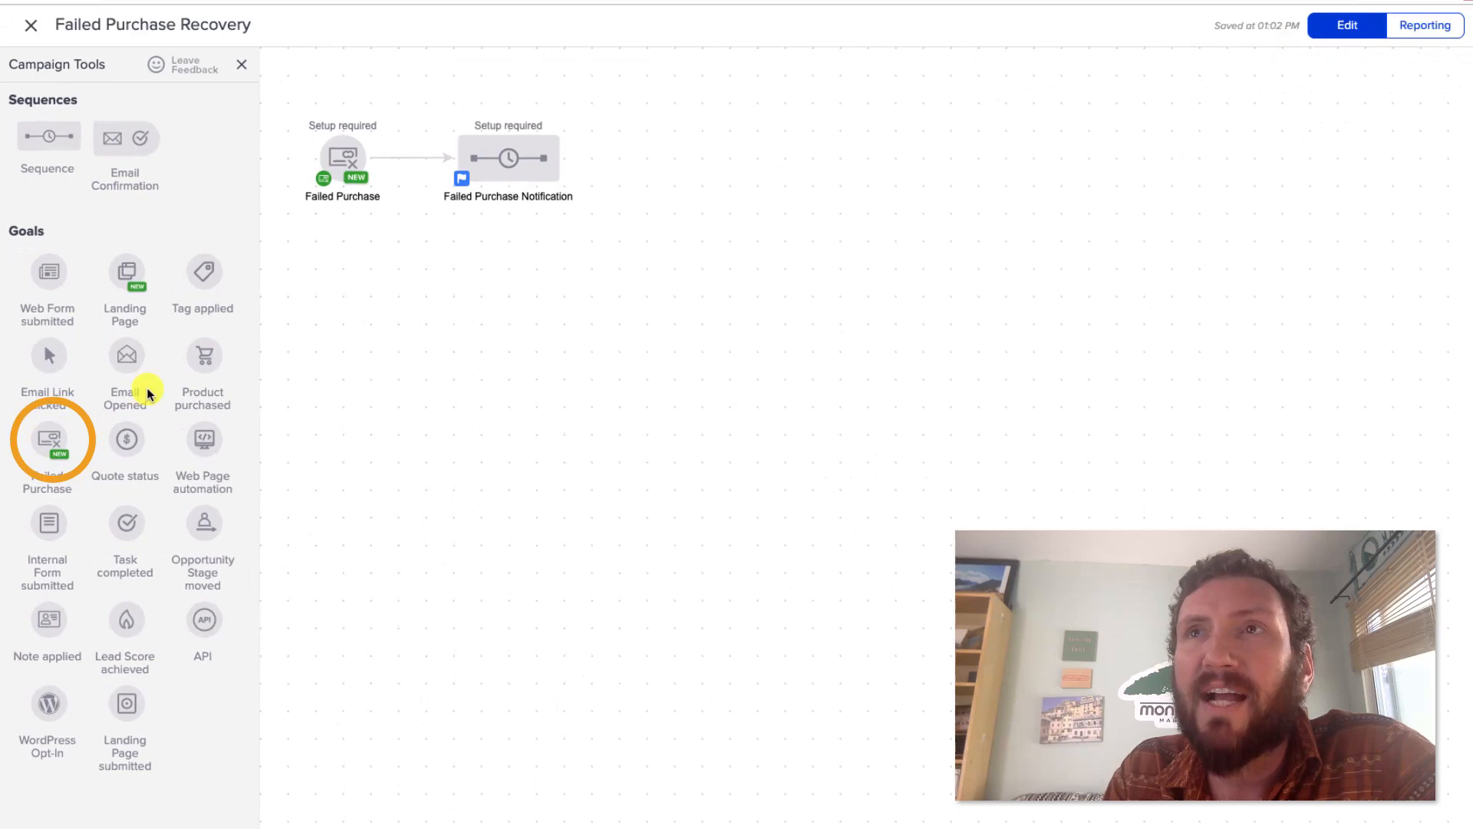
# - Examine the Failed Purchase goal and the Failed Purchase Notification sequence connected to it on the campaign canvas
pyautogui.moveTo(284, 90); pyautogui.dragTo(414, 267)
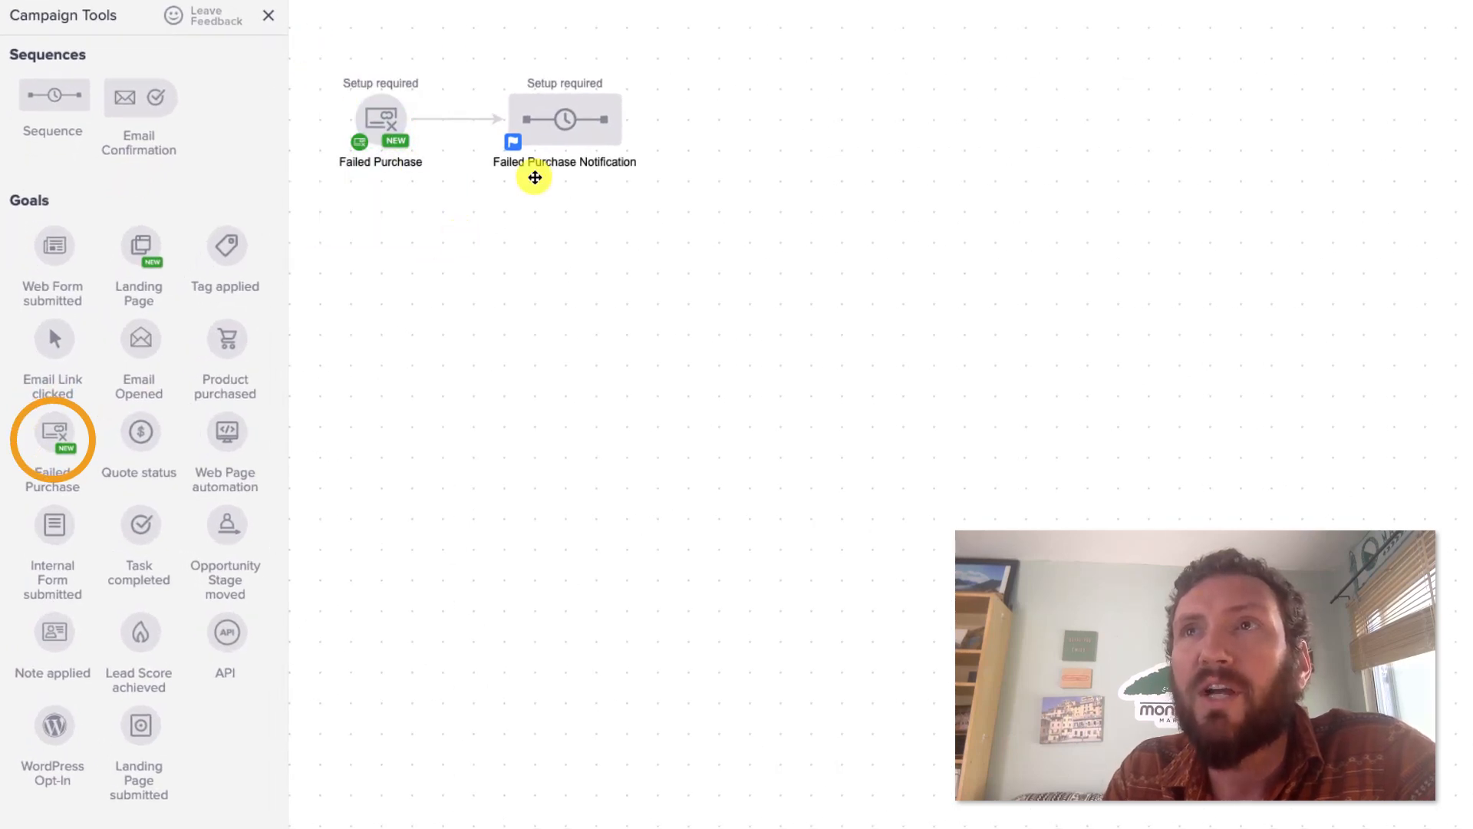
pyautogui.click(572, 129)
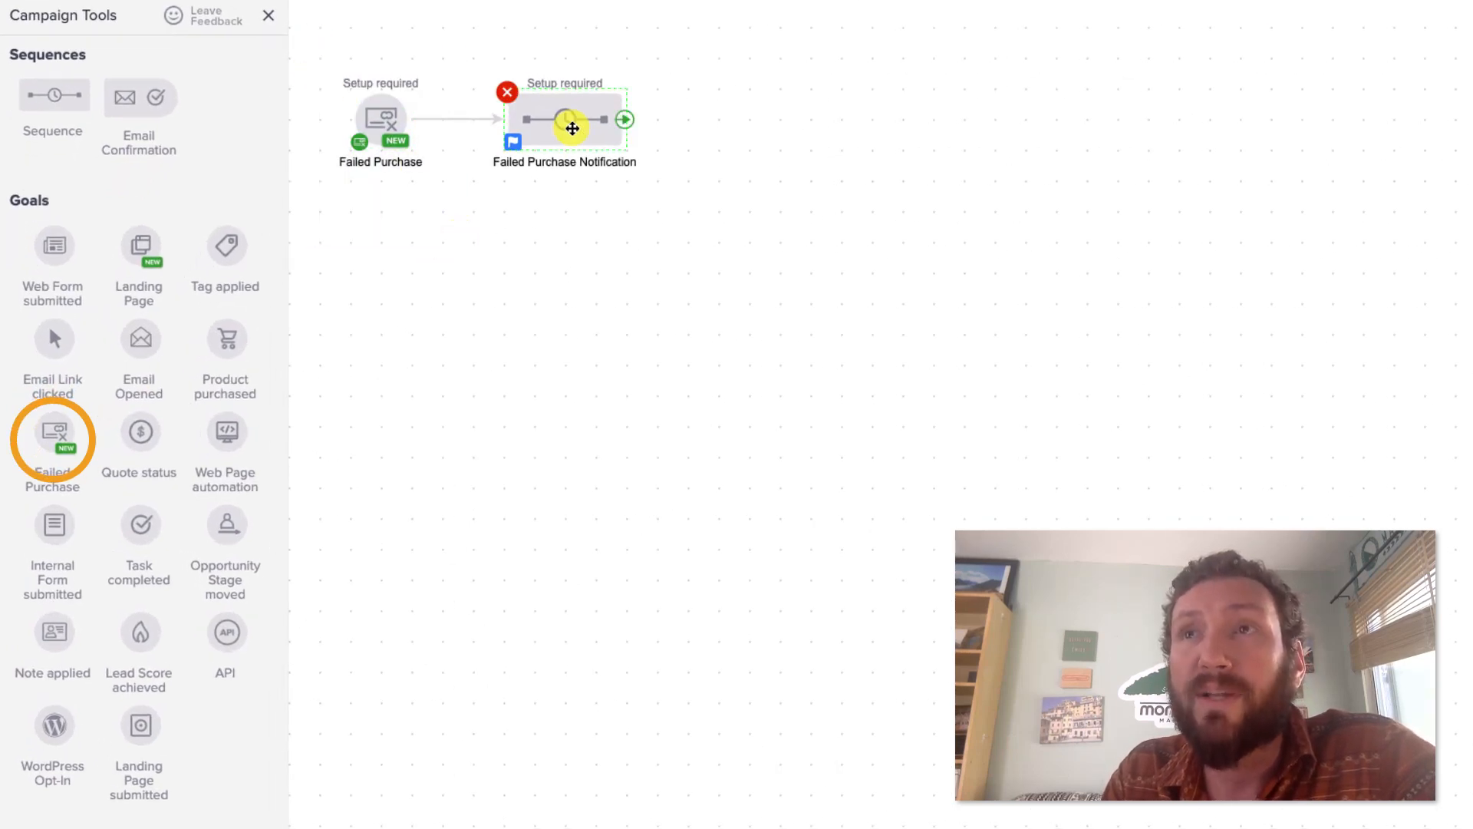
pyautogui.moveTo(307, 45); pyautogui.dragTo(446, 200)
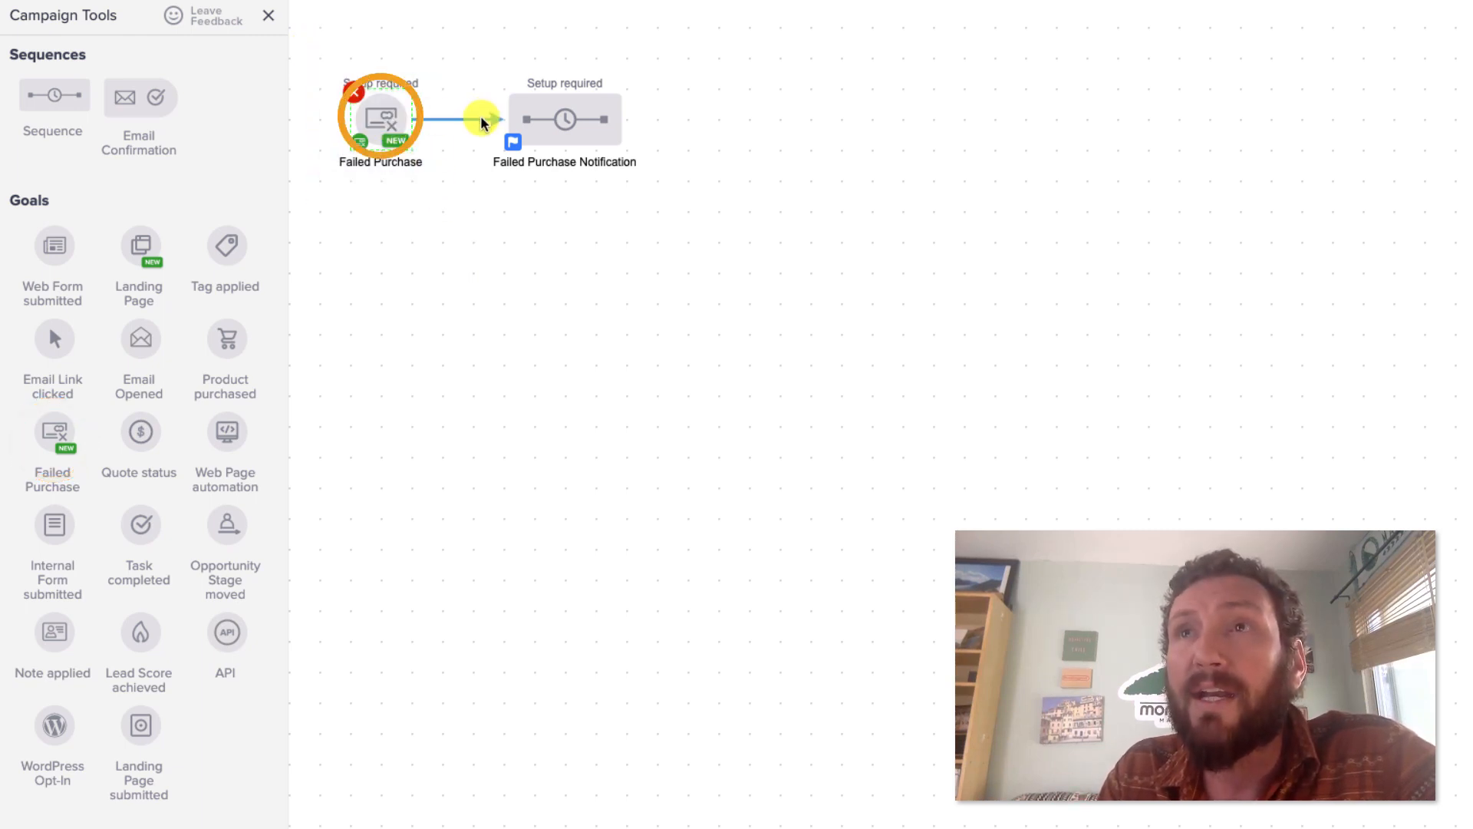
pyautogui.click(569, 120)
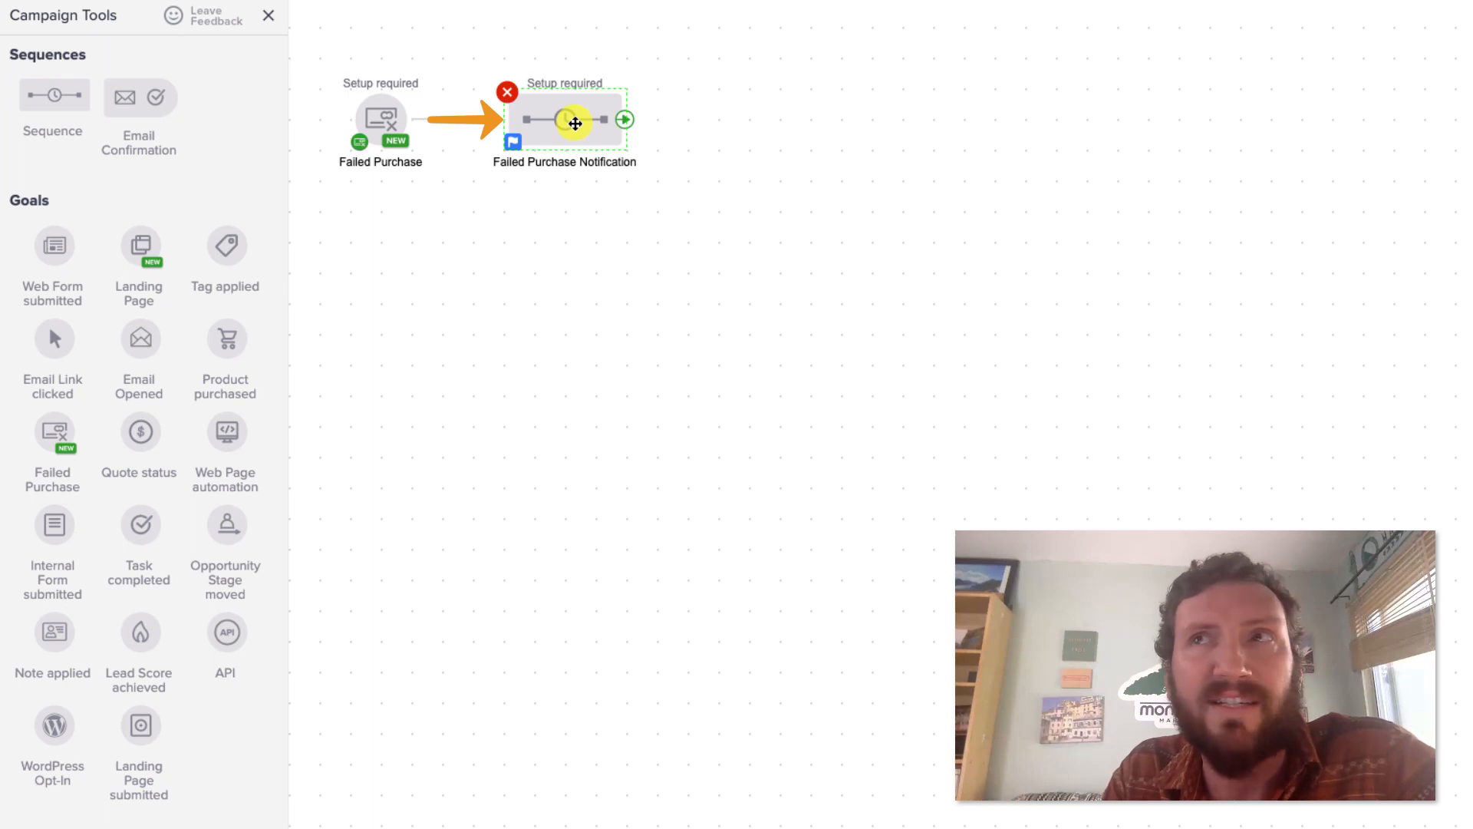
pyautogui.click(538, 215)
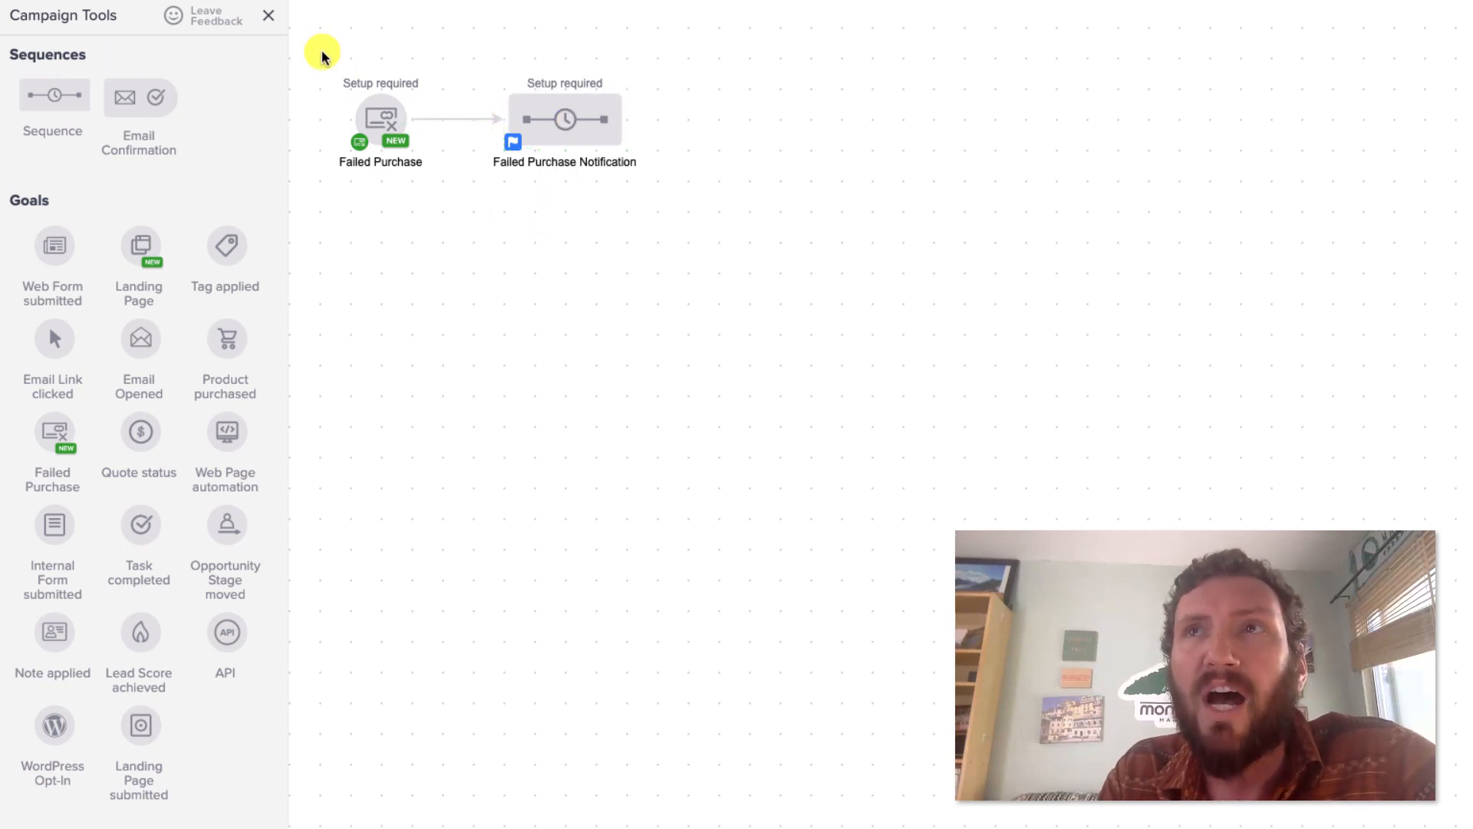
pyautogui.moveTo(322, 47); pyautogui.dragTo(741, 238)
pyautogui.click(687, 240)
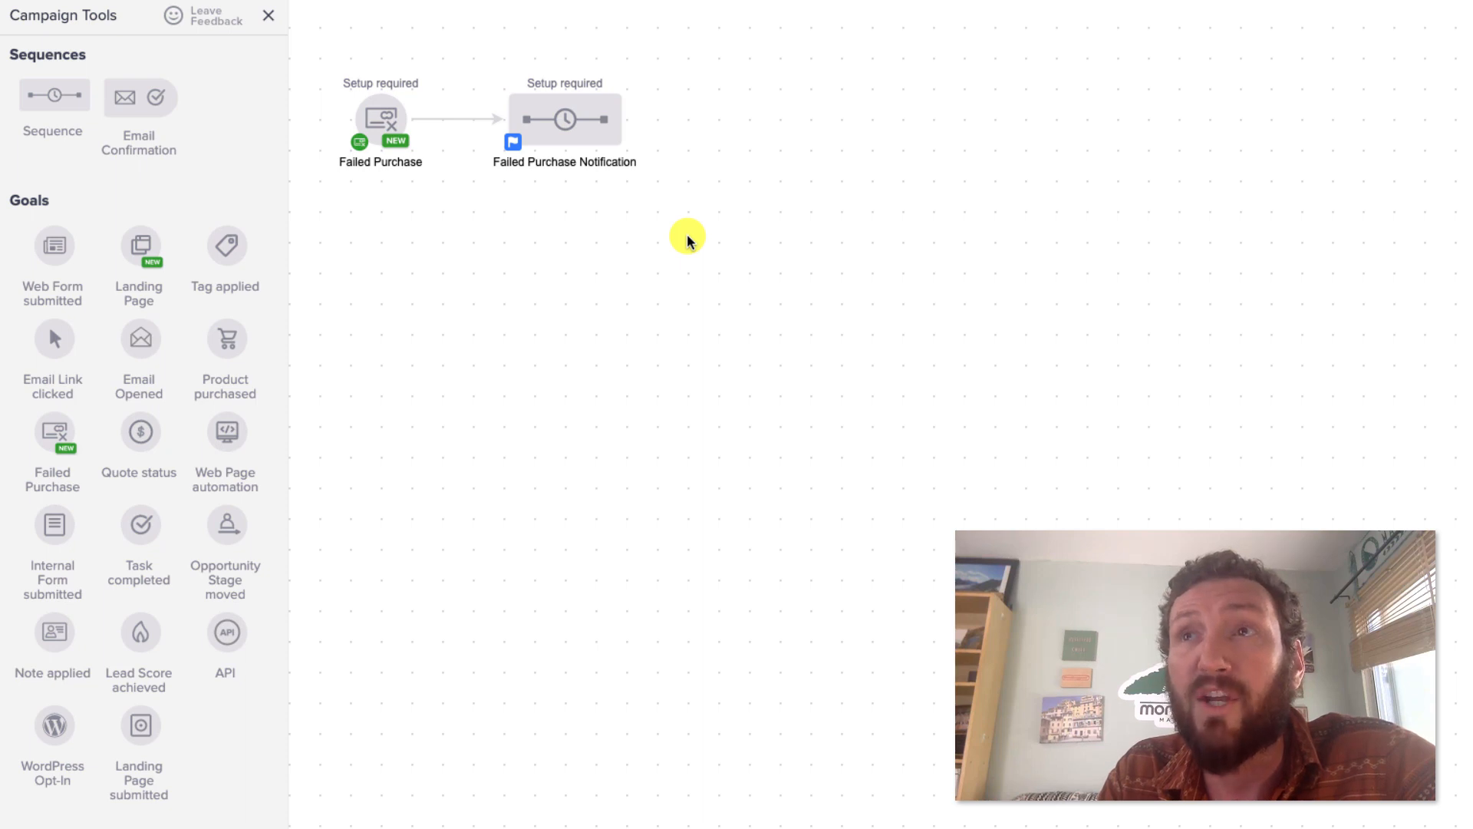
pyautogui.moveTo(687, 240); pyautogui.dragTo(734, 240)
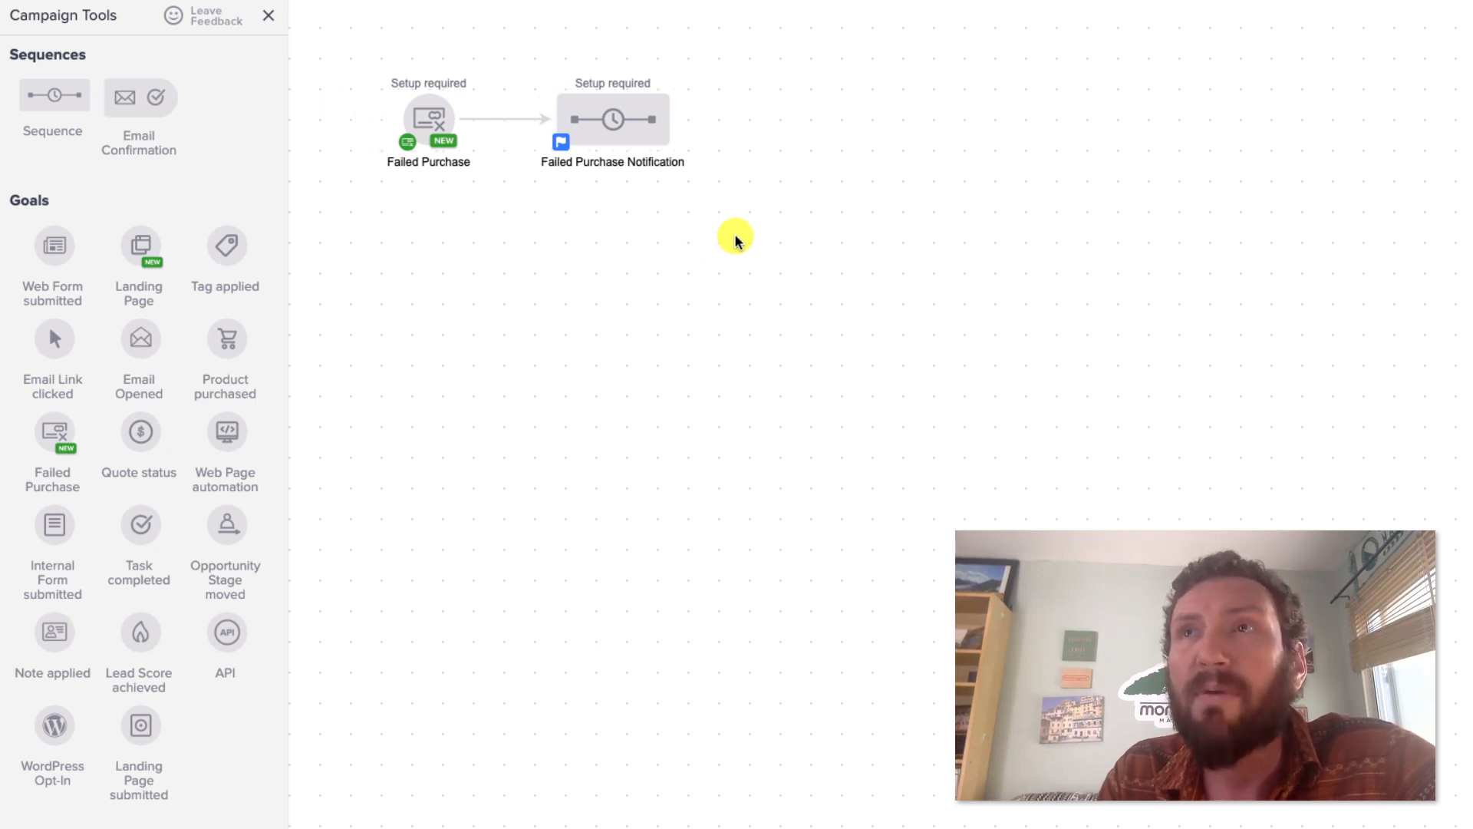
pyautogui.moveTo(328, 40); pyautogui.dragTo(749, 204)
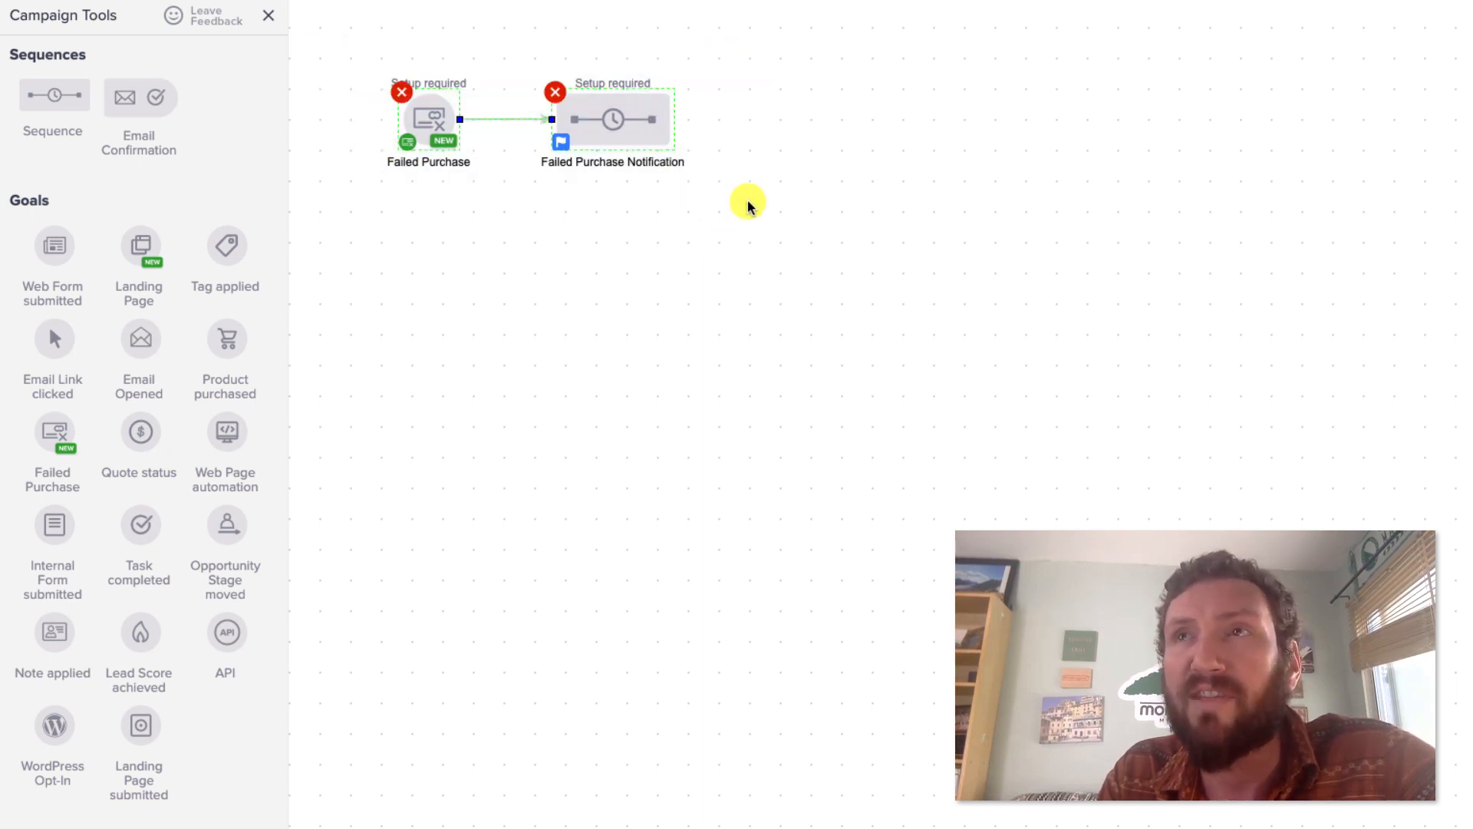
pyautogui.click(748, 206)
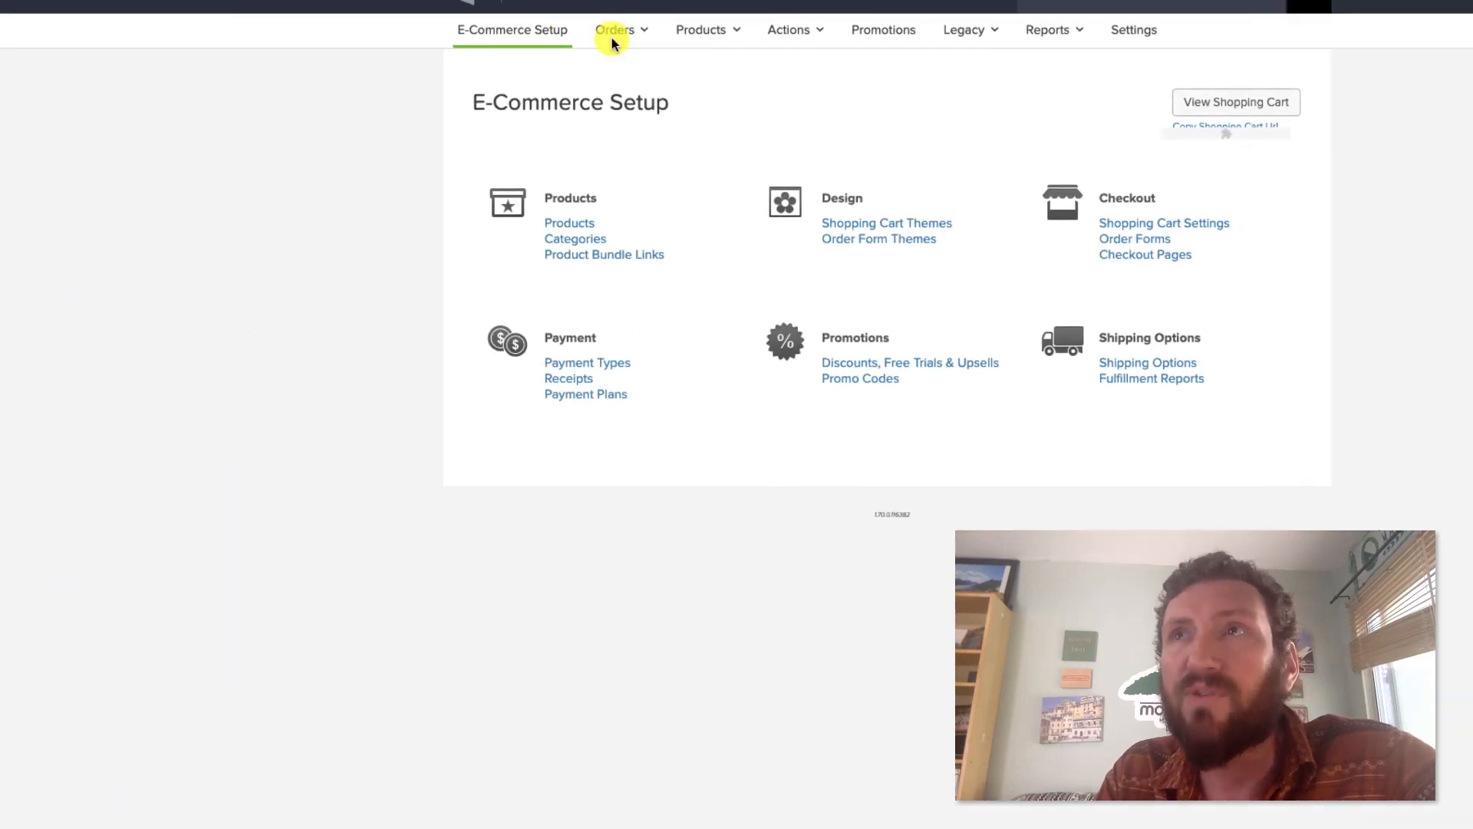
# - View the E-Commerce Purchase Actions page and locate the default Failed Purchase Action
pyautogui.moveTo(681, 117)
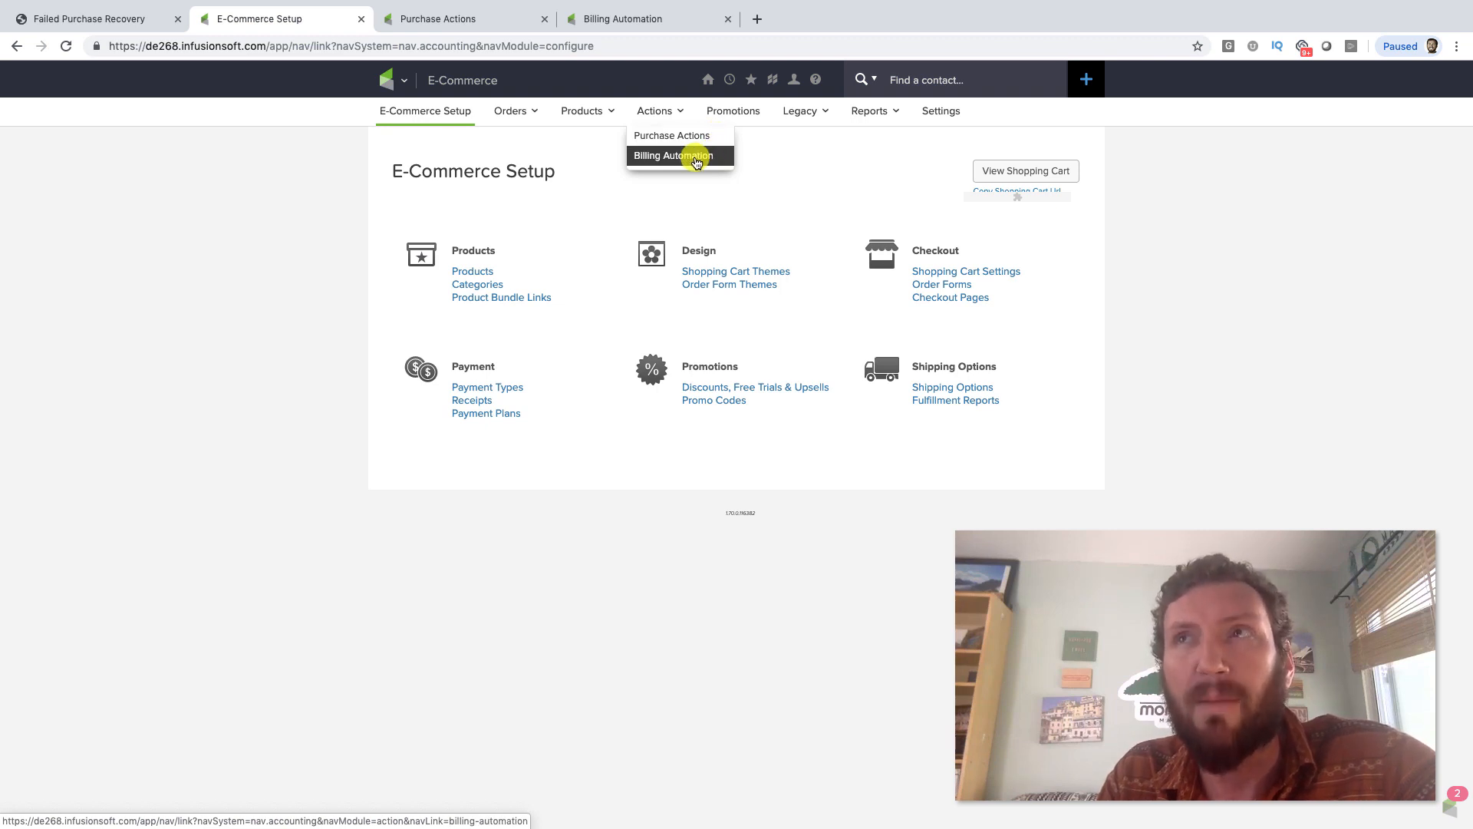
pyautogui.click(464, 19)
pyautogui.moveTo(517, 161)
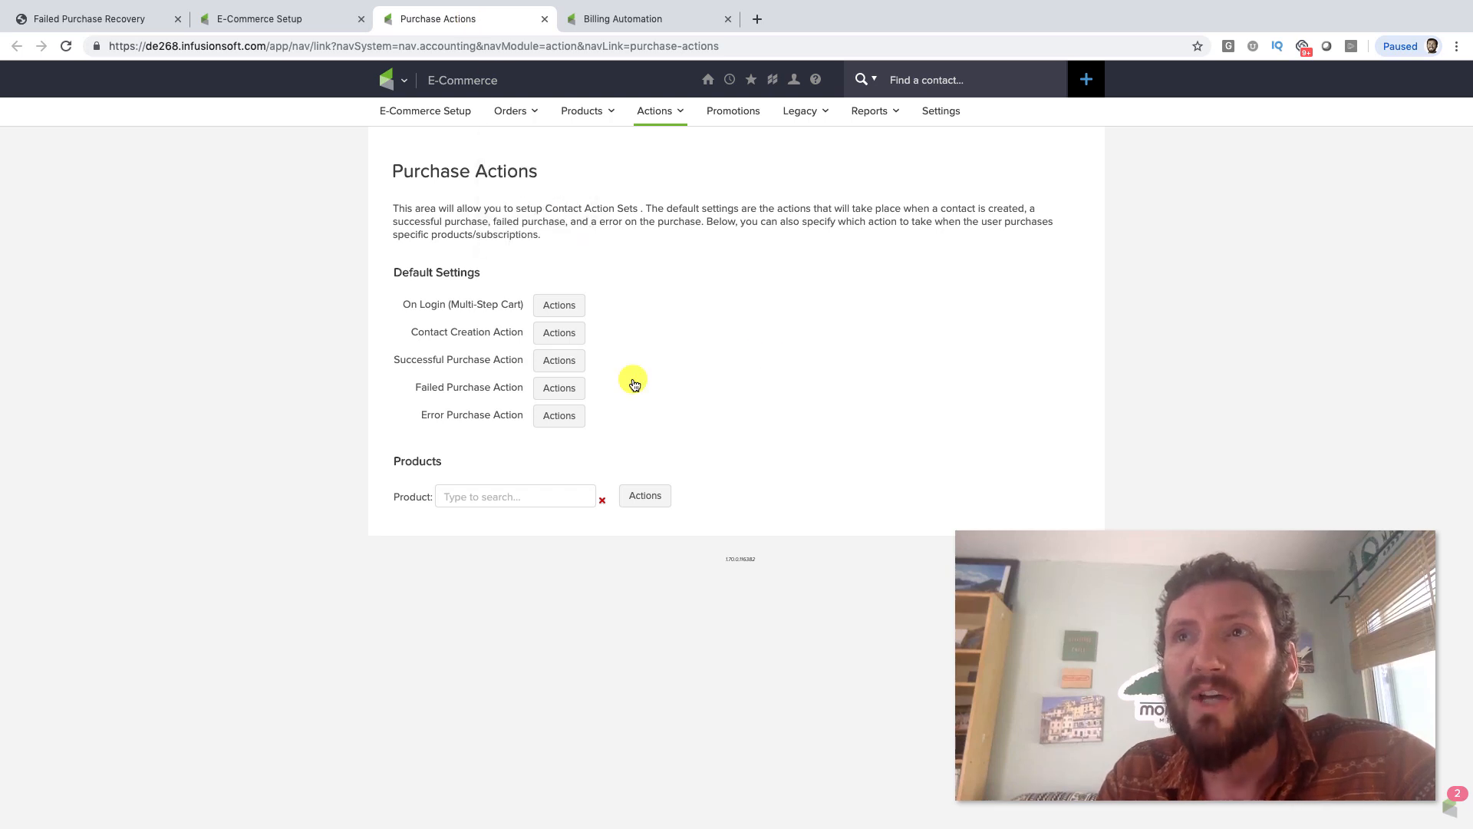
pyautogui.moveTo(413, 389); pyautogui.dragTo(525, 398)
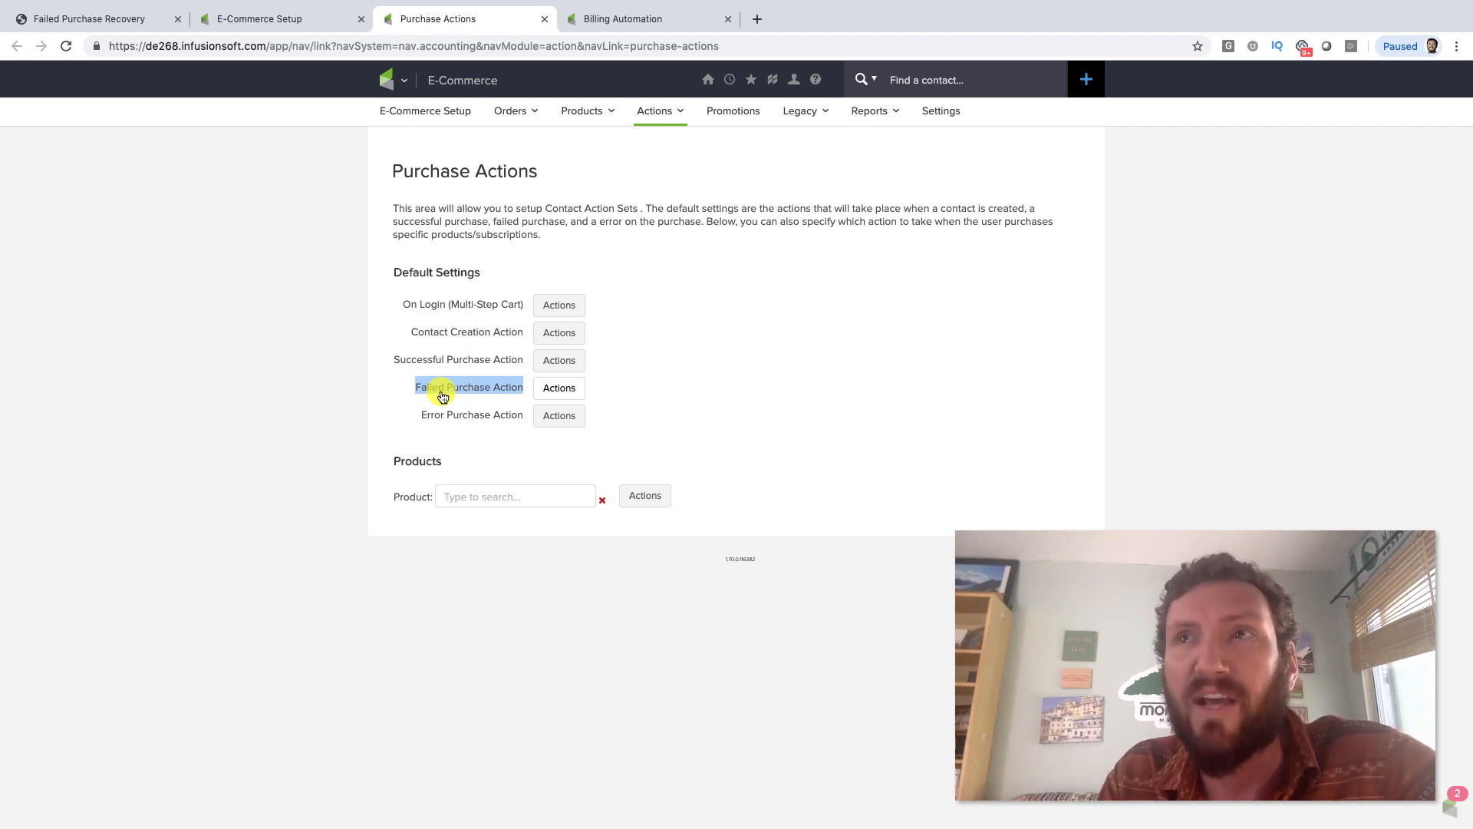
pyautogui.click(622, 387)
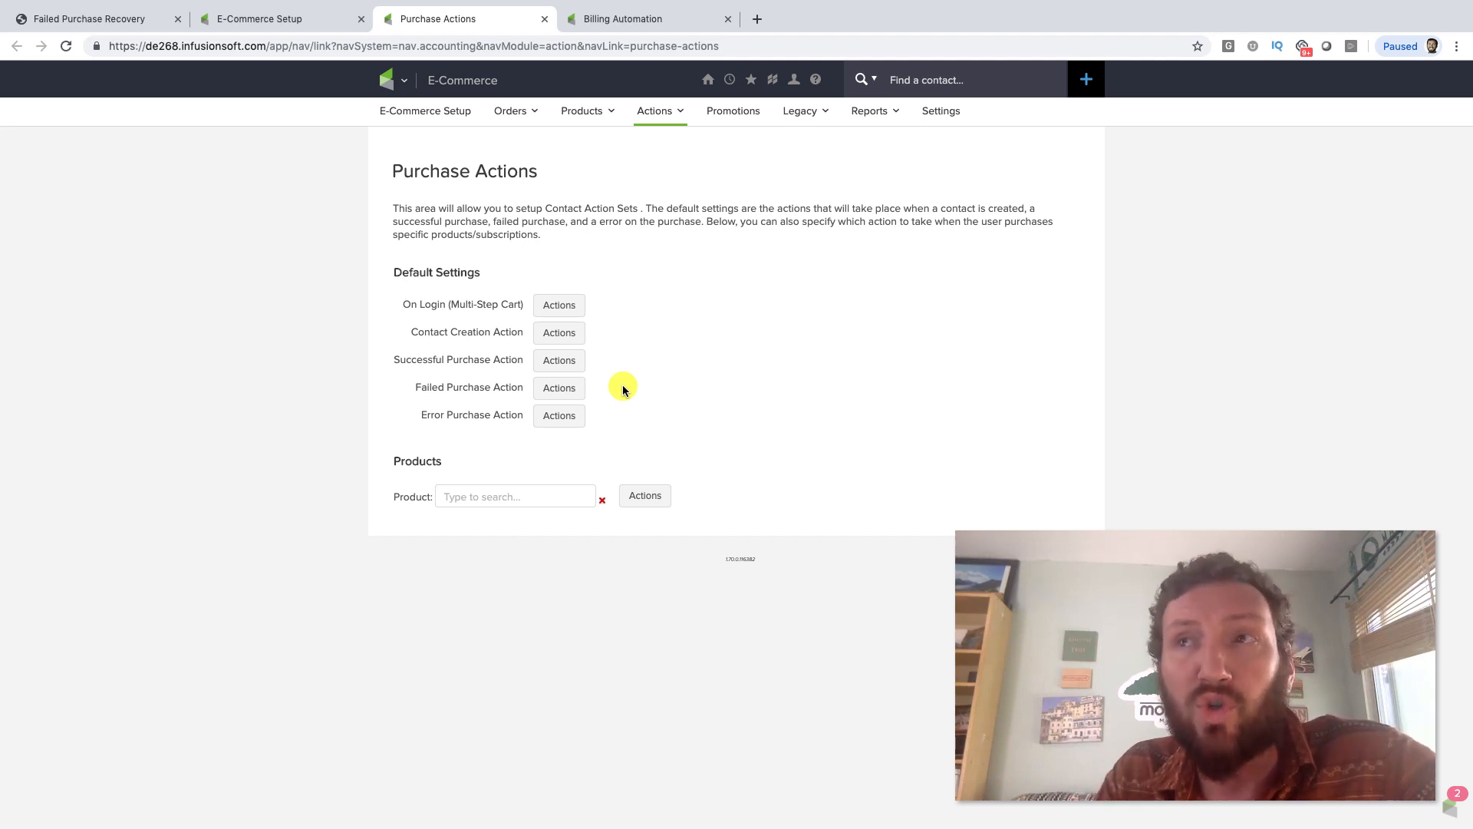
# - Open the Failed Purchase Action's action set, review the action types that can be added, and return to Purchase Actions
pyautogui.click(561, 389)
pyautogui.click(626, 23)
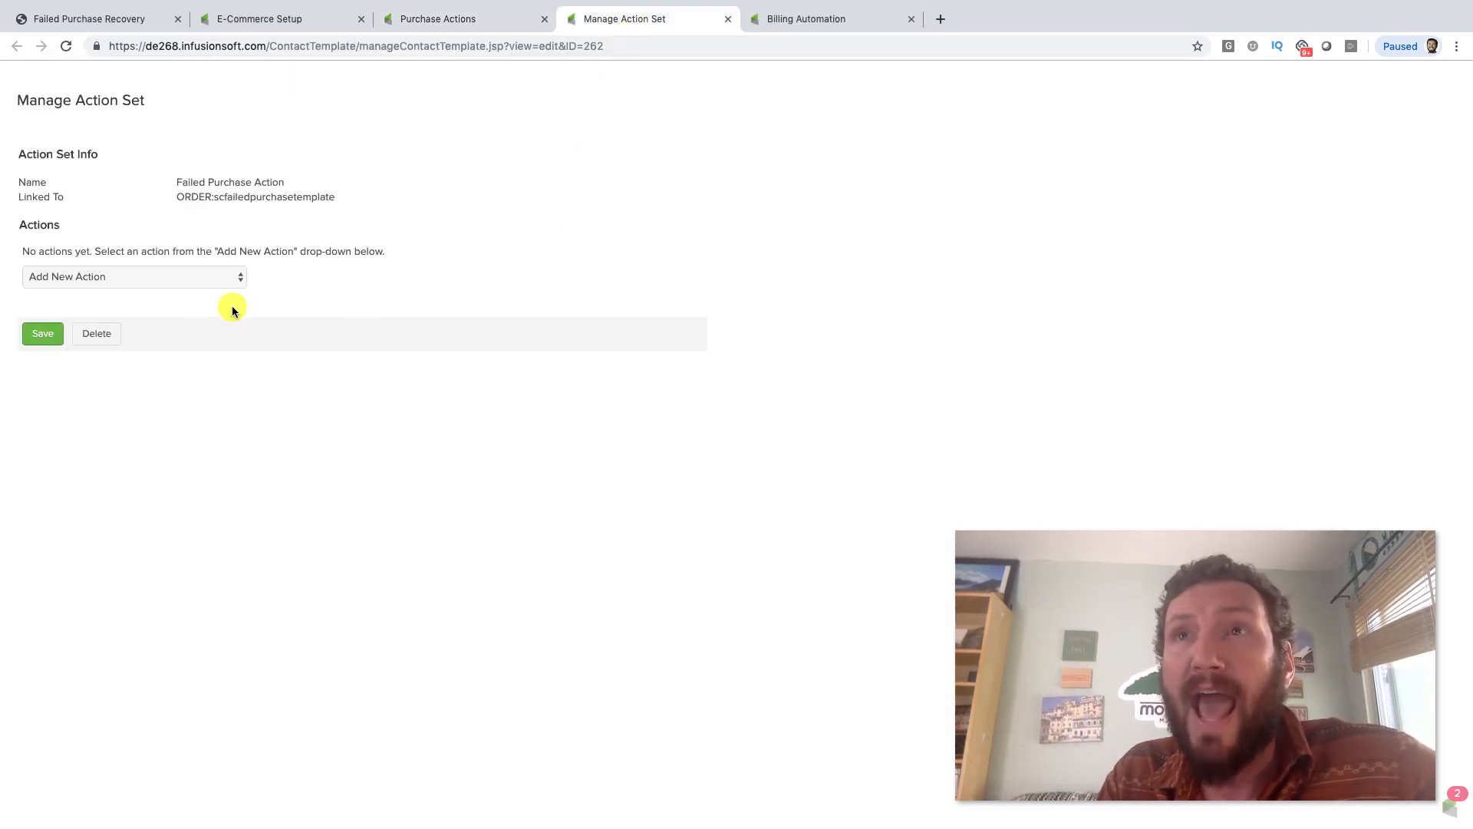
pyautogui.click(197, 277)
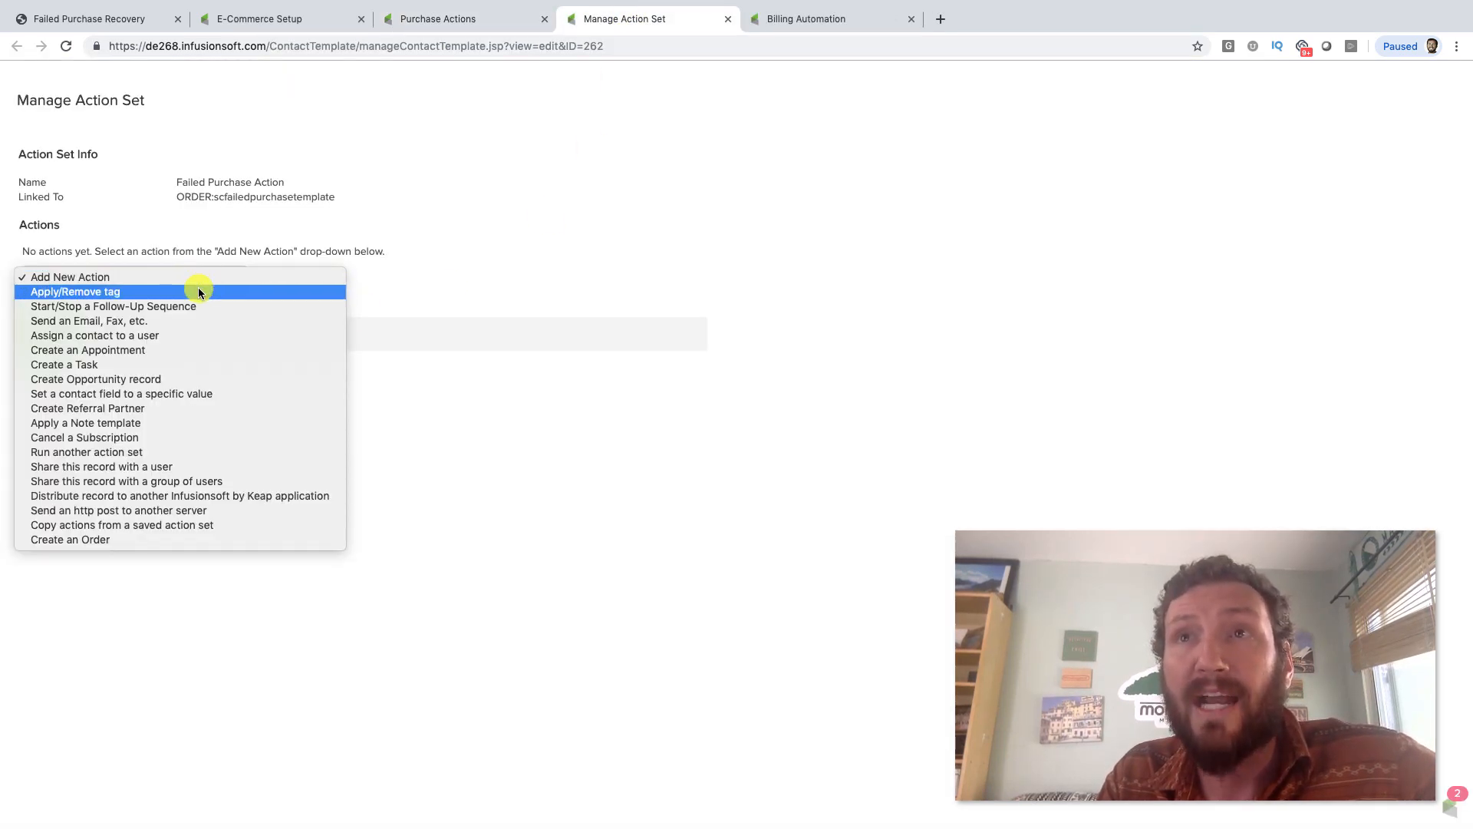
pyautogui.click(457, 232)
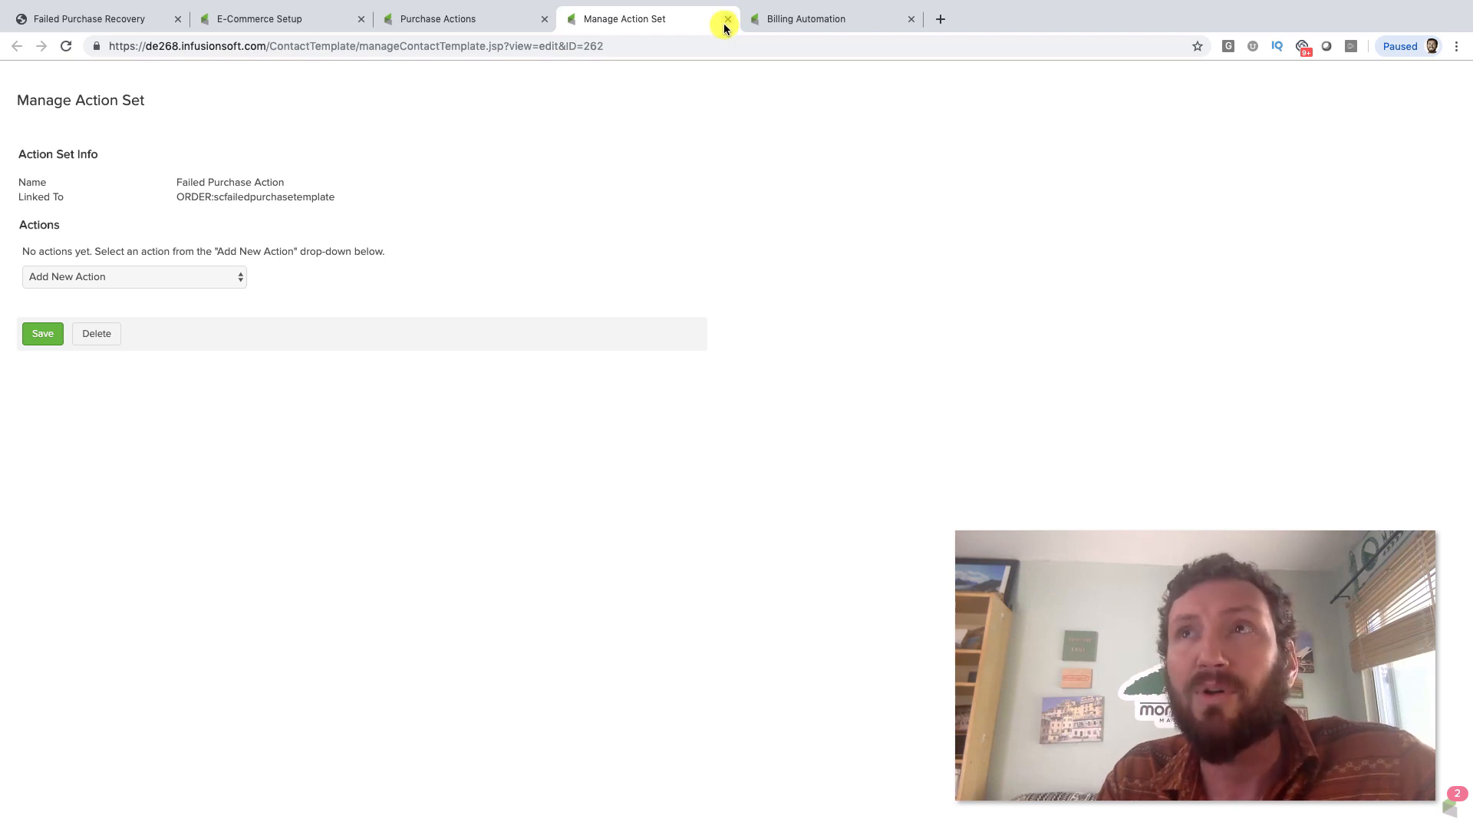
pyautogui.click(481, 22)
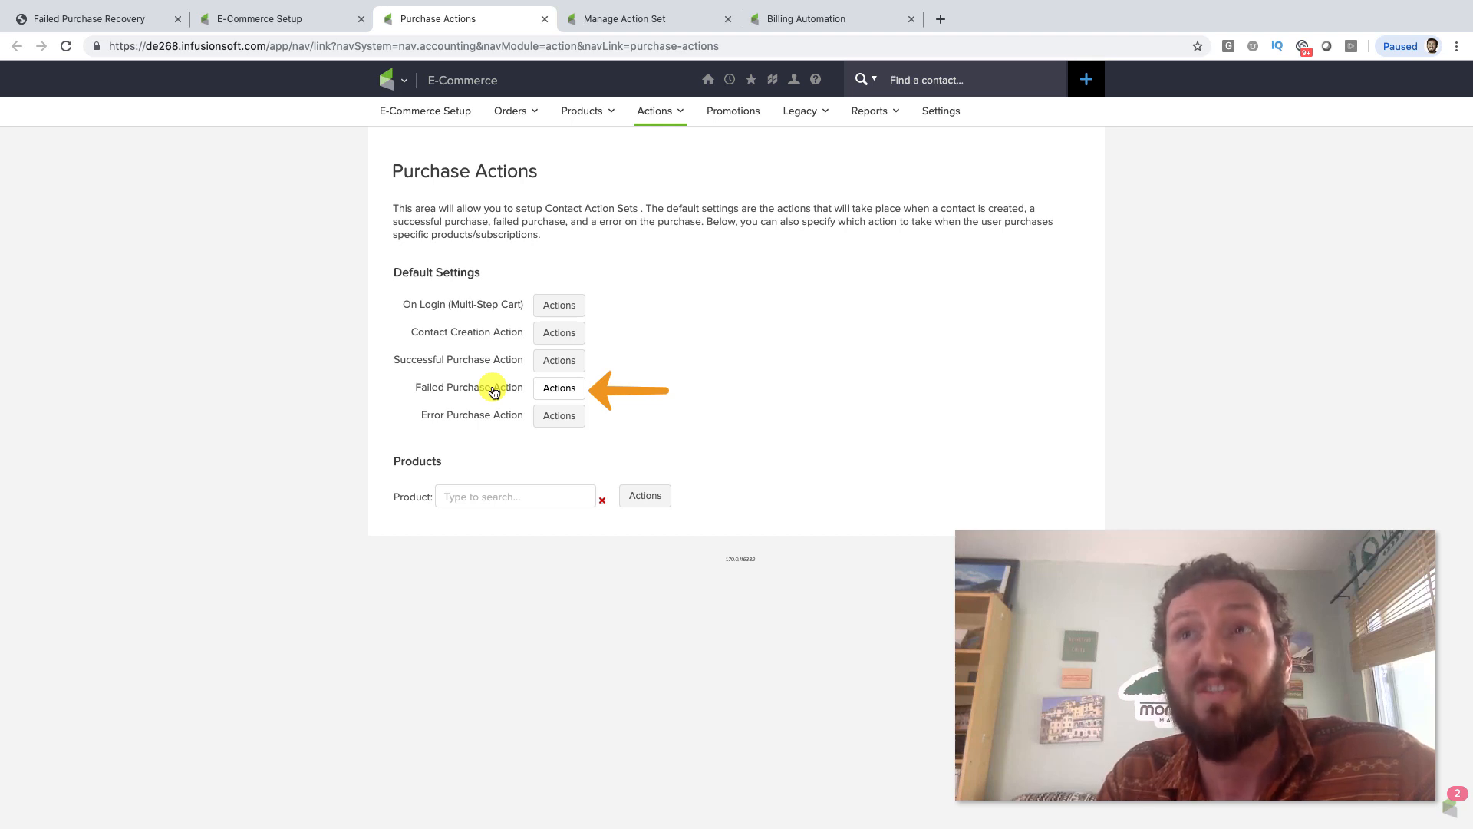
# - In the Failed Purchase Recovery campaign, review the goal types the Failed Purchase goal can be converted to
pyautogui.click(128, 22)
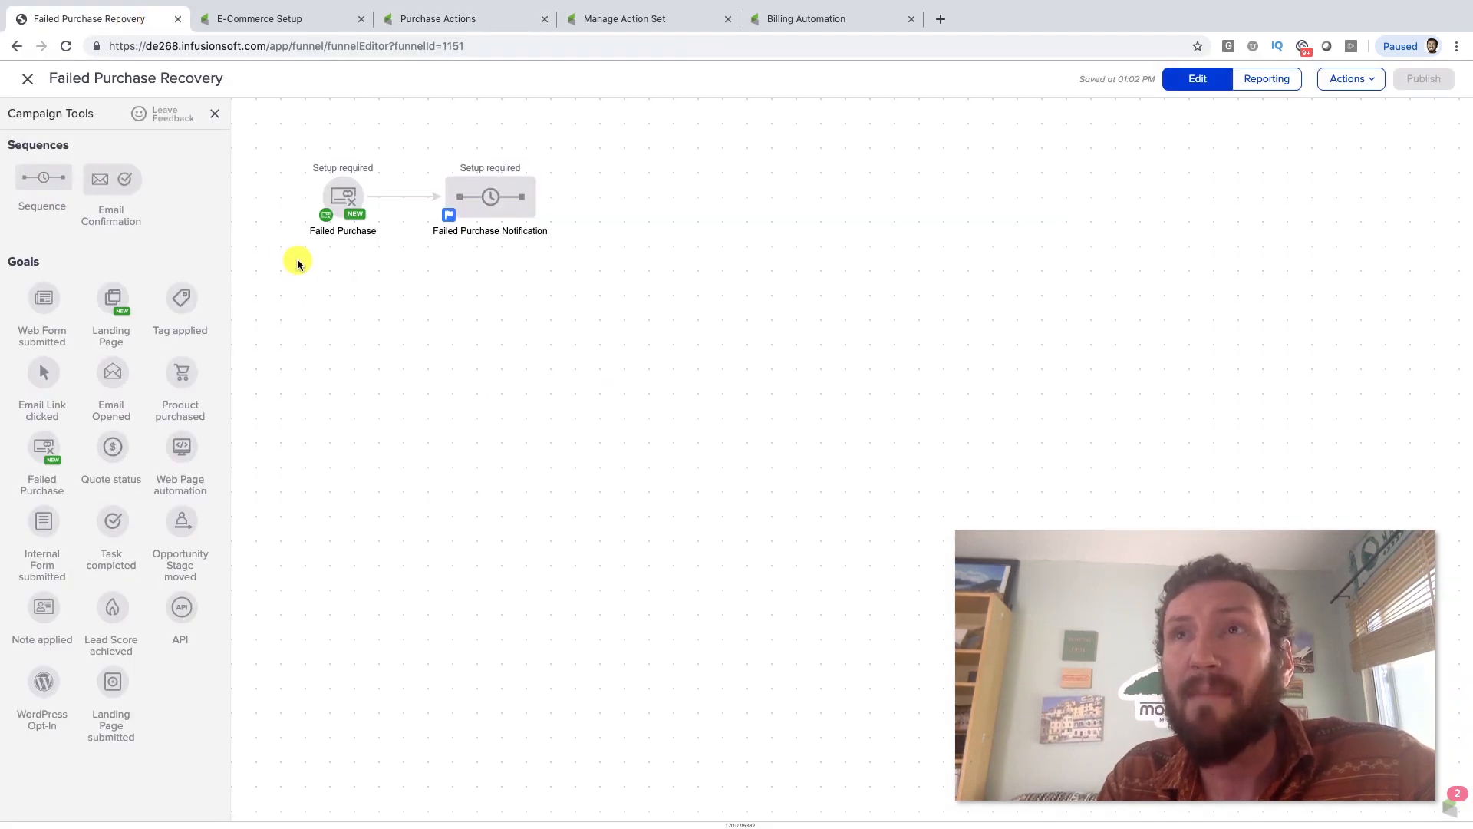
pyautogui.rightClick(344, 198)
pyautogui.moveTo(391, 265)
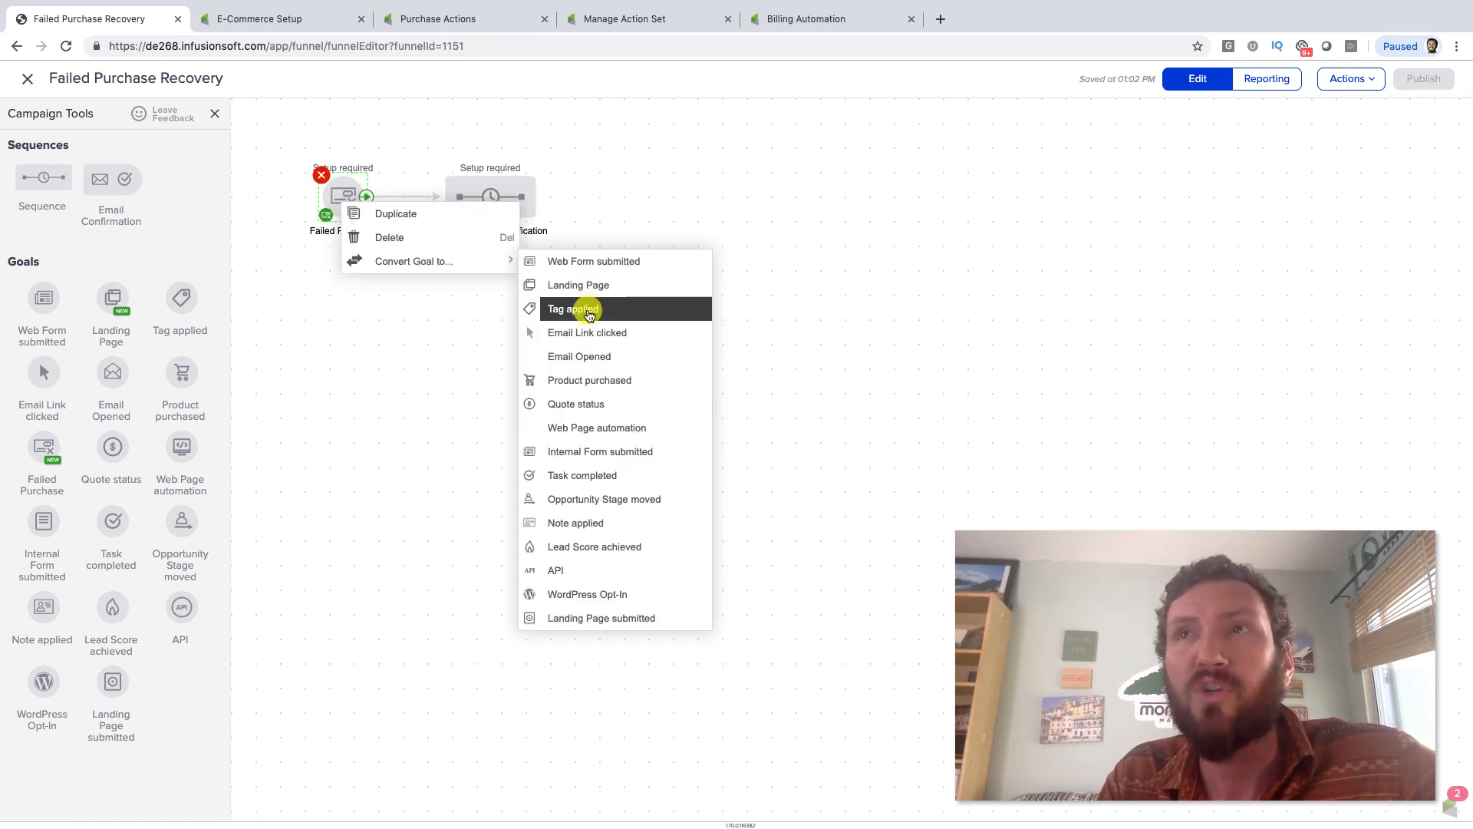
pyautogui.click(373, 344)
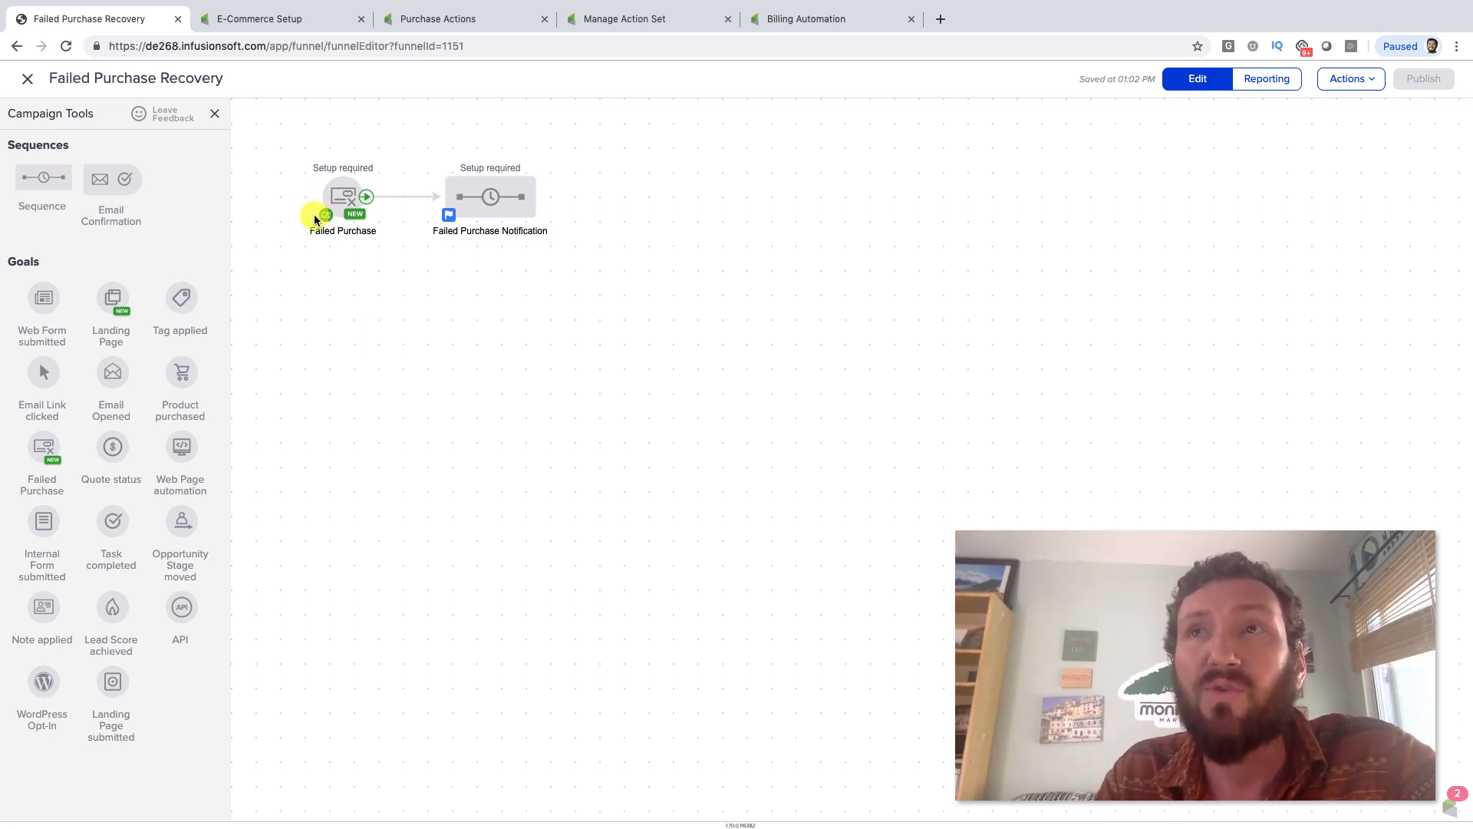
pyautogui.moveTo(280, 135); pyautogui.dragTo(407, 272)
pyautogui.click(407, 272)
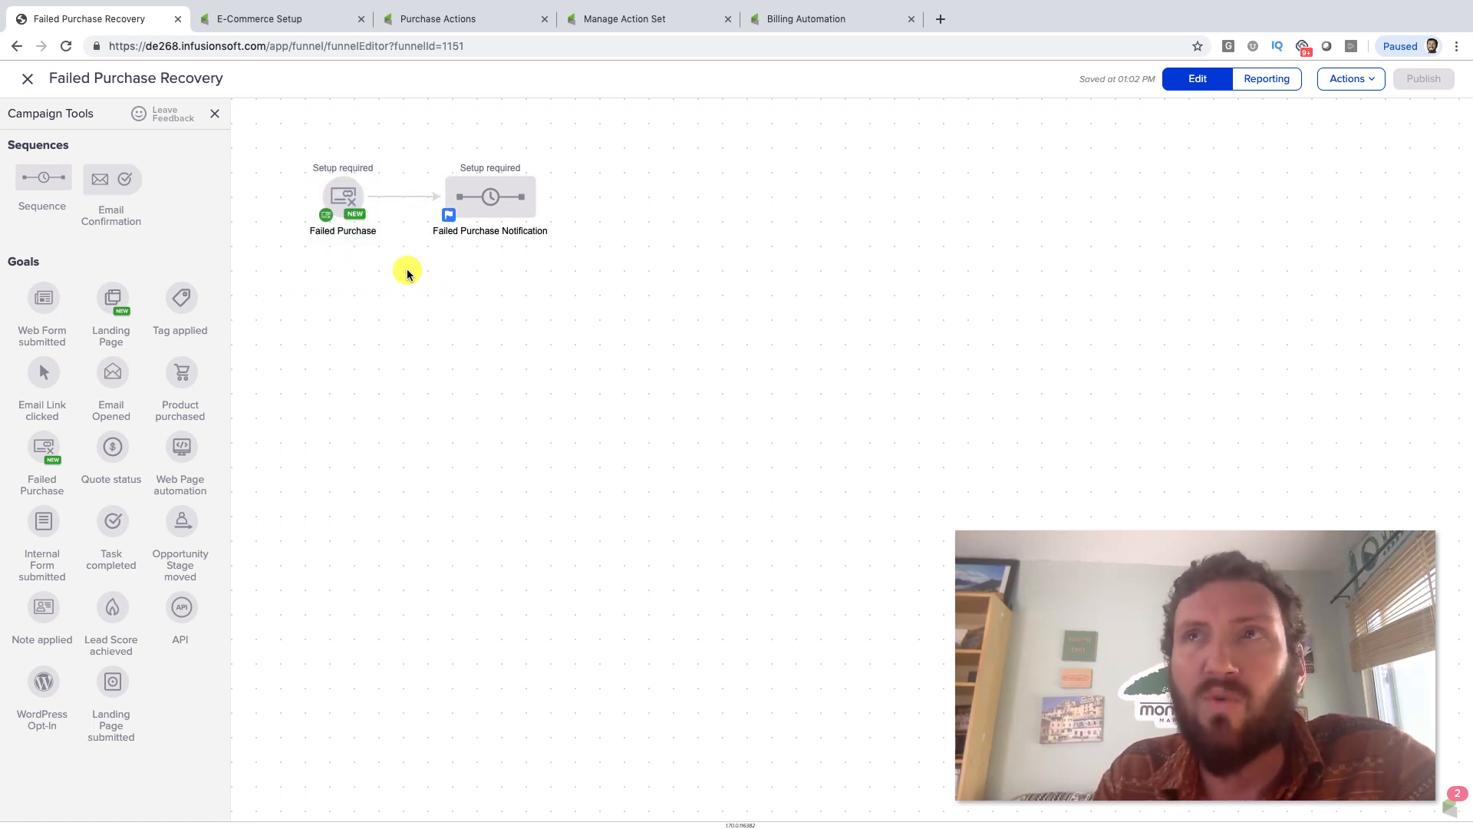
pyautogui.moveTo(269, 134); pyautogui.dragTo(601, 298)
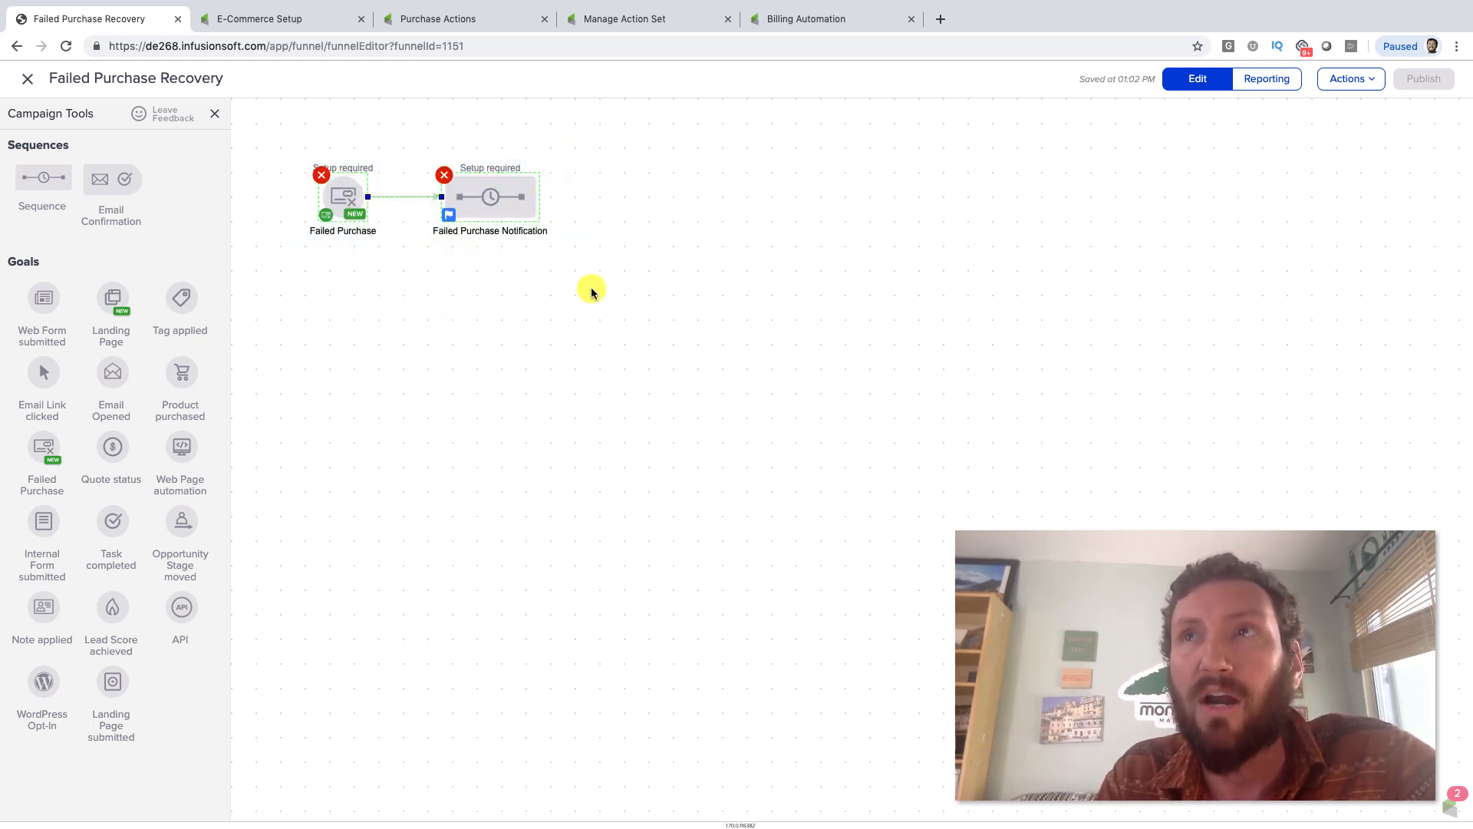
pyautogui.click(591, 288)
pyautogui.click(481, 17)
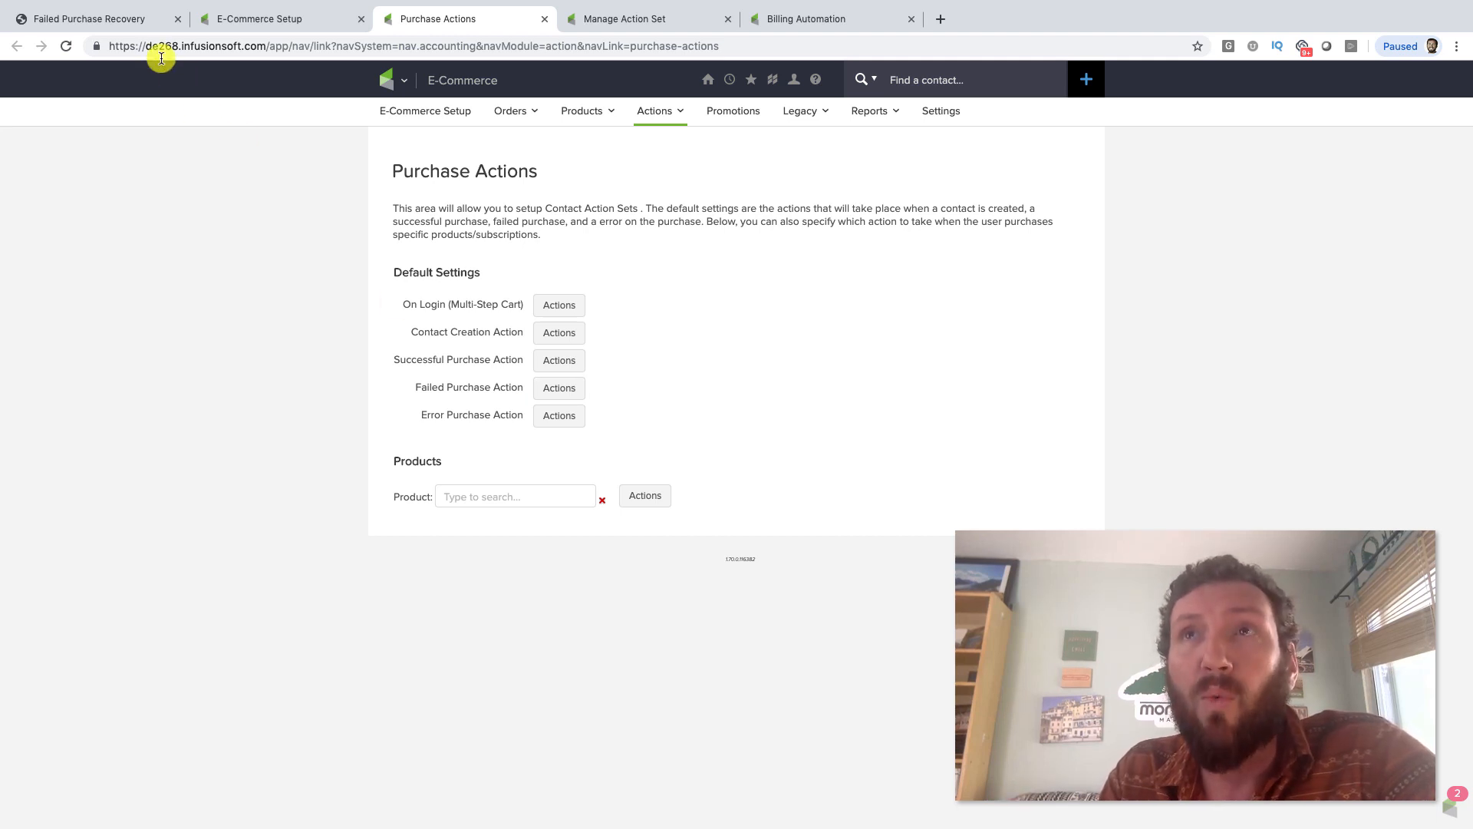
pyautogui.click(146, 20)
pyautogui.moveTo(605, 260); pyautogui.dragTo(421, 149)
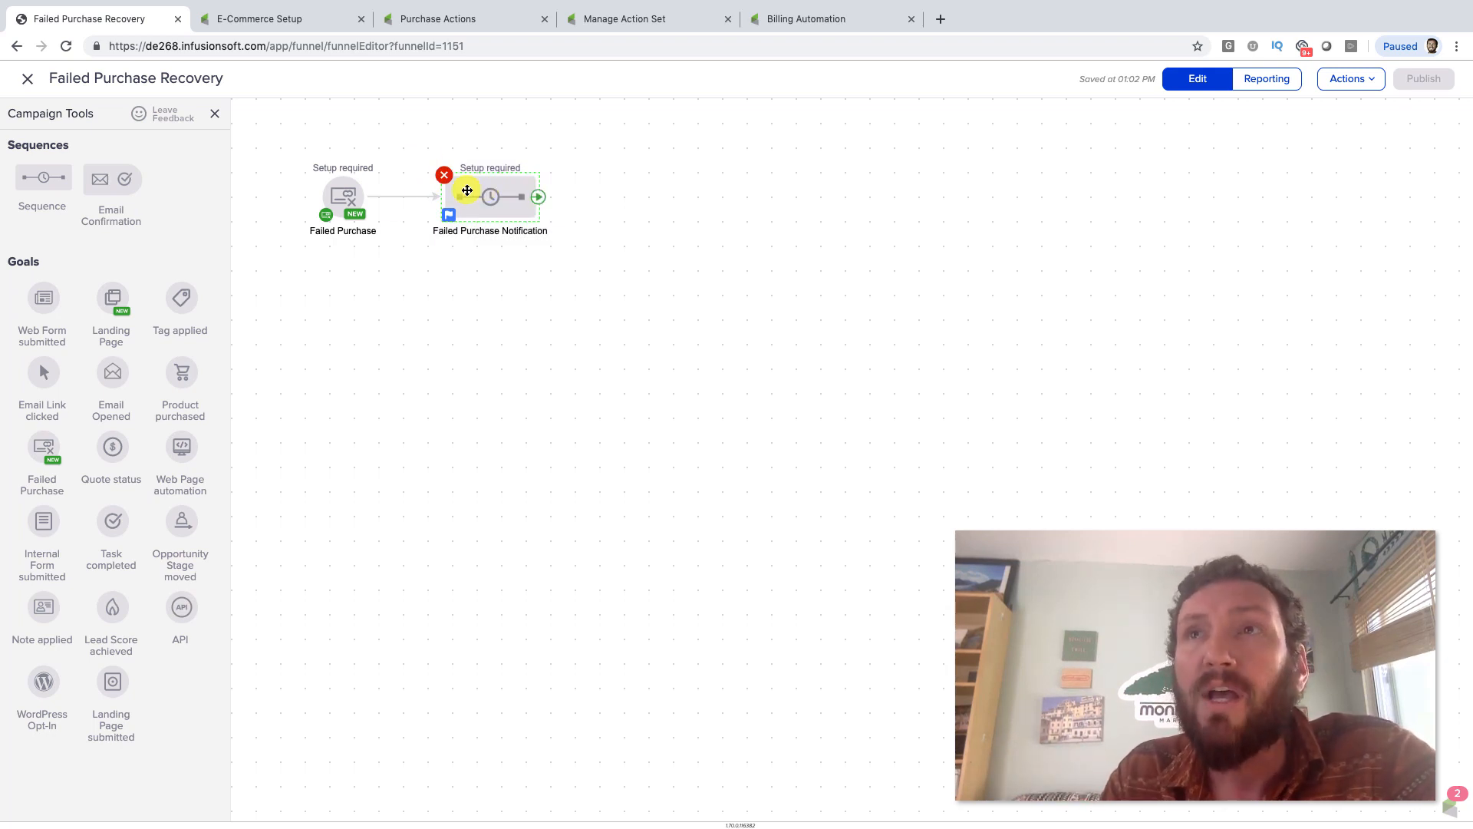
# - Configure the Failed Purchase goal to trigger on a failed Specific Product Purchase of "A - Test Product" and save it
pyautogui.click(340, 198)
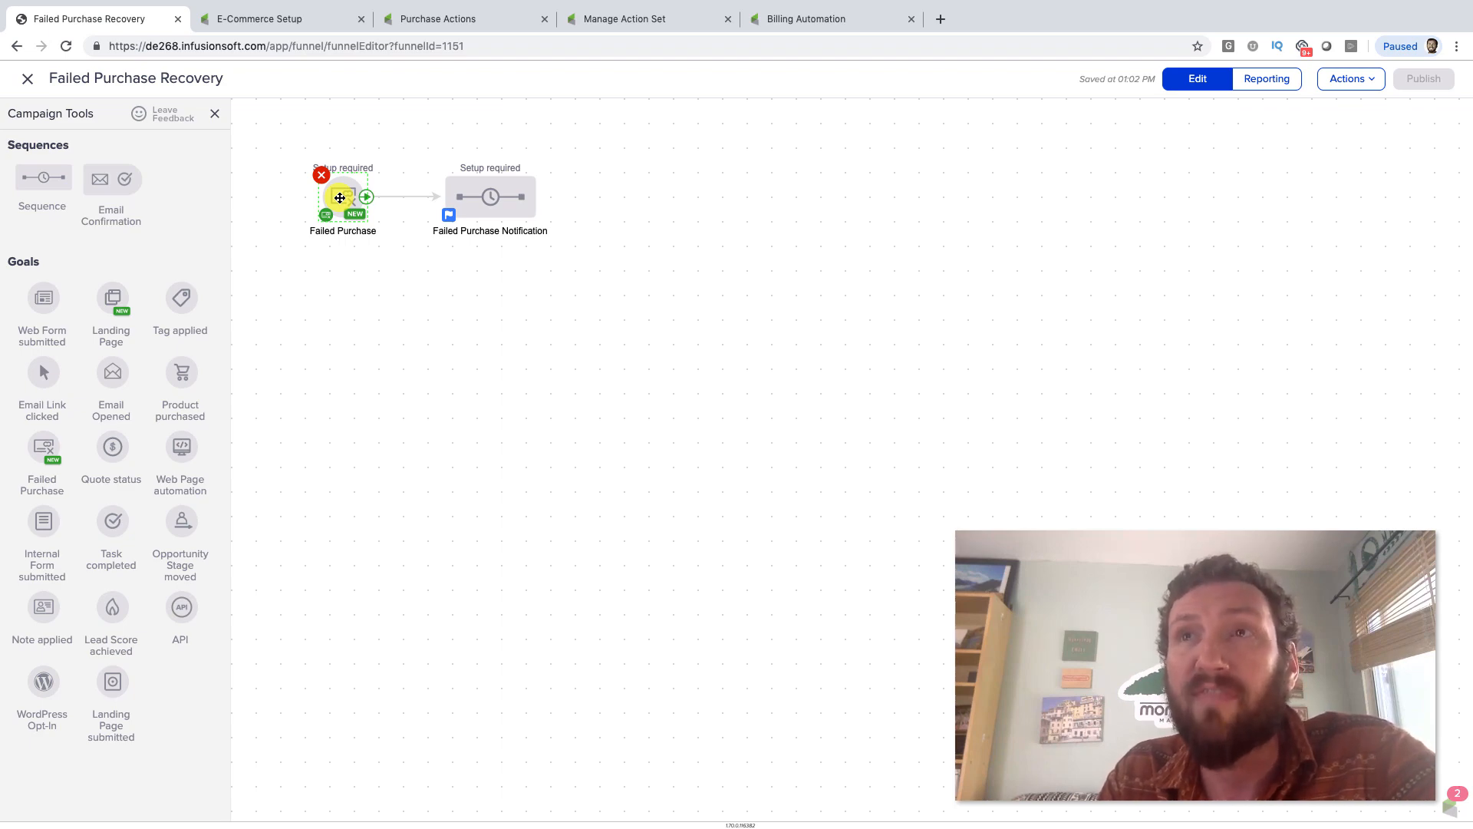
pyautogui.doubleClick(340, 198)
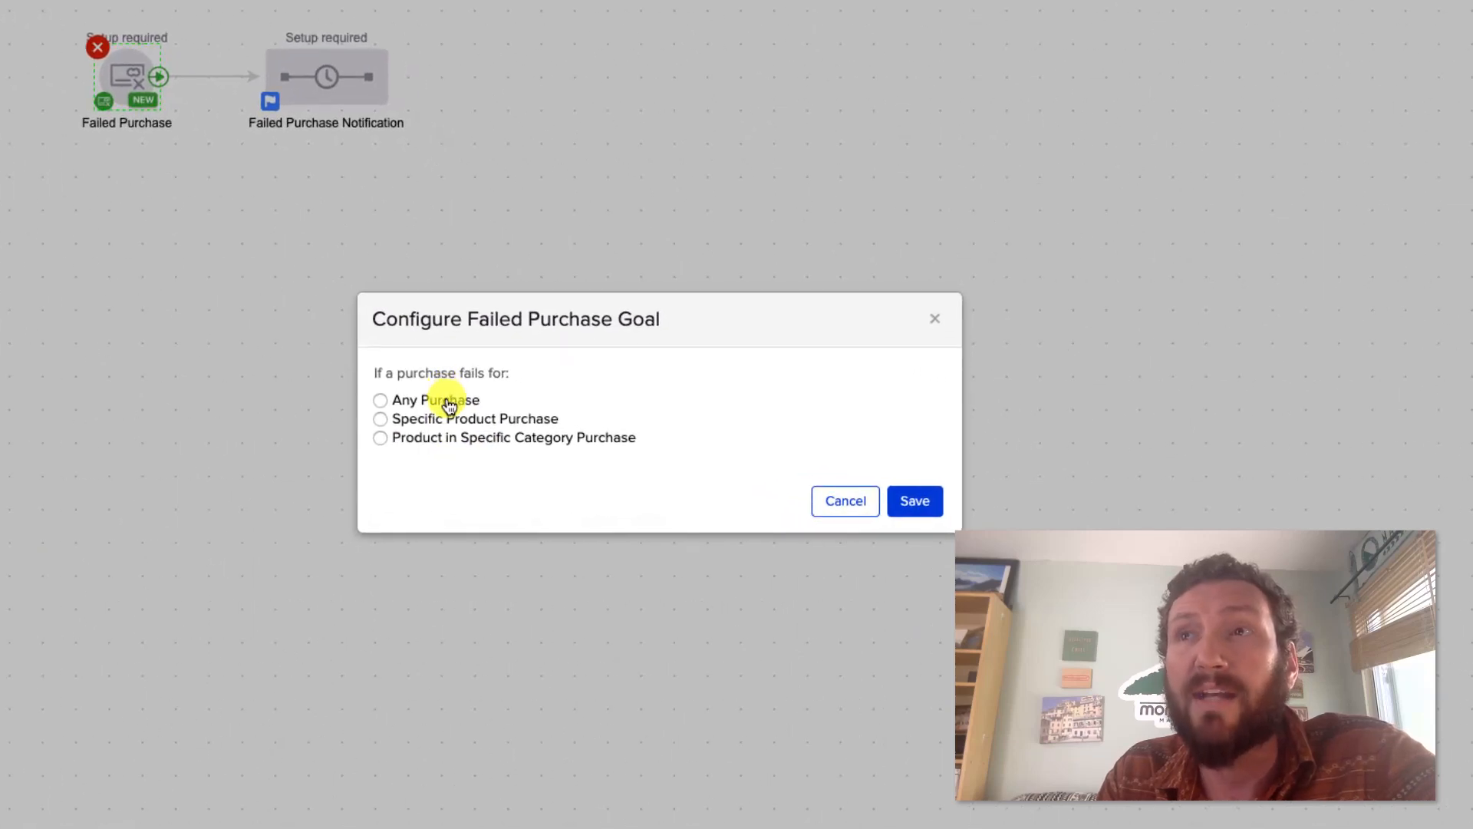
pyautogui.click(448, 406)
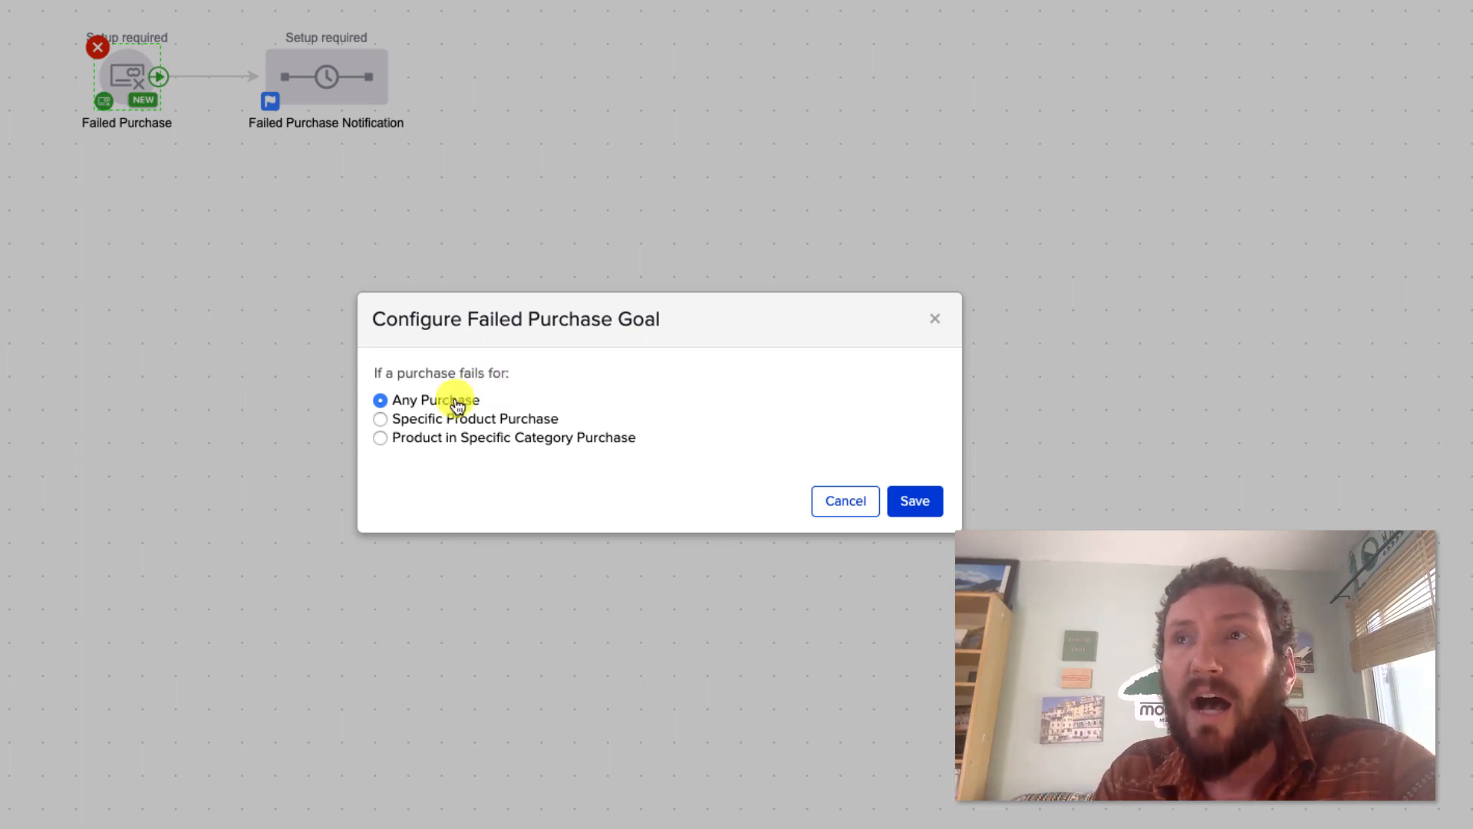
pyautogui.click(412, 424)
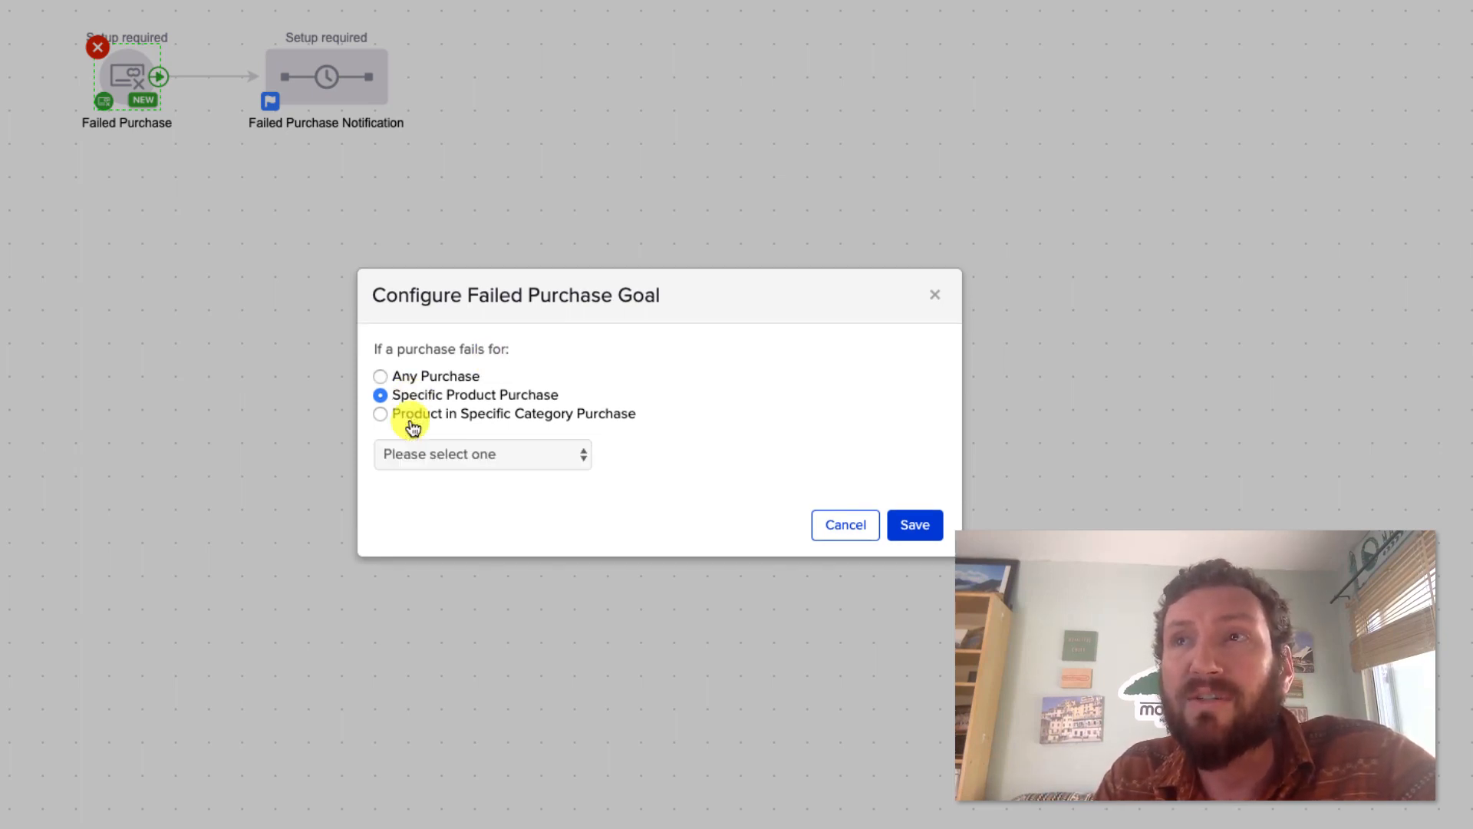
pyautogui.click(437, 452)
pyautogui.click(447, 471)
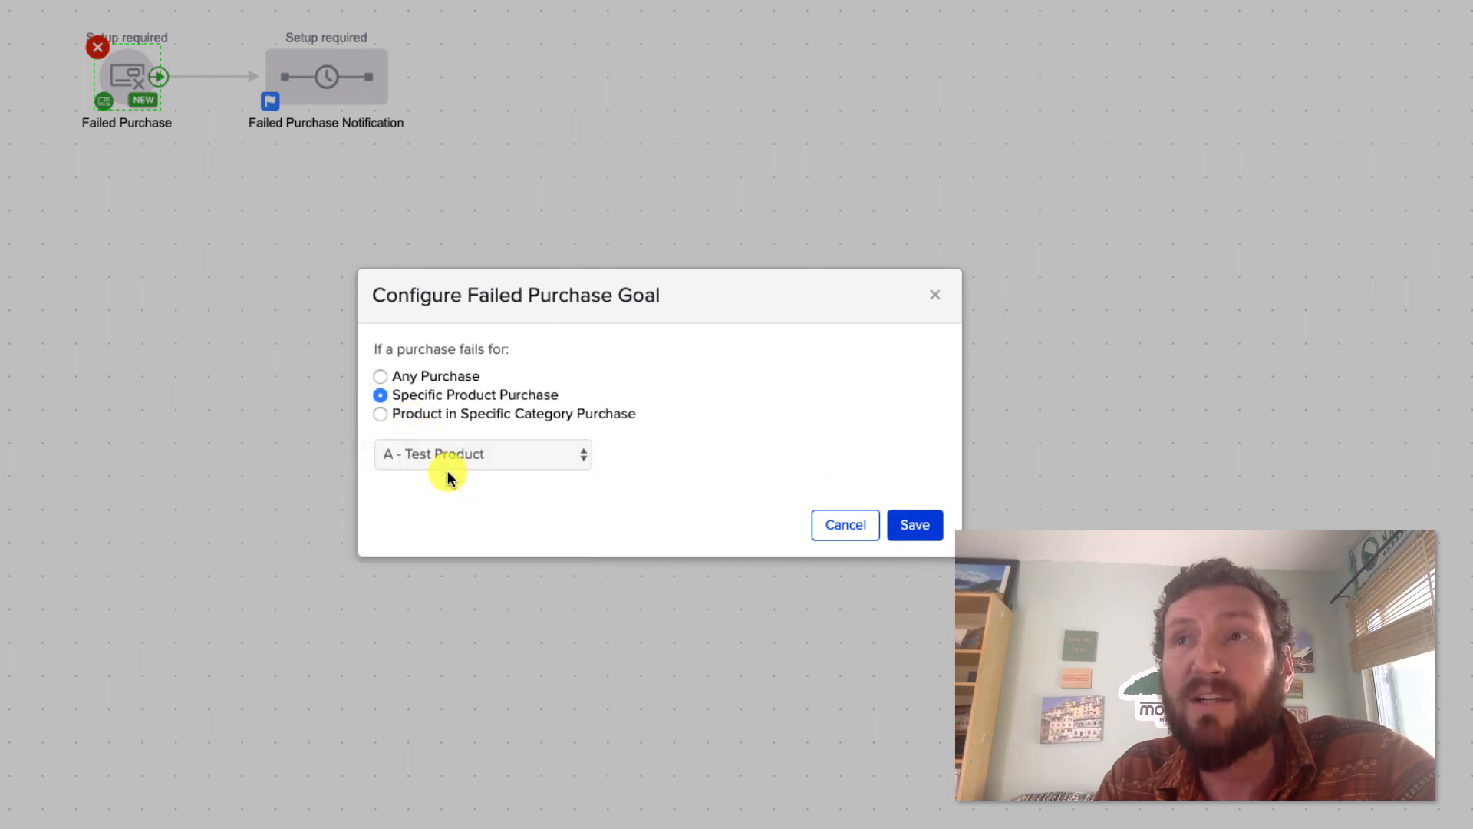
pyautogui.click(905, 521)
# - Reopen the Failed Purchase goal's configuration to check its trigger options and close it
pyautogui.moveTo(412, 78); pyautogui.dragTo(627, 228)
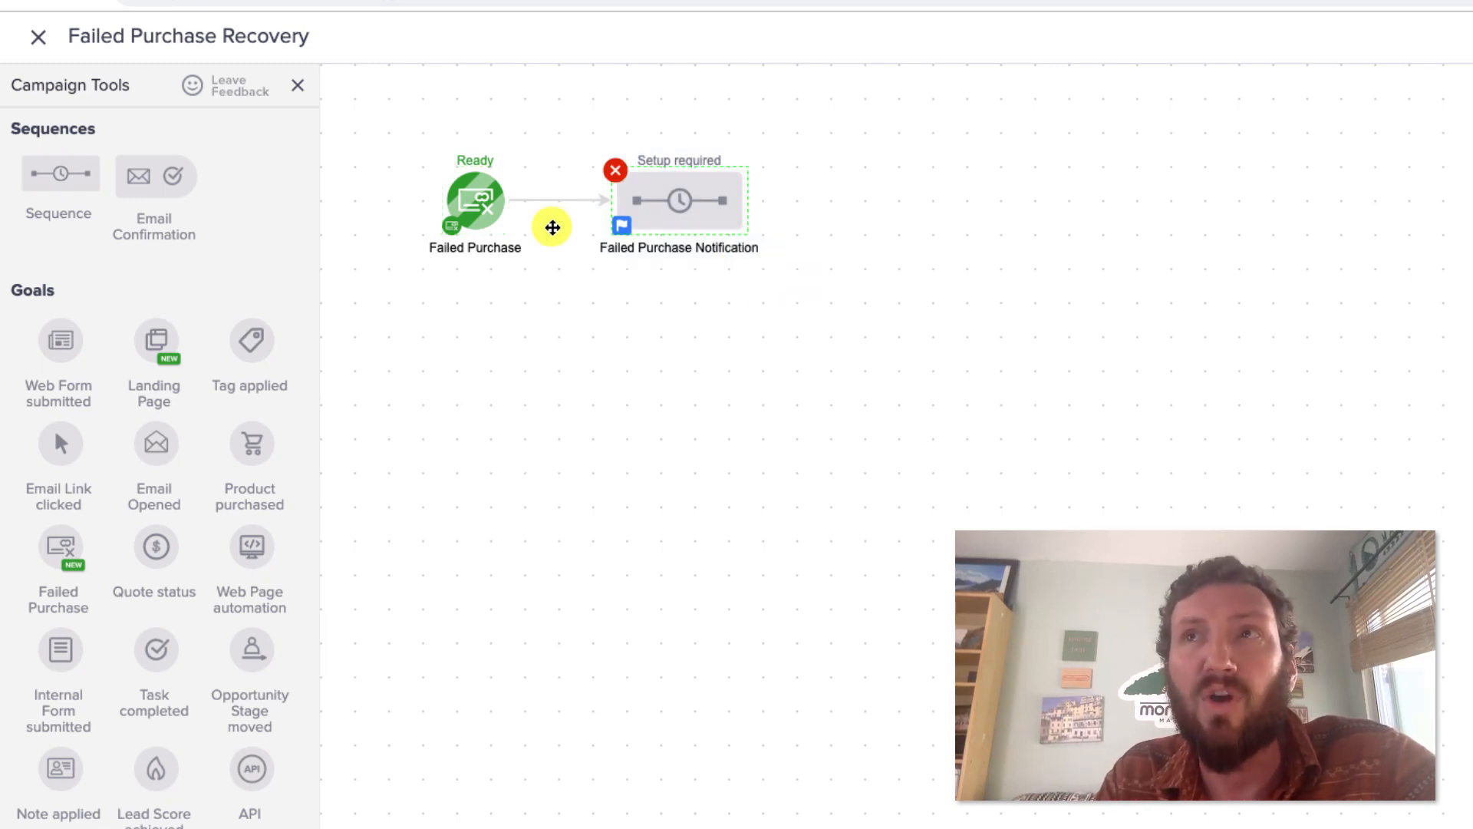
pyautogui.doubleClick(469, 195)
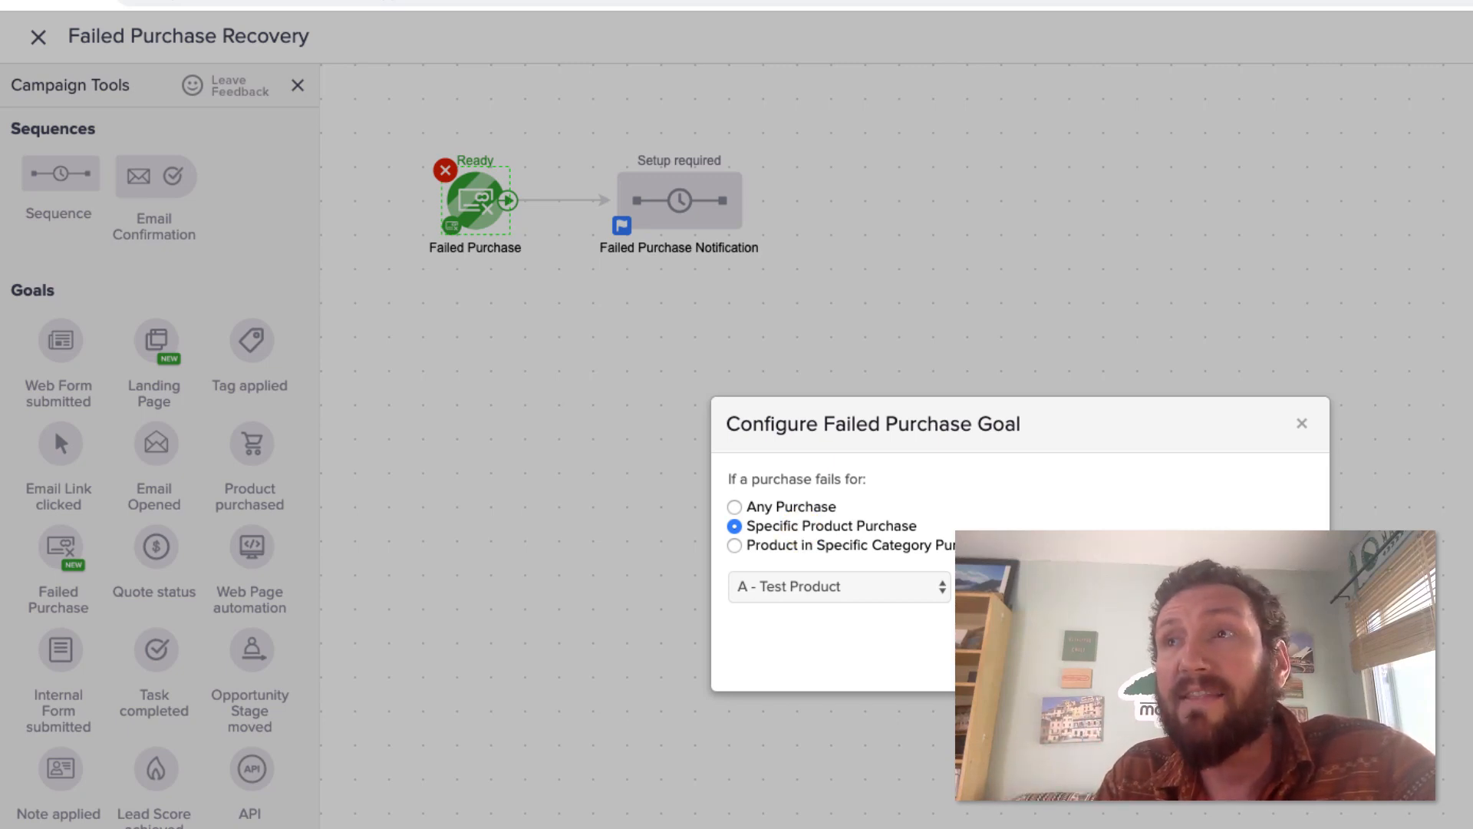
pyautogui.click(1283, 657)
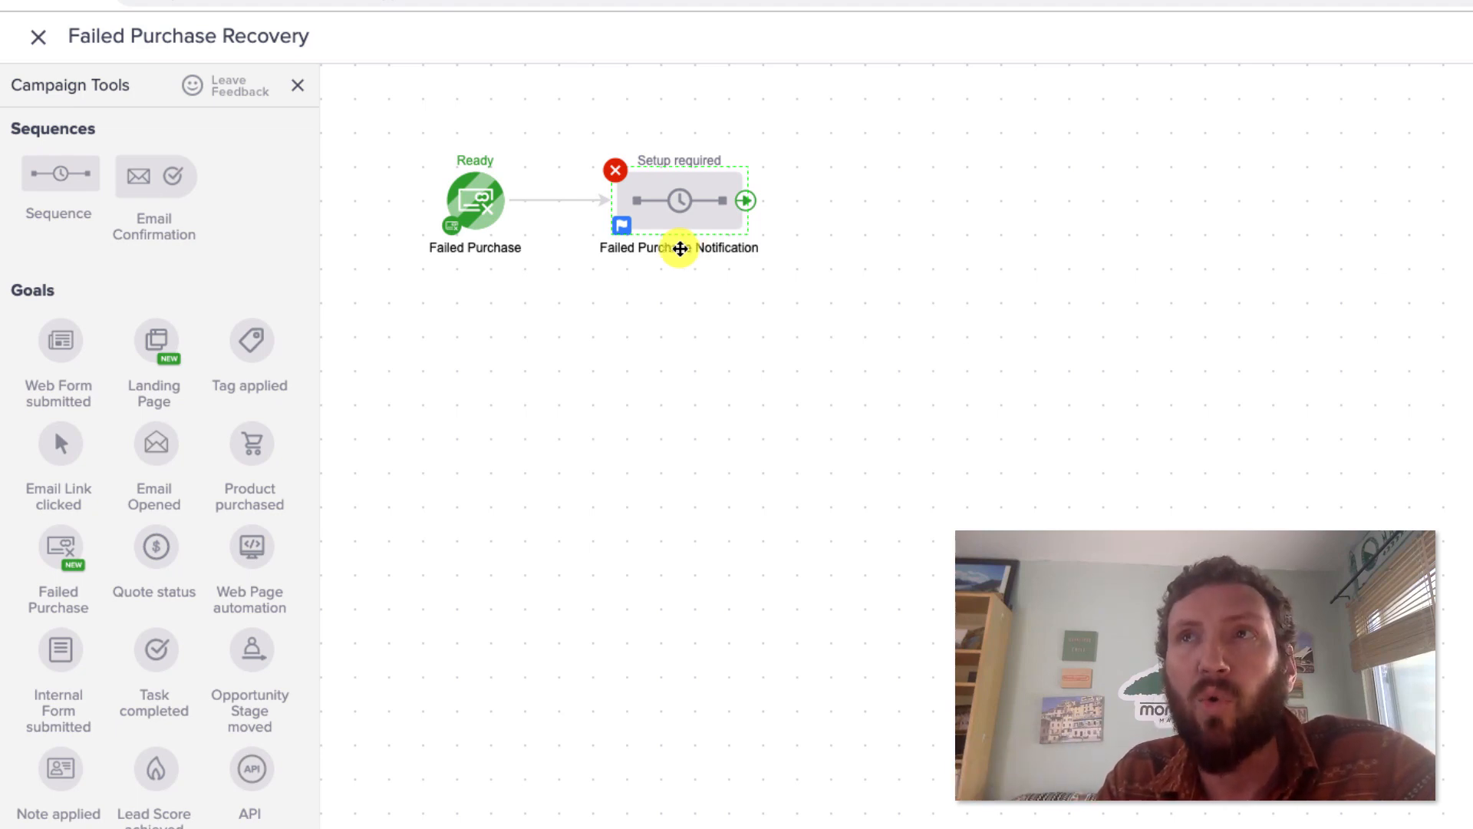
# - Review the Failed Purchase goal's any-purchase, specific-product and product-category trigger options, and save it with Specific Product Purchase of "A - Test Product"
pyautogui.doubleClick(463, 193)
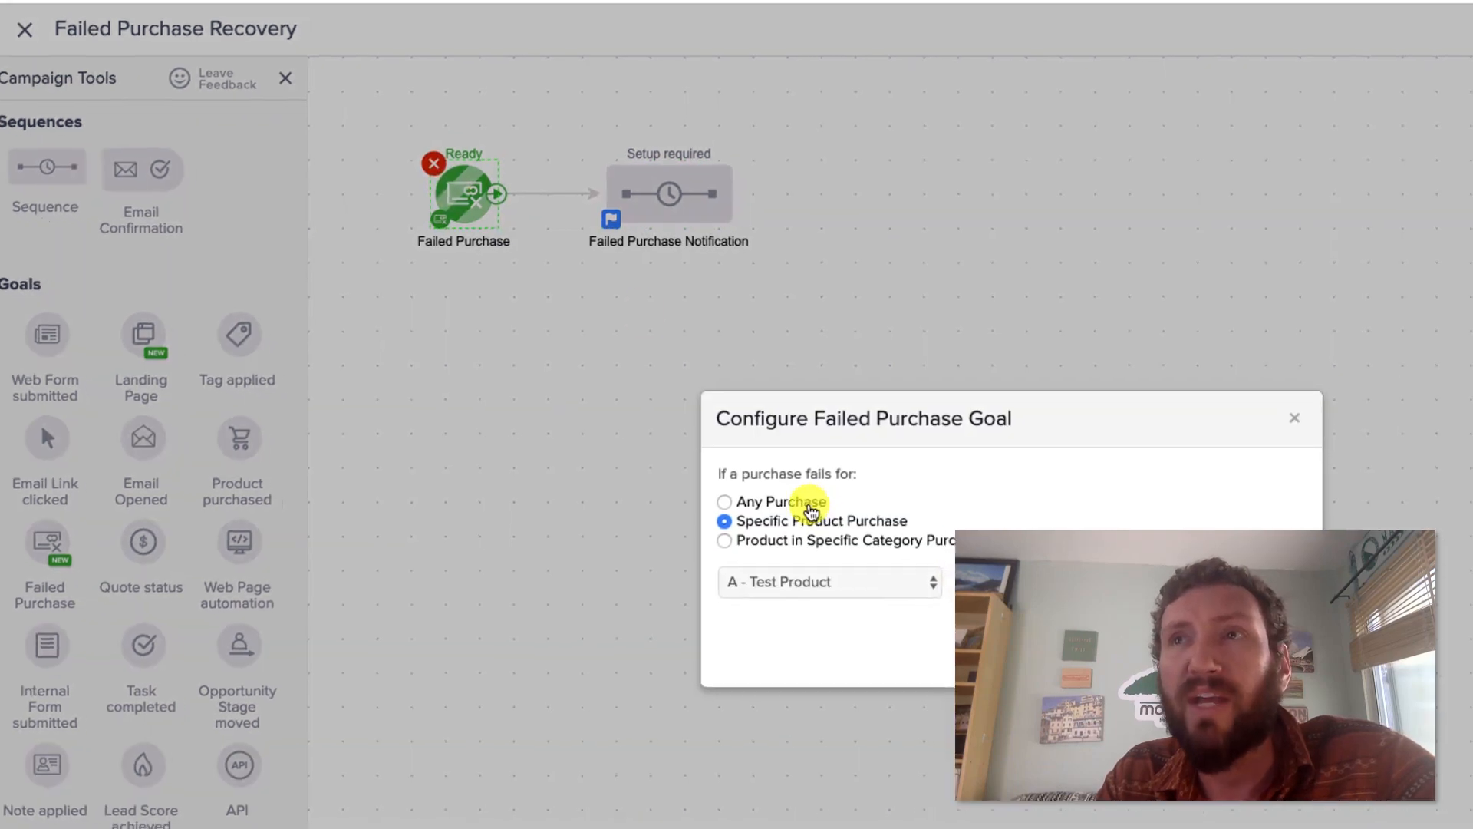
pyautogui.click(768, 506)
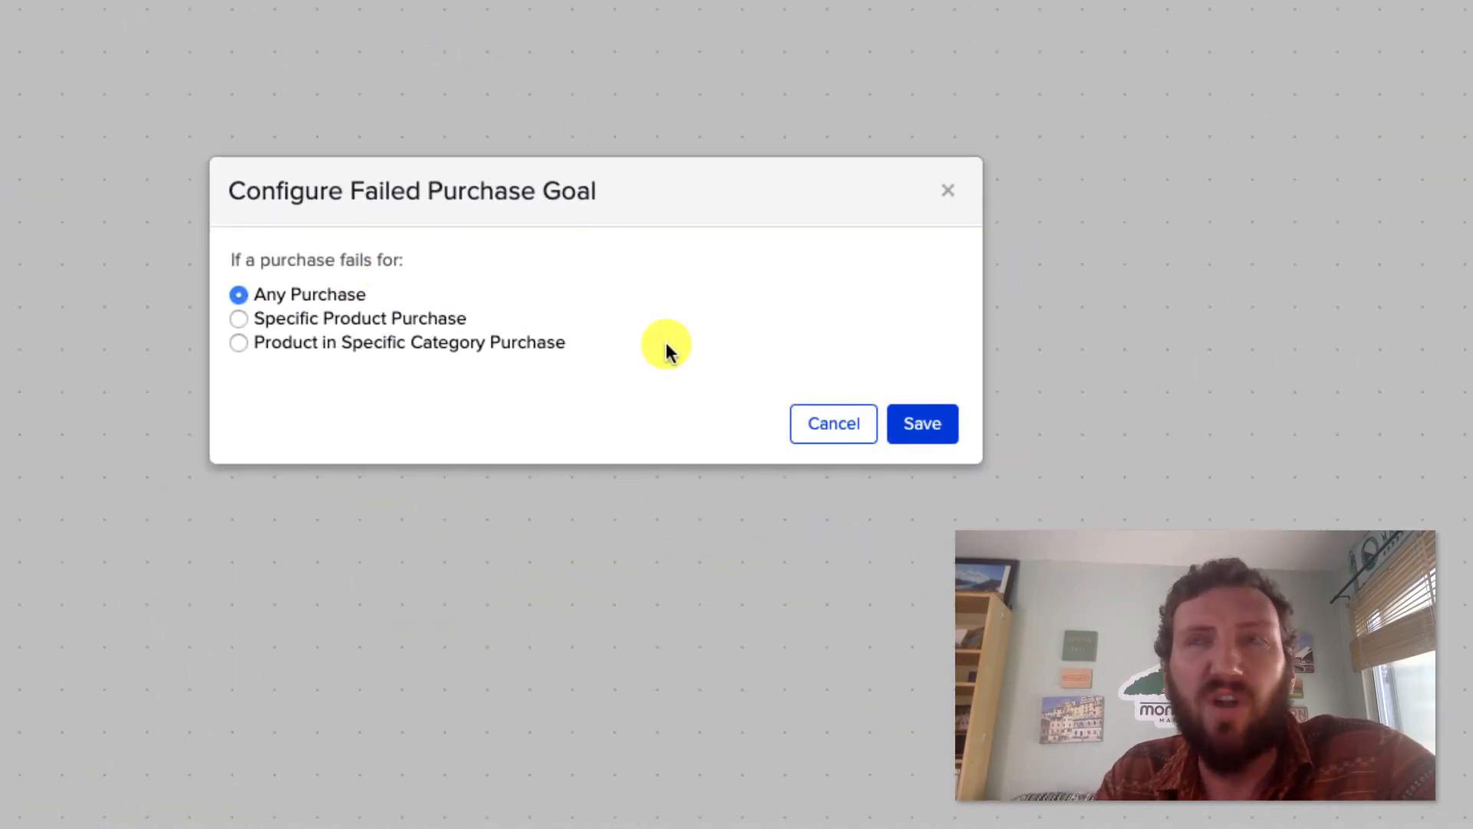
pyautogui.click(510, 342)
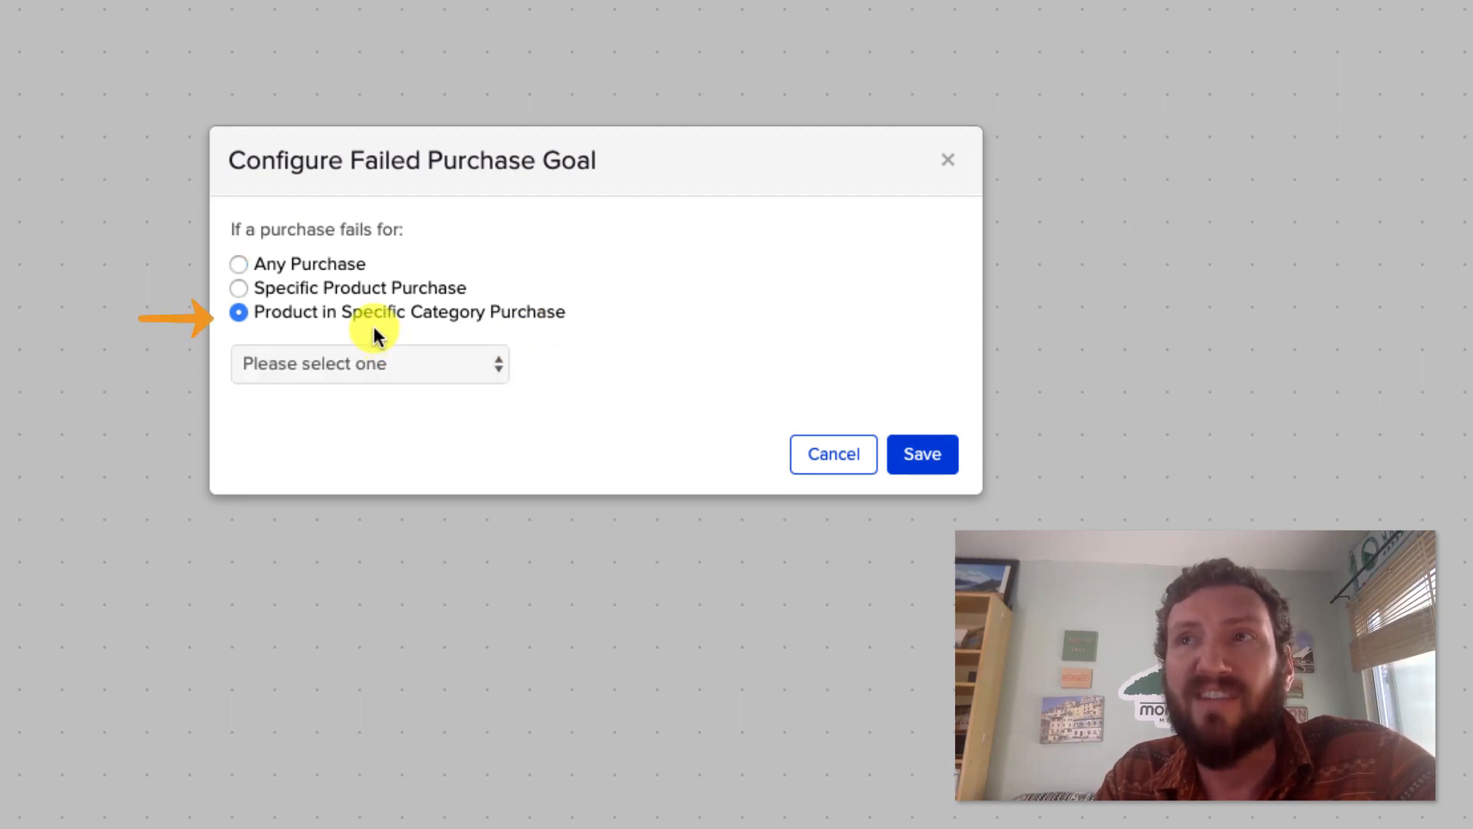
pyautogui.click(446, 359)
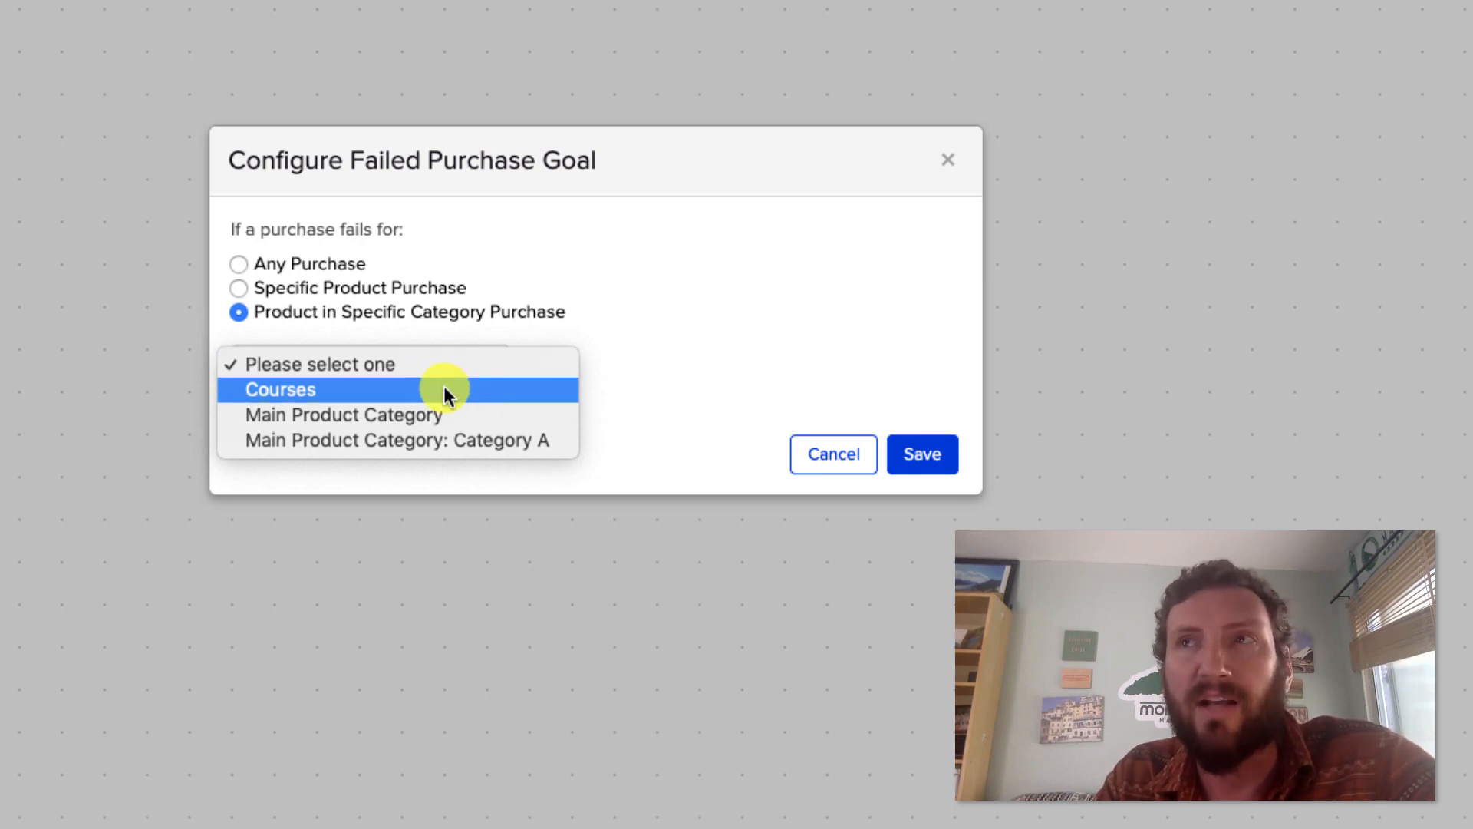
pyautogui.click(433, 291)
pyautogui.click(433, 291)
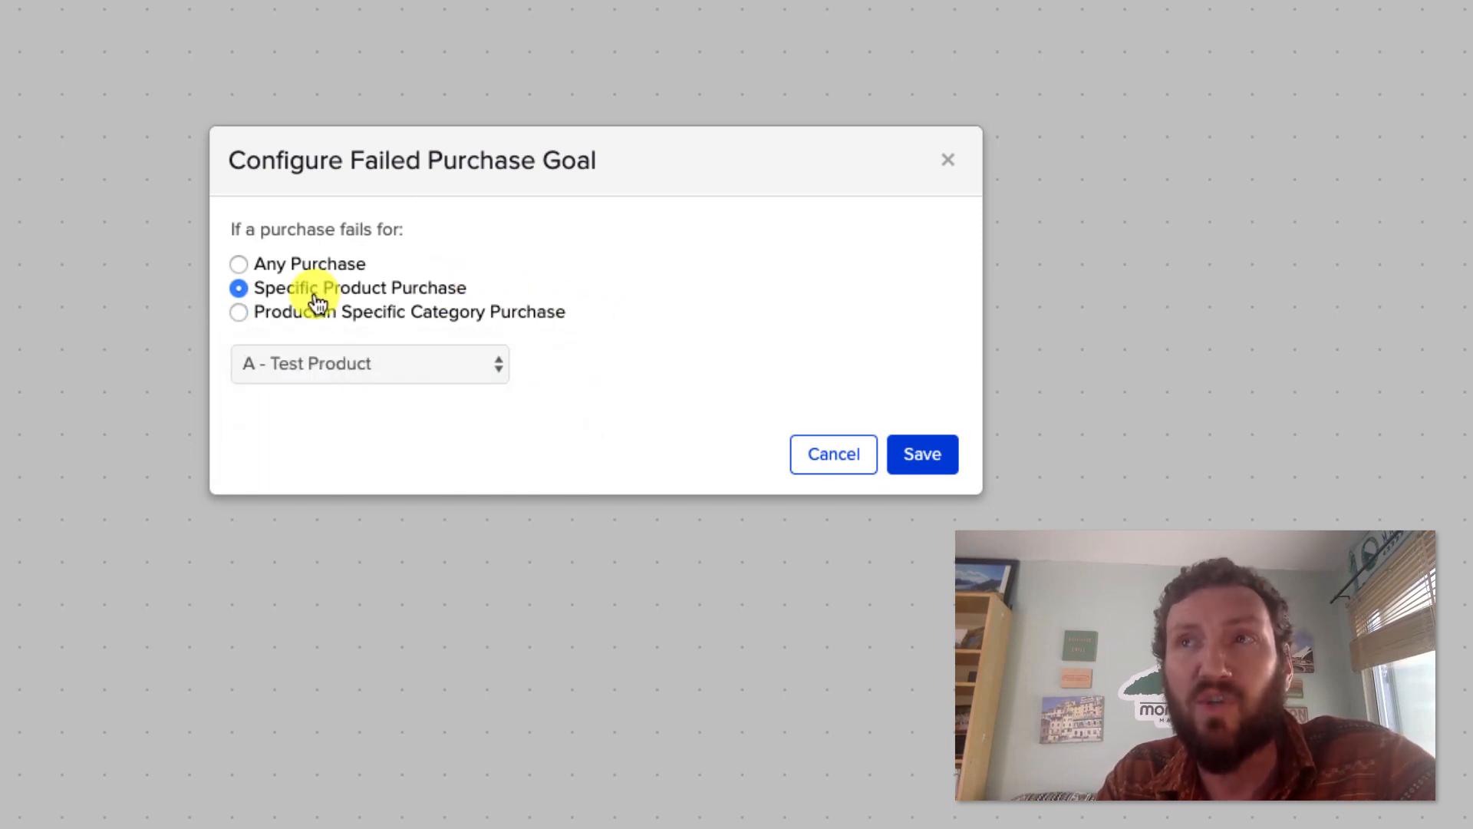
pyautogui.click(402, 323)
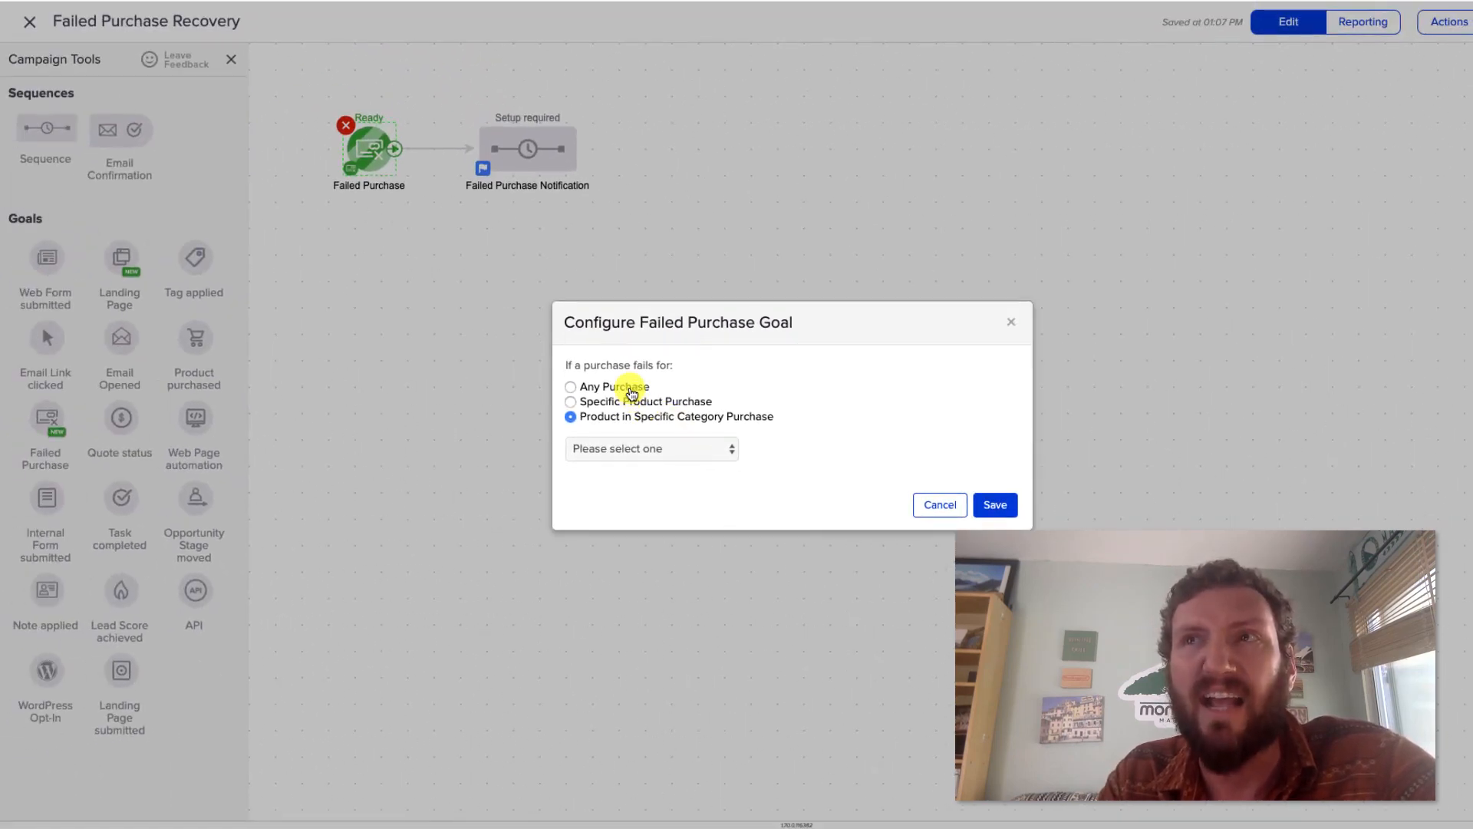
pyautogui.click(701, 402)
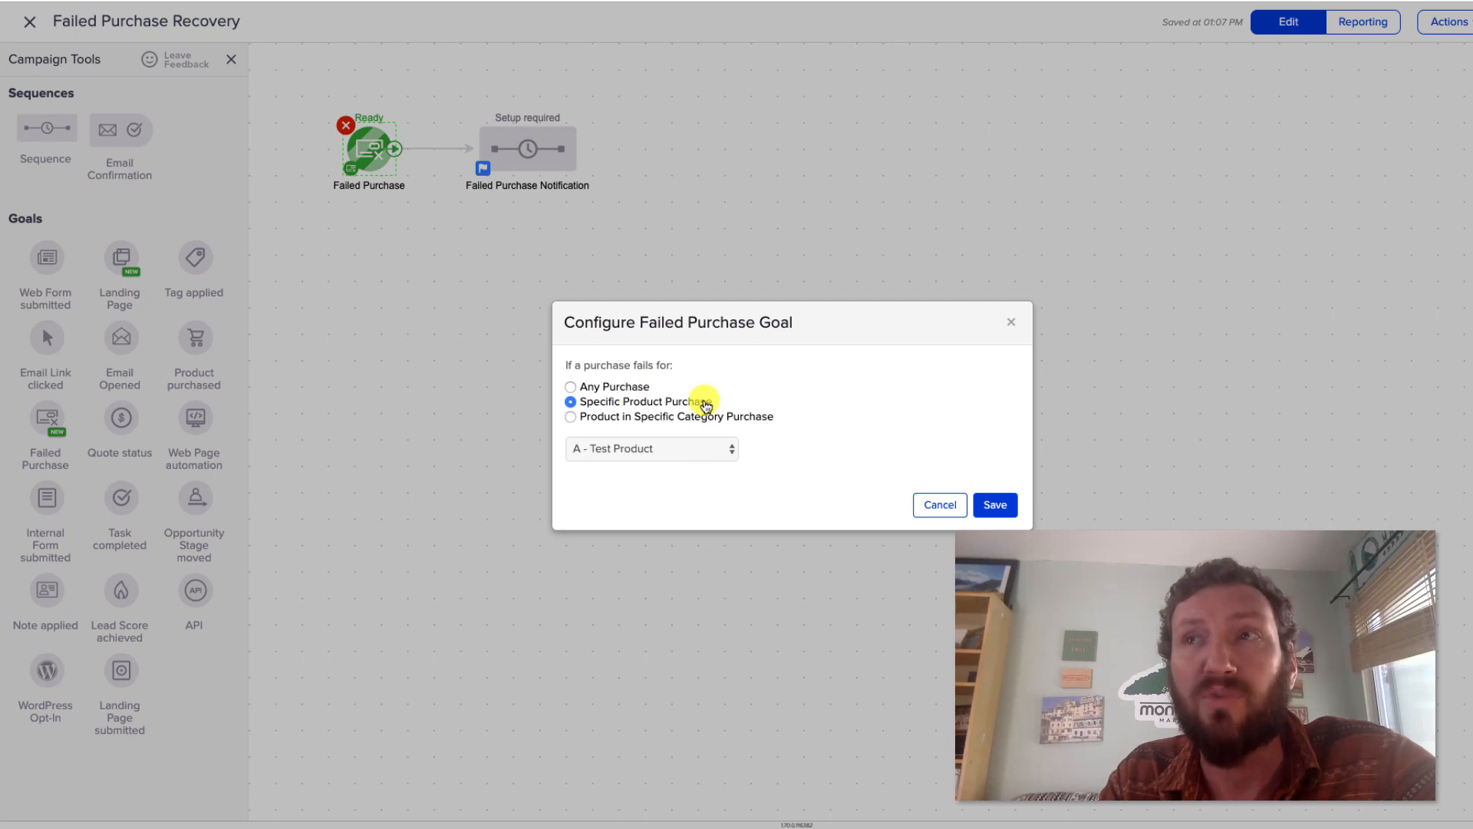
pyautogui.click(1004, 516)
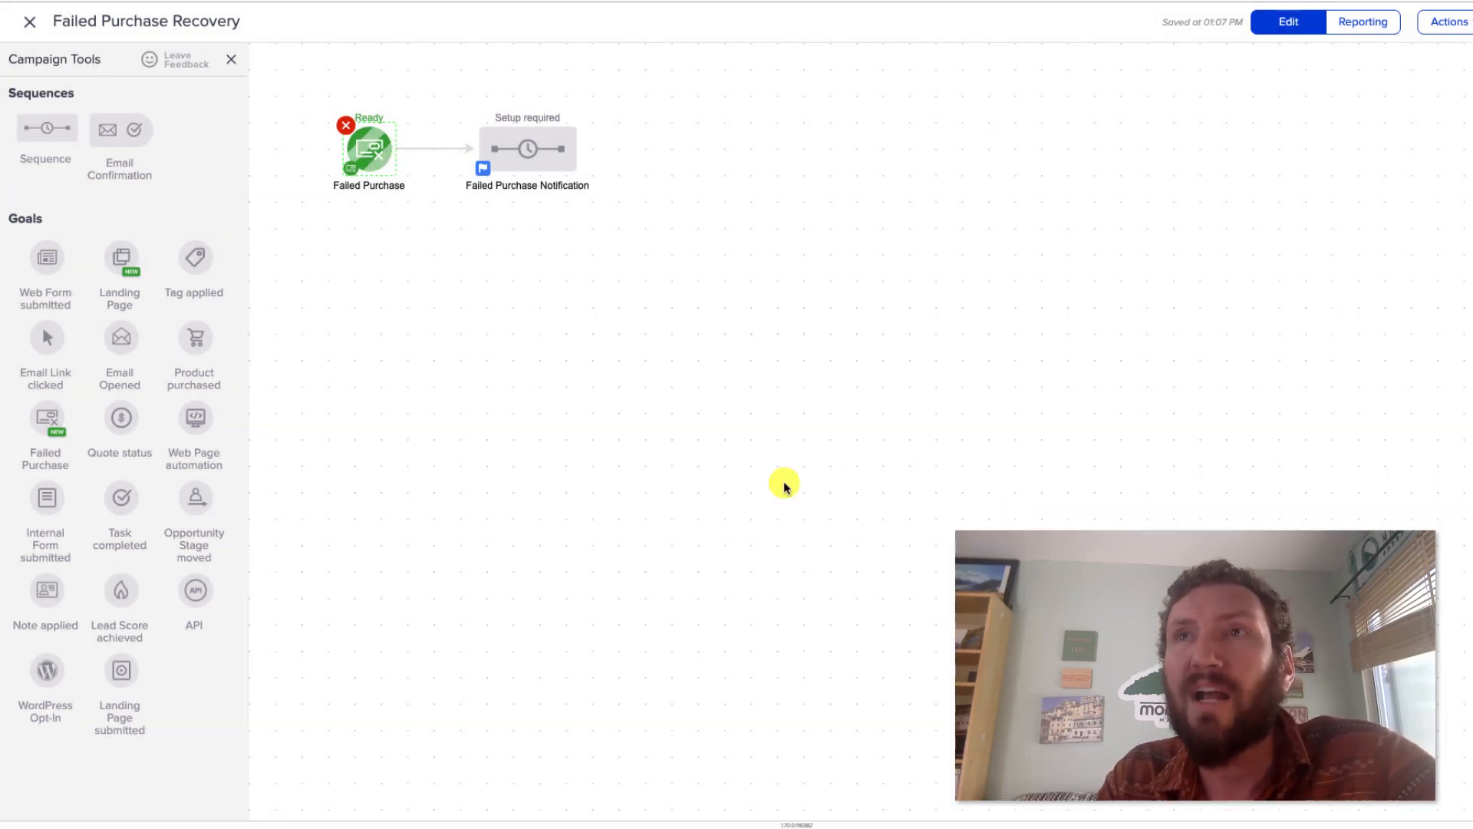
# - Open the Failed Purchase Notification sequence and check the configuration of its Apply 1 Tag step
pyautogui.moveTo(312, 94); pyautogui.dragTo(424, 205)
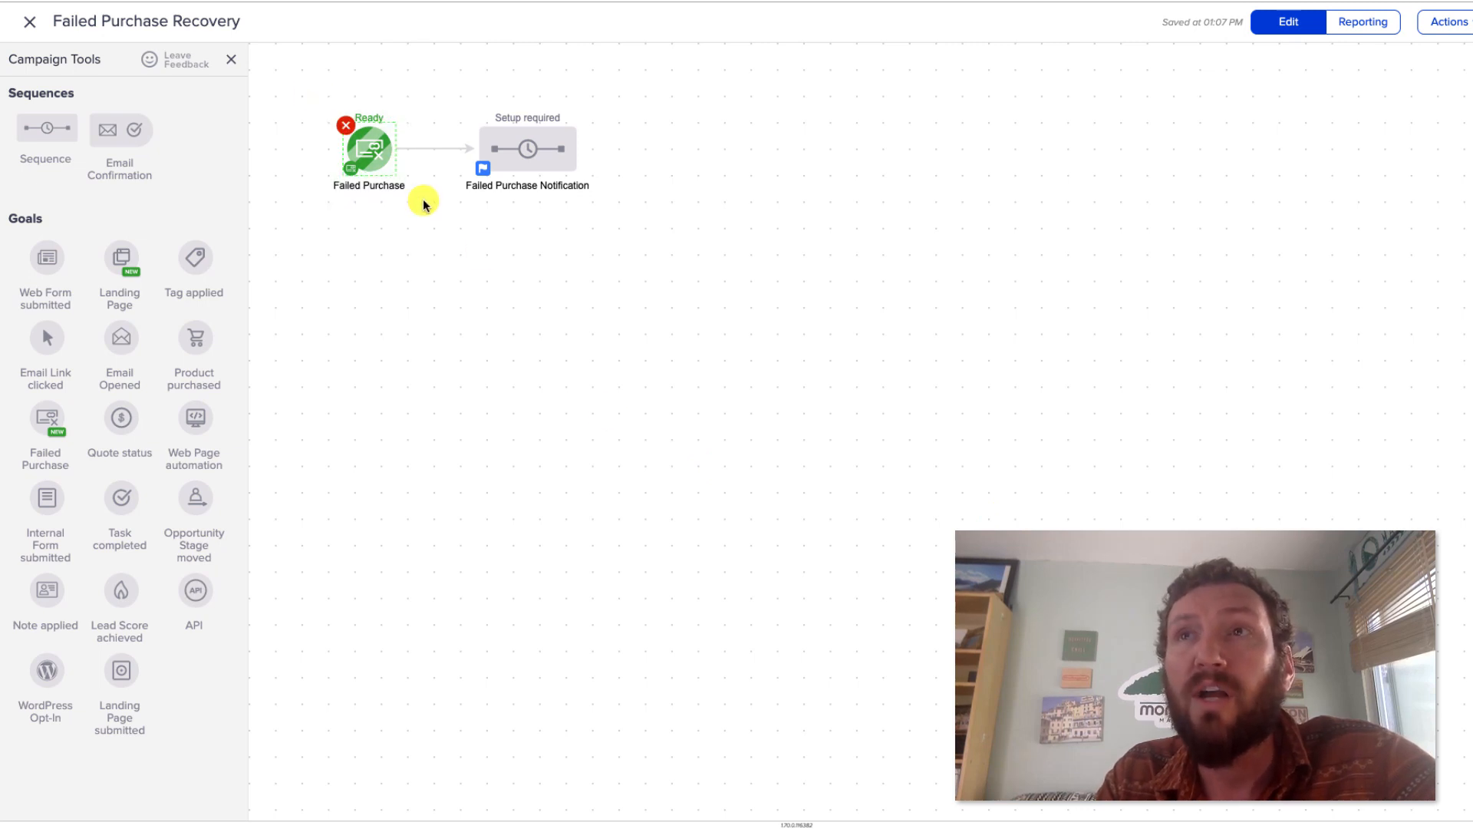
pyautogui.click(521, 147)
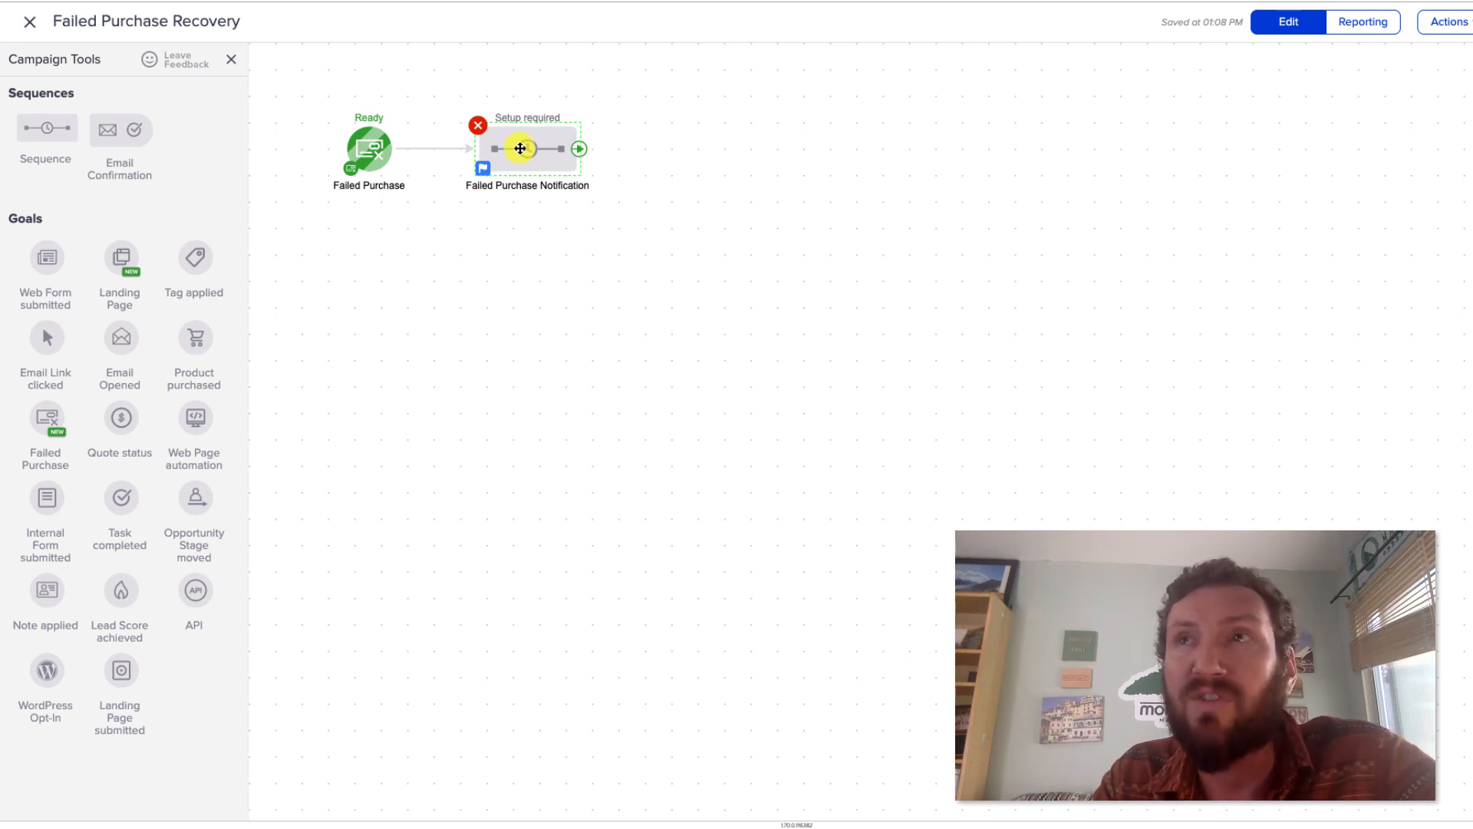
pyautogui.doubleClick(521, 148)
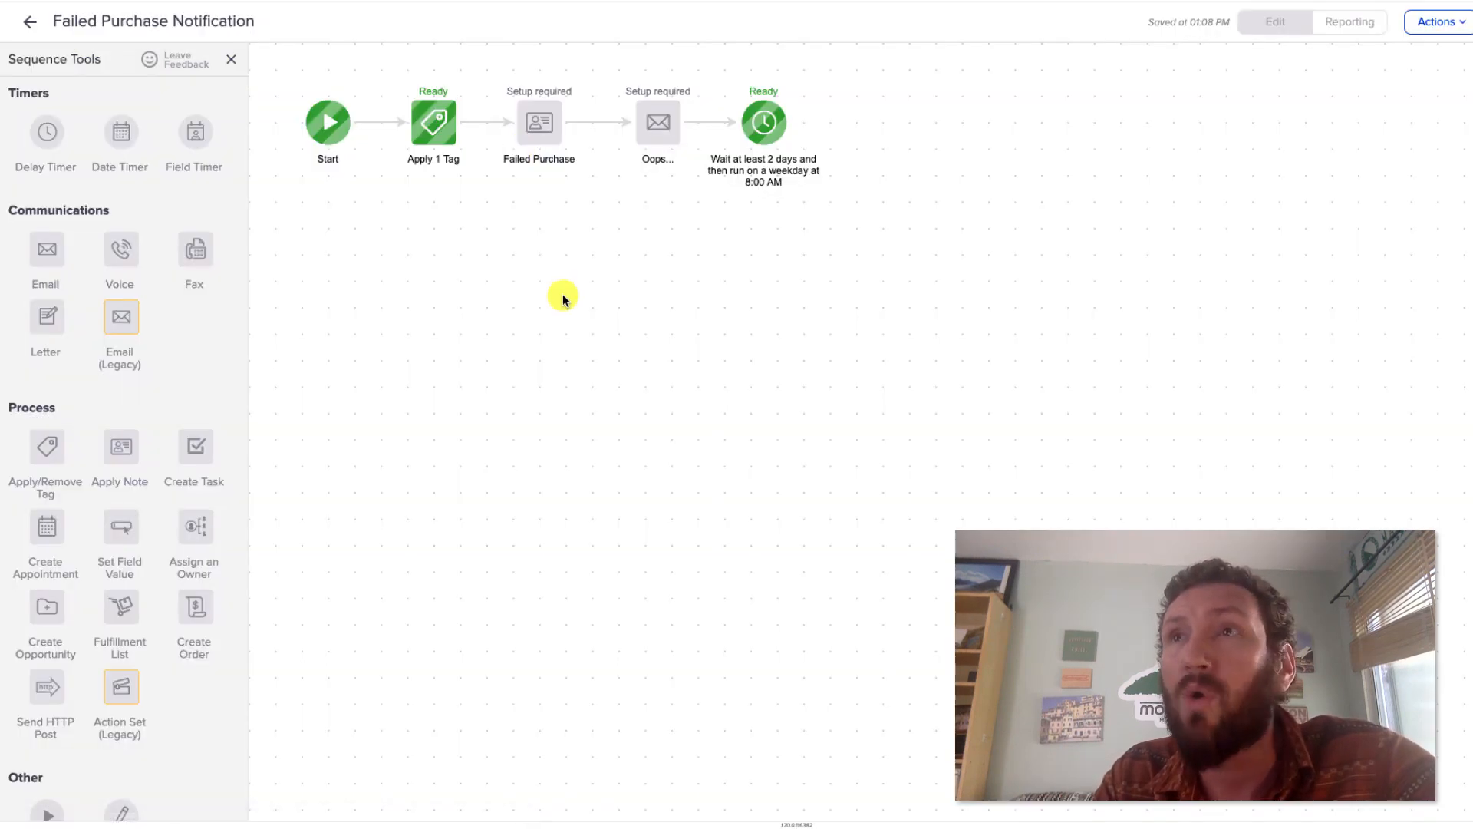
pyautogui.click(438, 133)
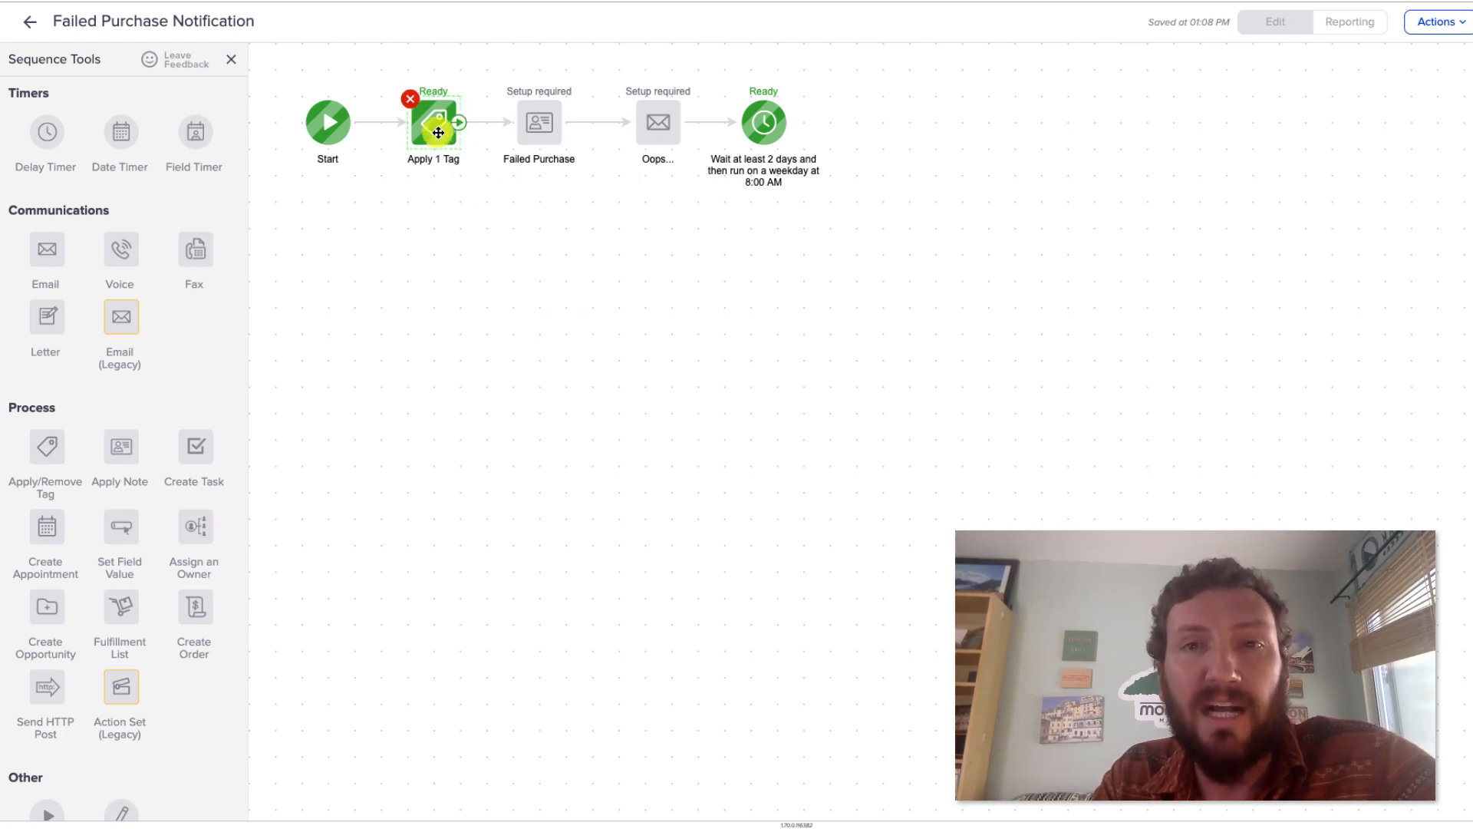
pyautogui.doubleClick(438, 133)
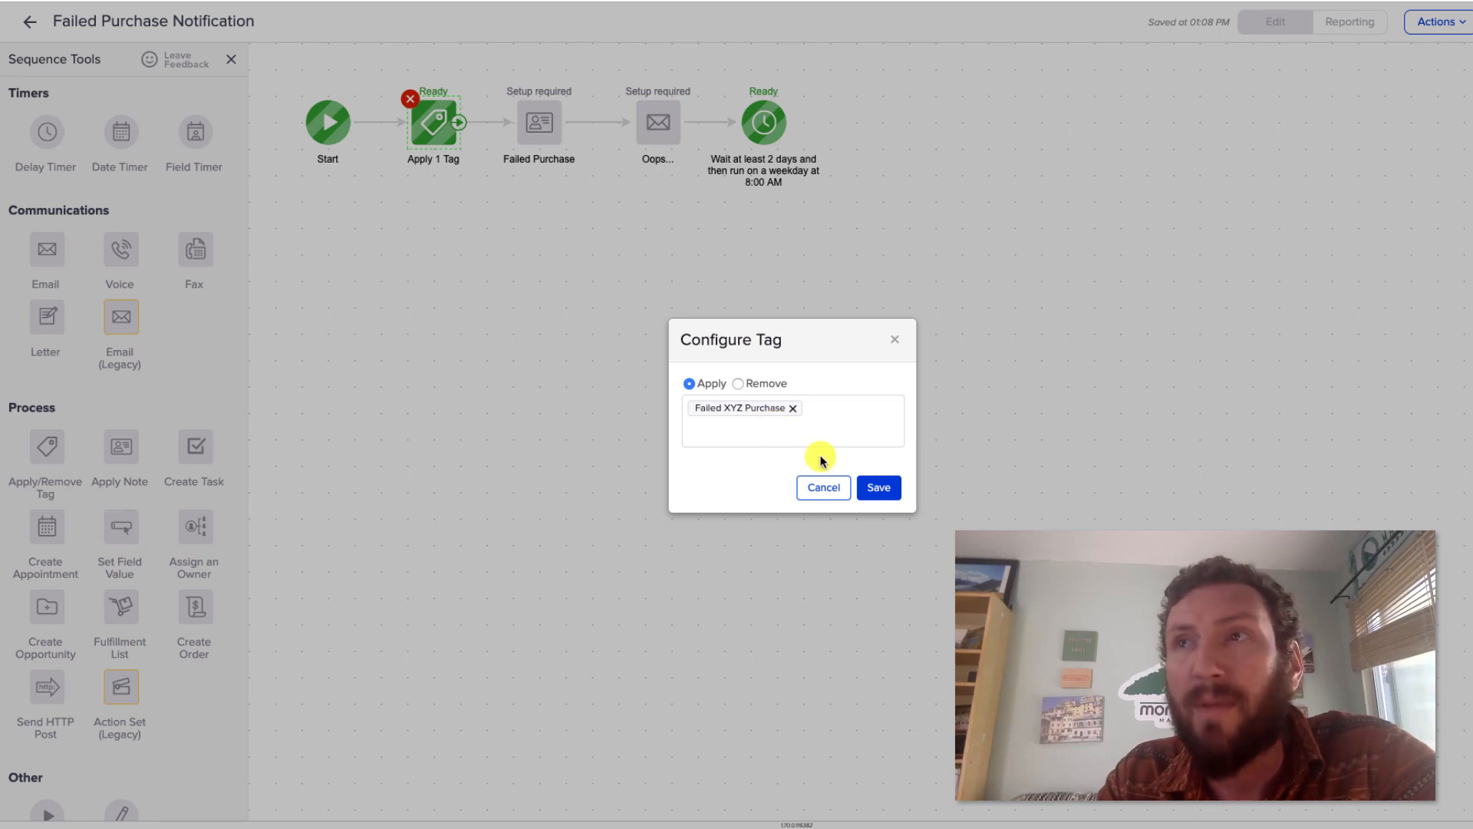
pyautogui.click(886, 488)
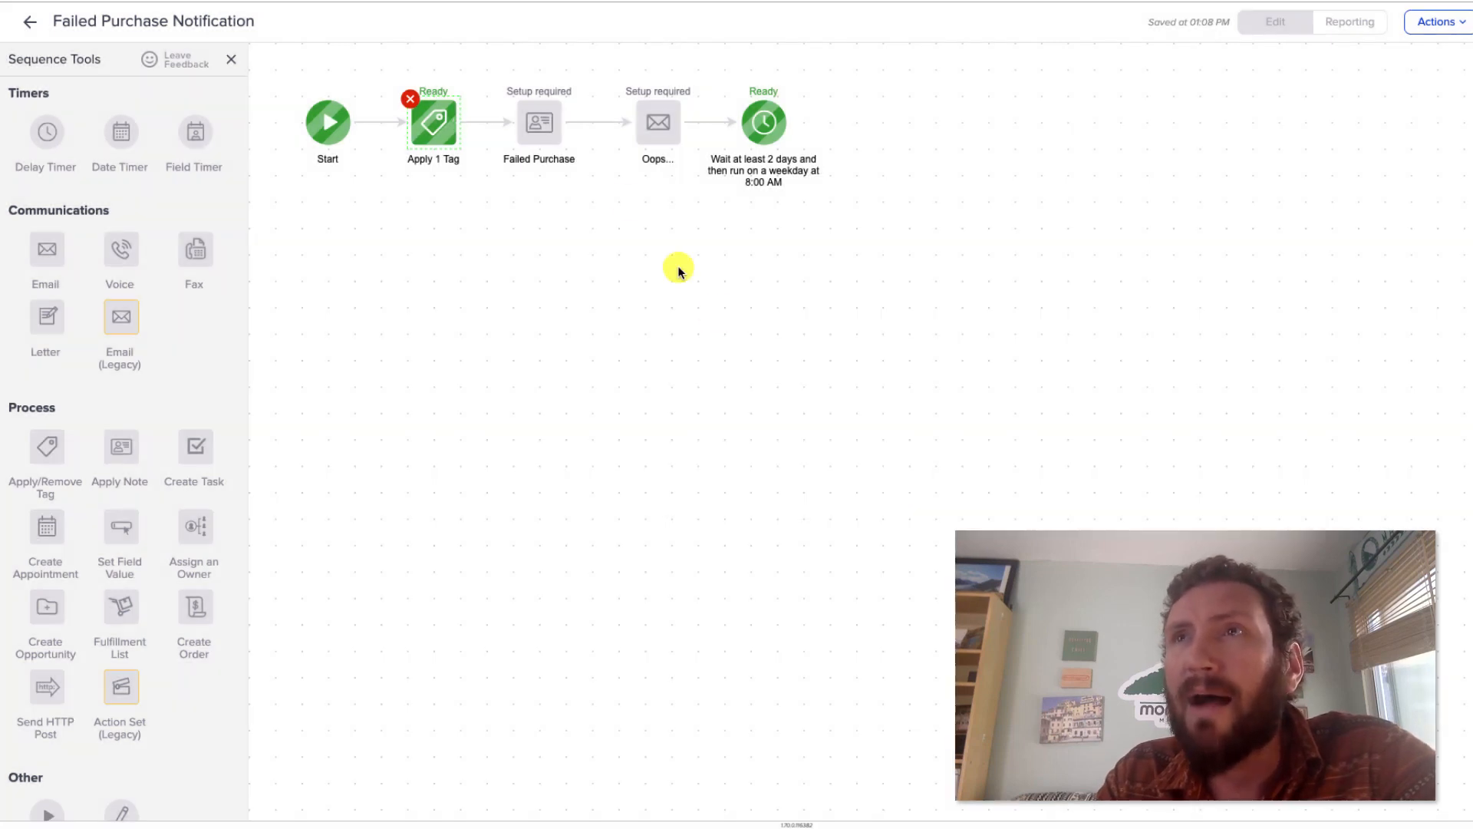
# - Space out the Failed Purchase note, the Oops... email and the delay timer along the sequence
pyautogui.click(542, 132)
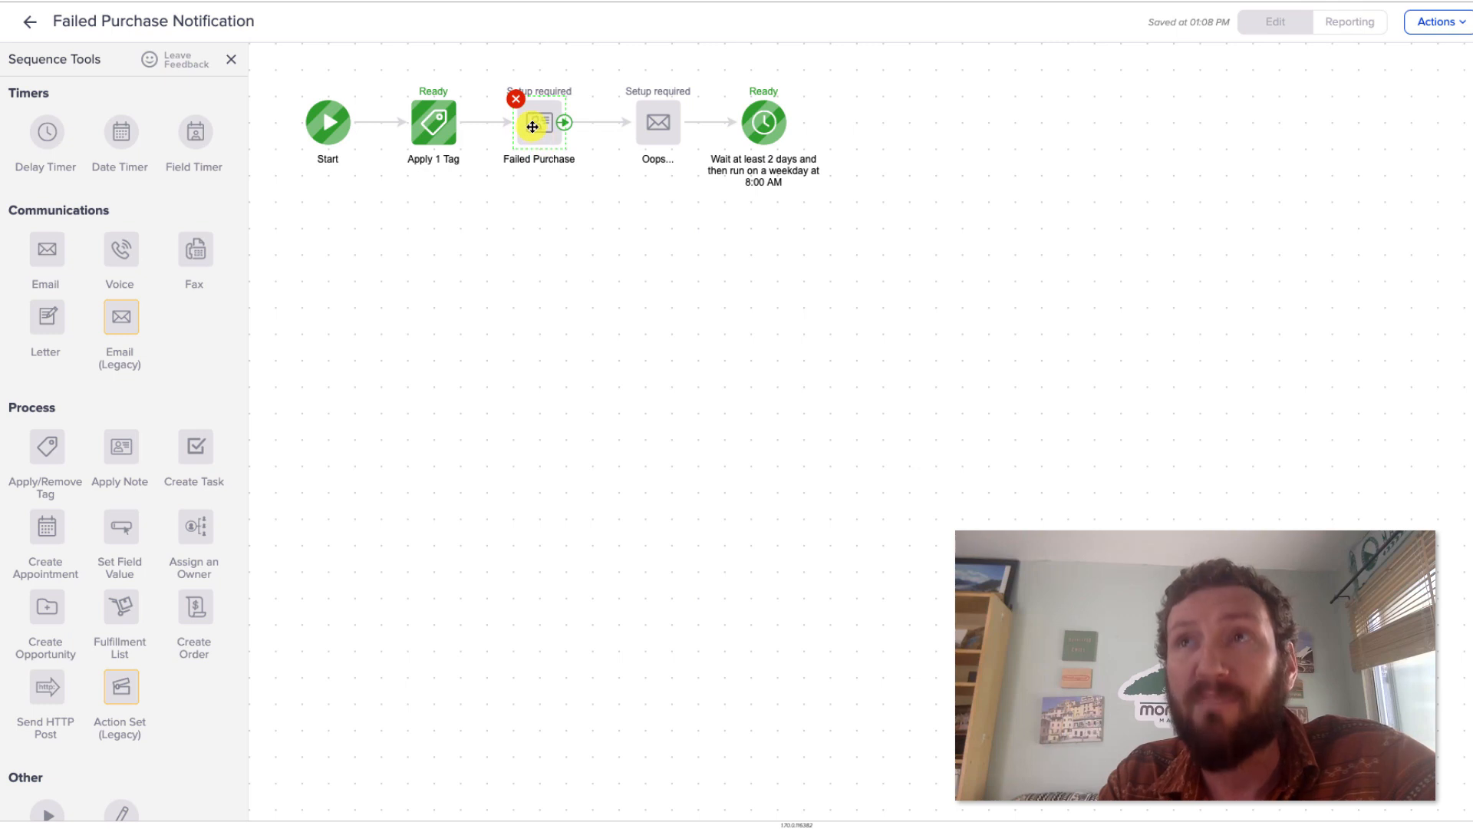
pyautogui.moveTo(471, 60); pyautogui.dragTo(591, 207)
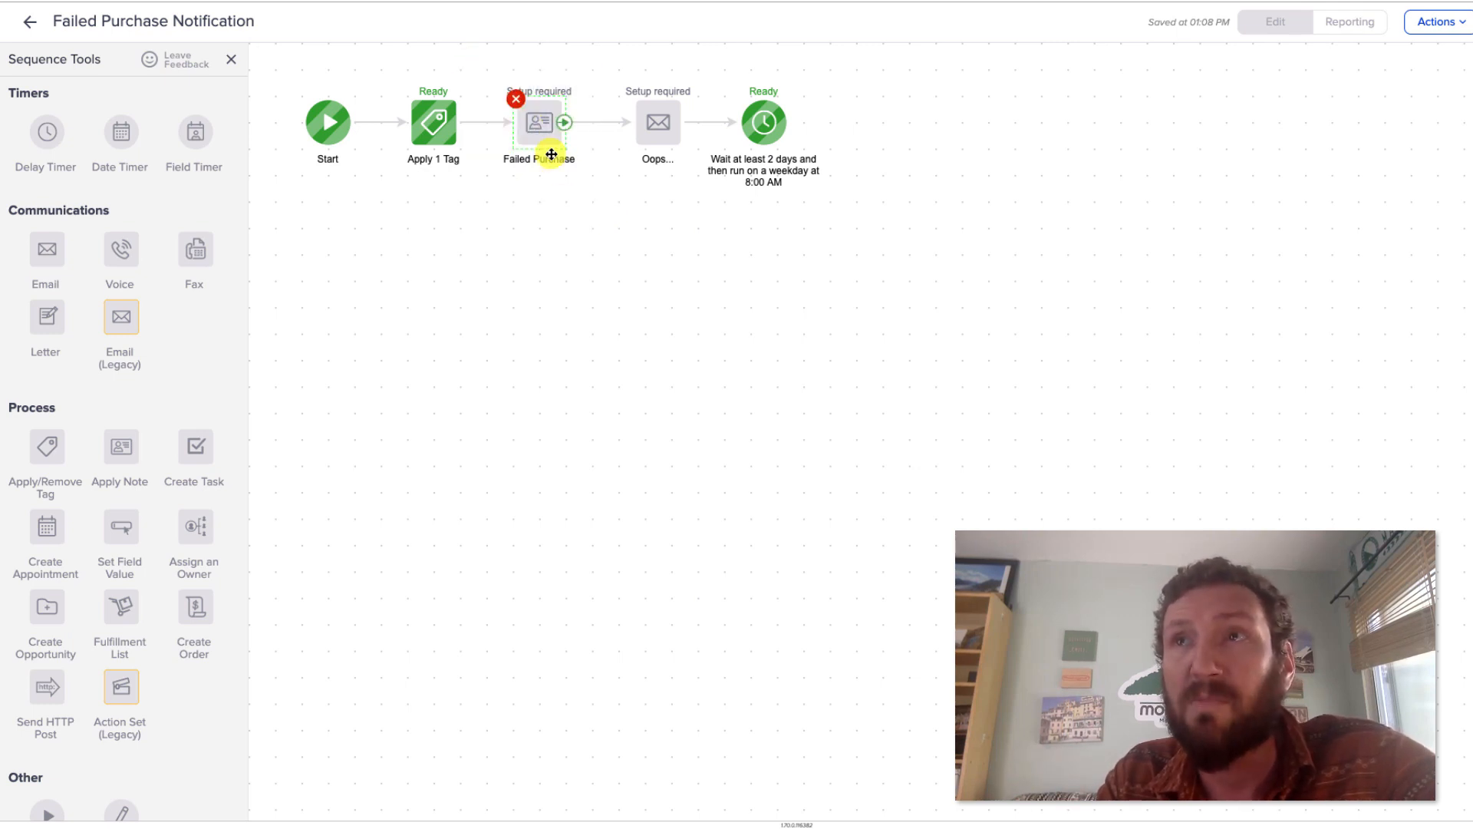
pyautogui.moveTo(549, 137); pyautogui.dragTo(572, 138)
pyautogui.click(555, 214)
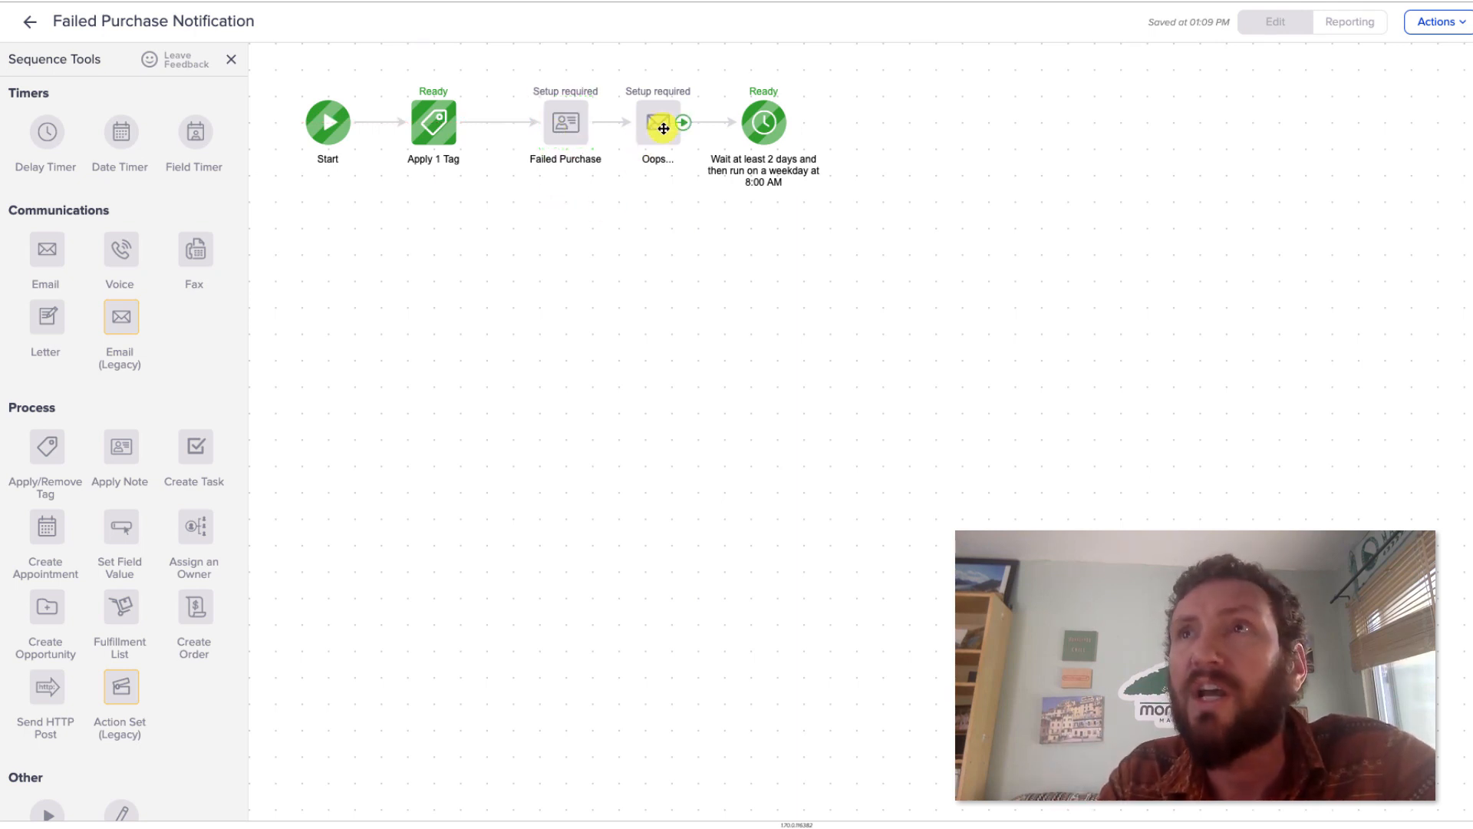
pyautogui.moveTo(657, 123); pyautogui.dragTo(686, 126)
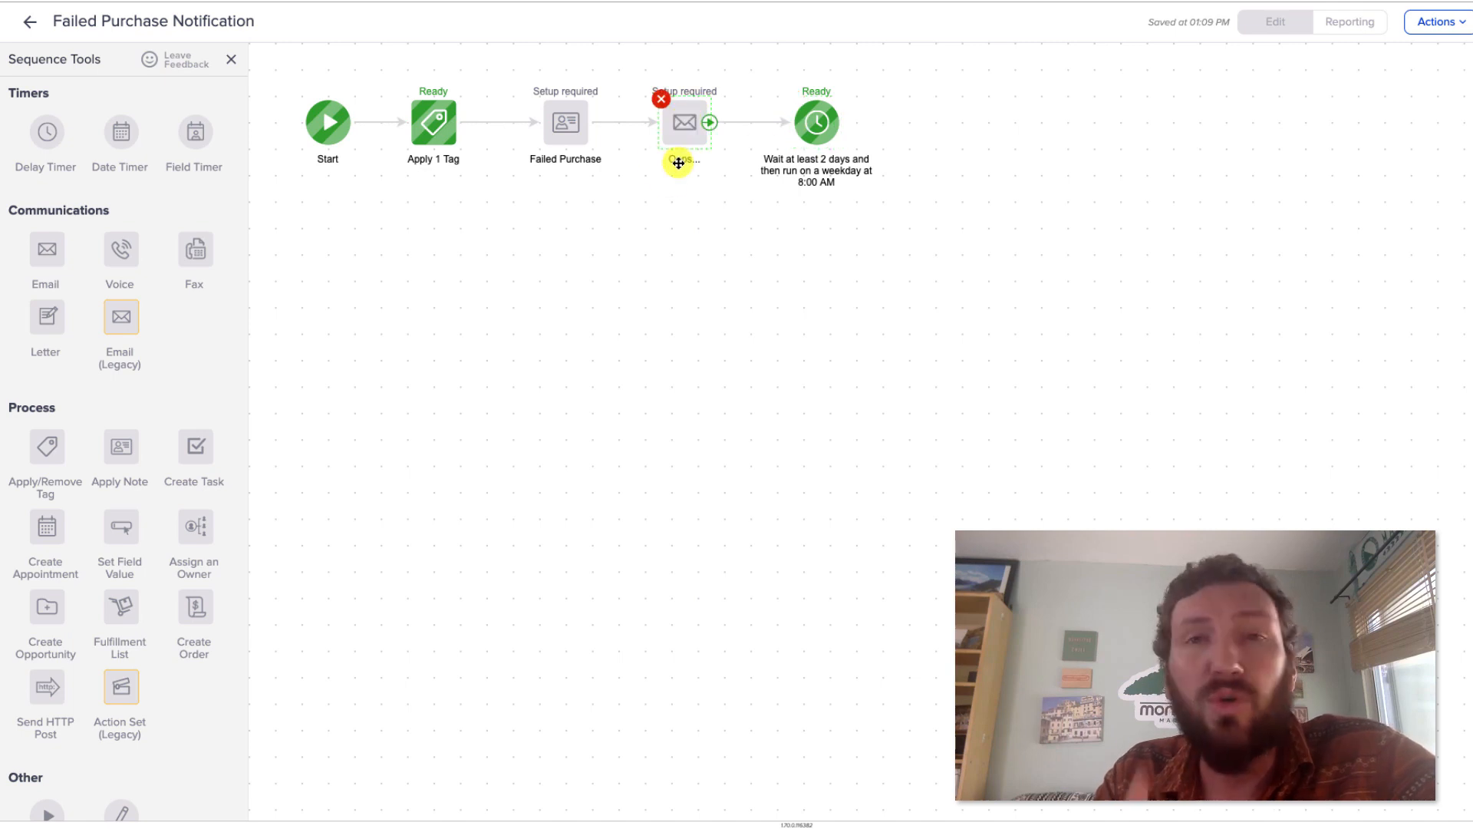
# - Open the Oops... email, review its message about the failed purchase, and return to the sequence
pyautogui.doubleClick(680, 132)
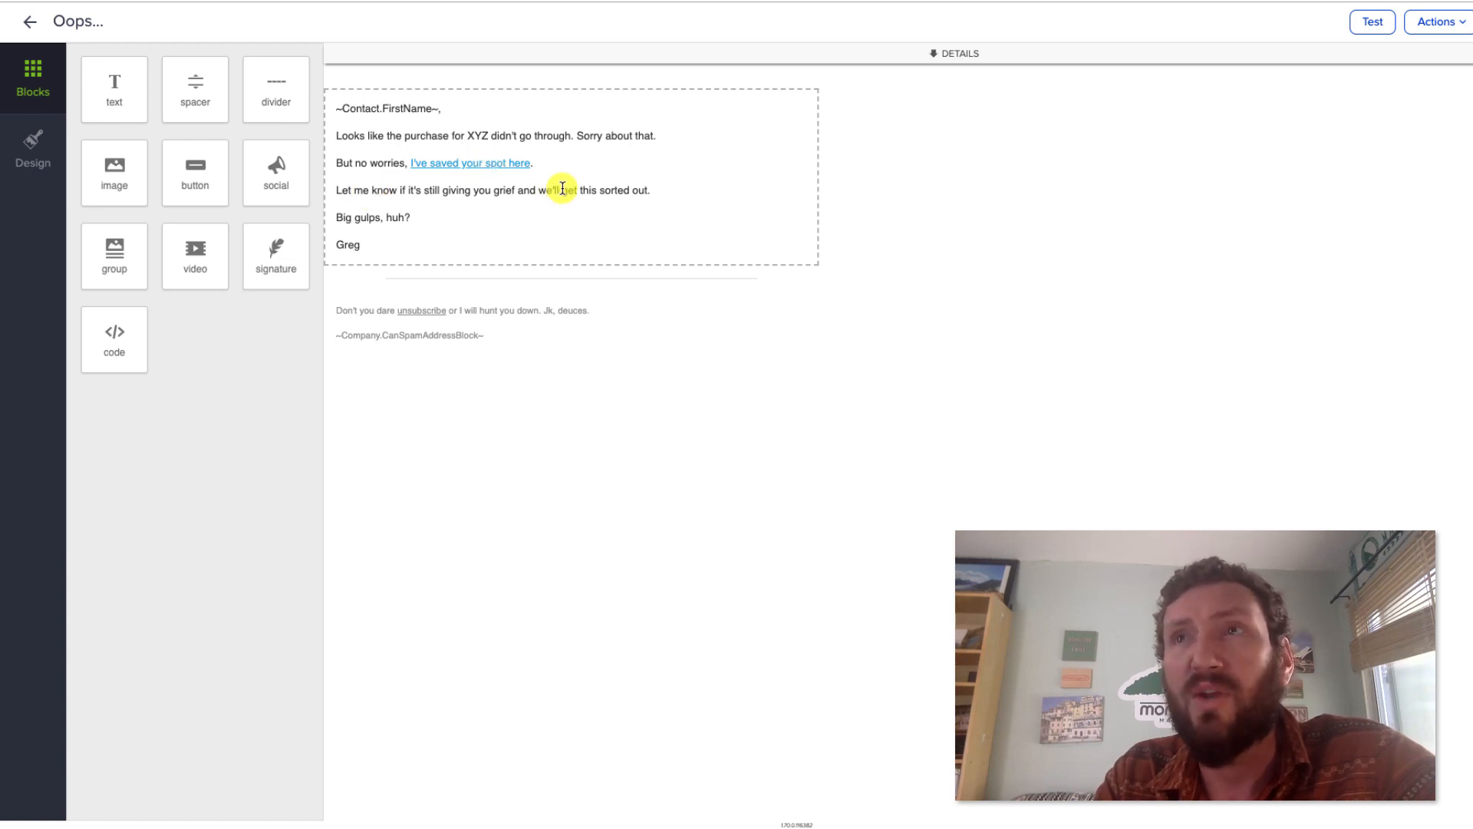
pyautogui.click(35, 23)
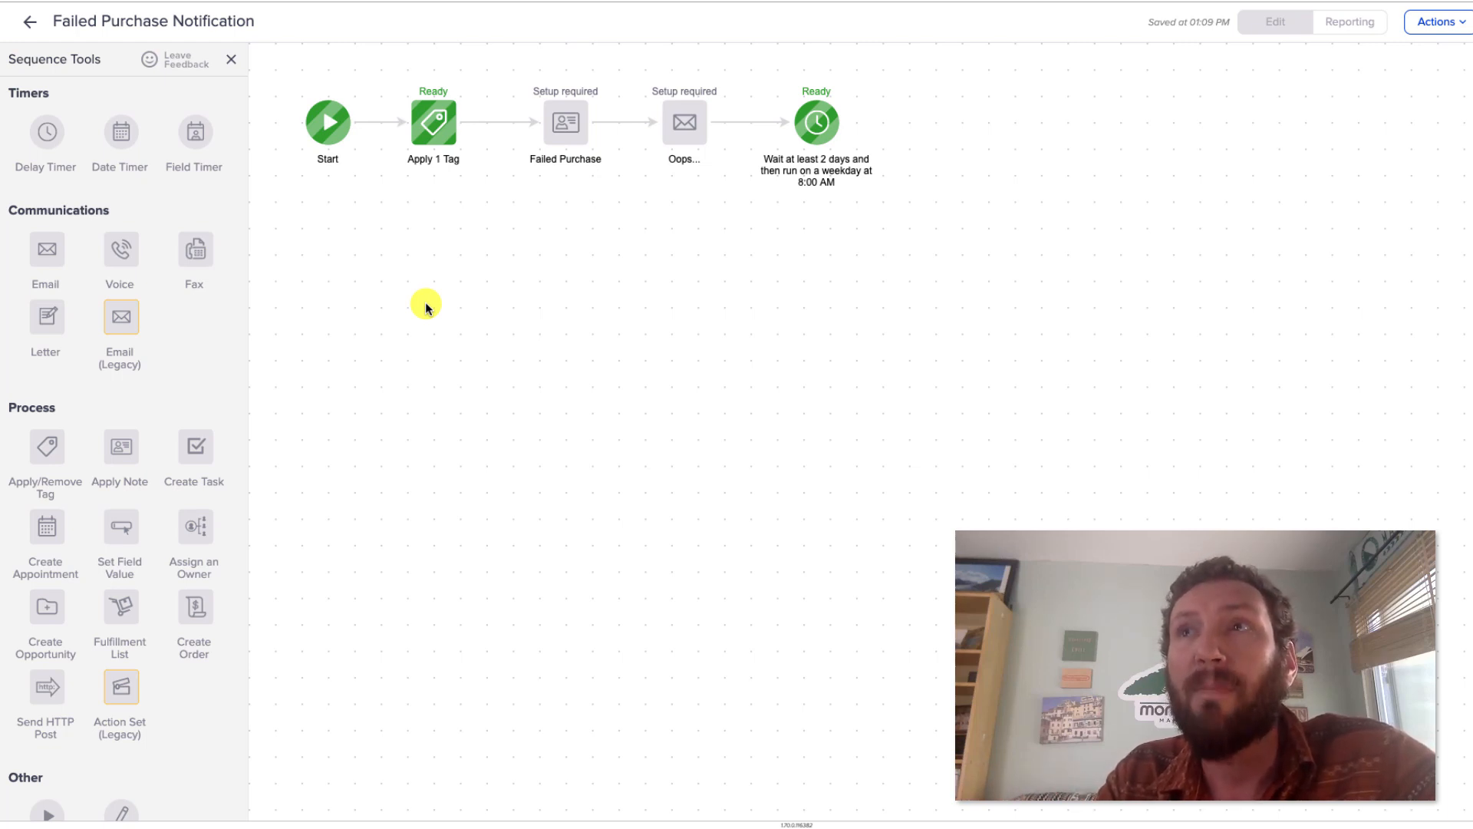
pyautogui.moveTo(729, 184); pyautogui.dragTo(640, 54)
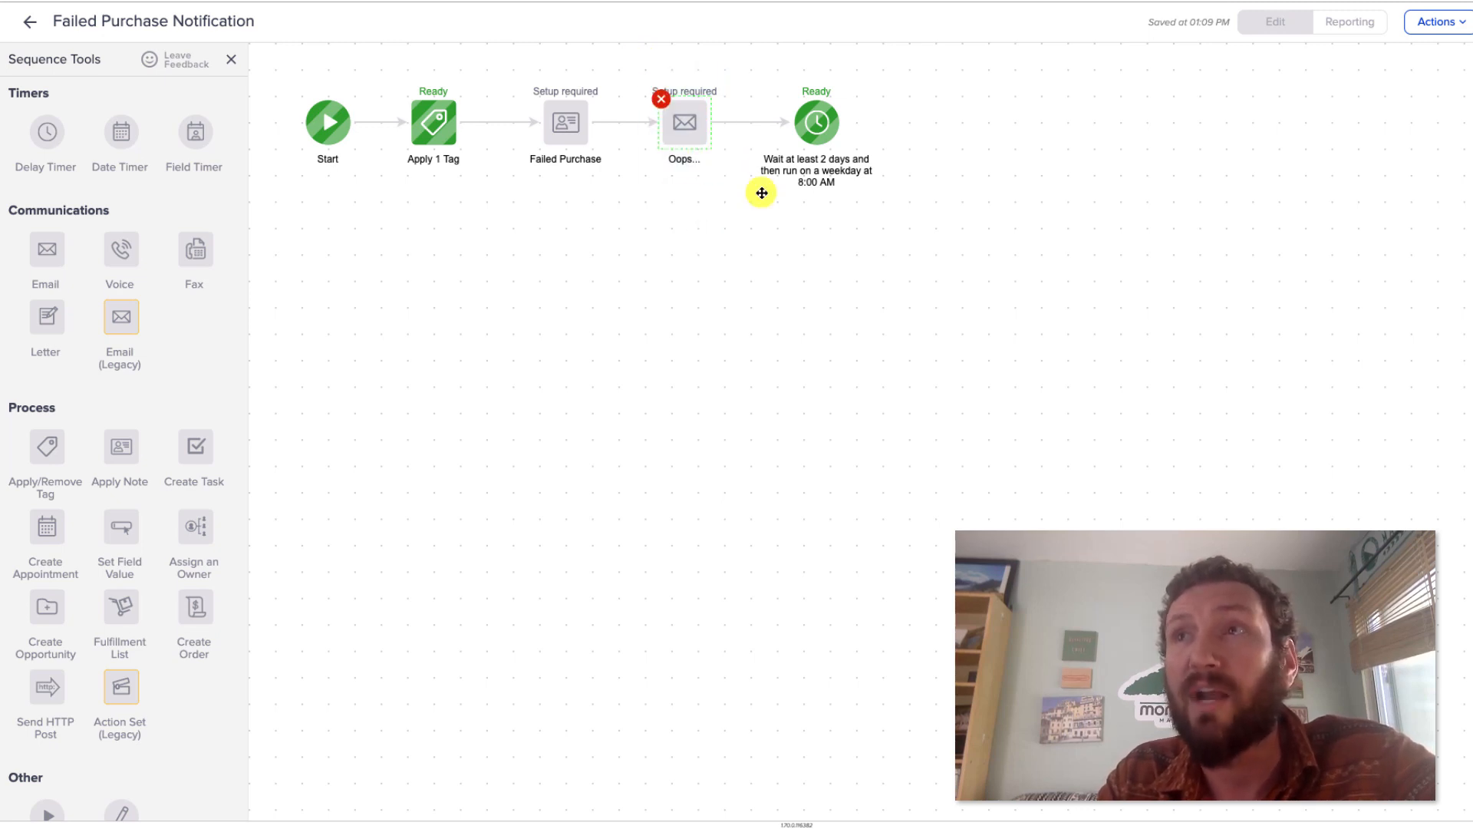
# - Set the delay timer to wait at least 4 hours and run on a weekday between 8:00 AM and 5:00 PM, and adjust its spacing
pyautogui.moveTo(813, 123); pyautogui.dragTo(798, 123)
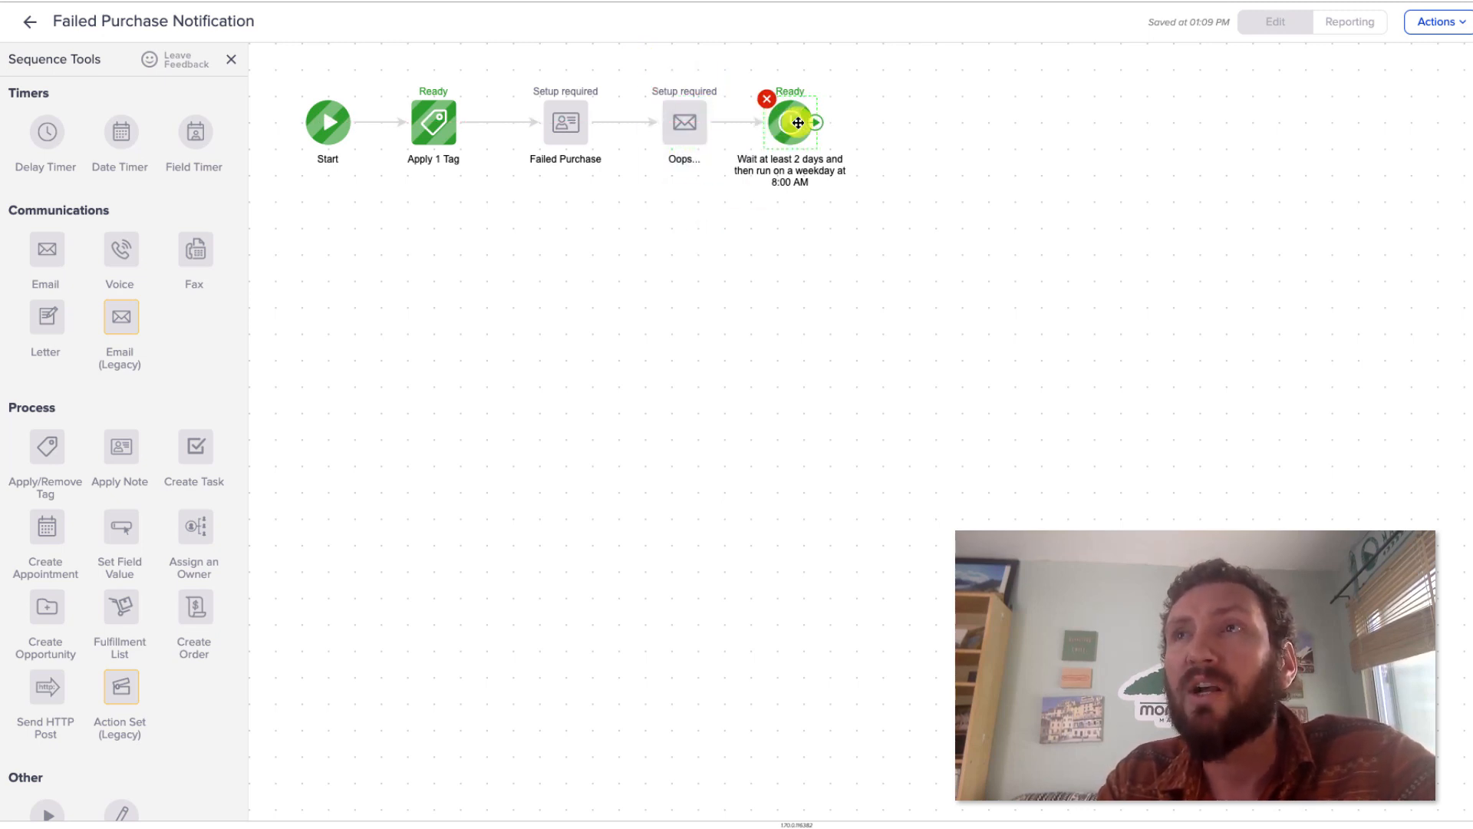
pyautogui.doubleClick(798, 123)
pyautogui.click(567, 389)
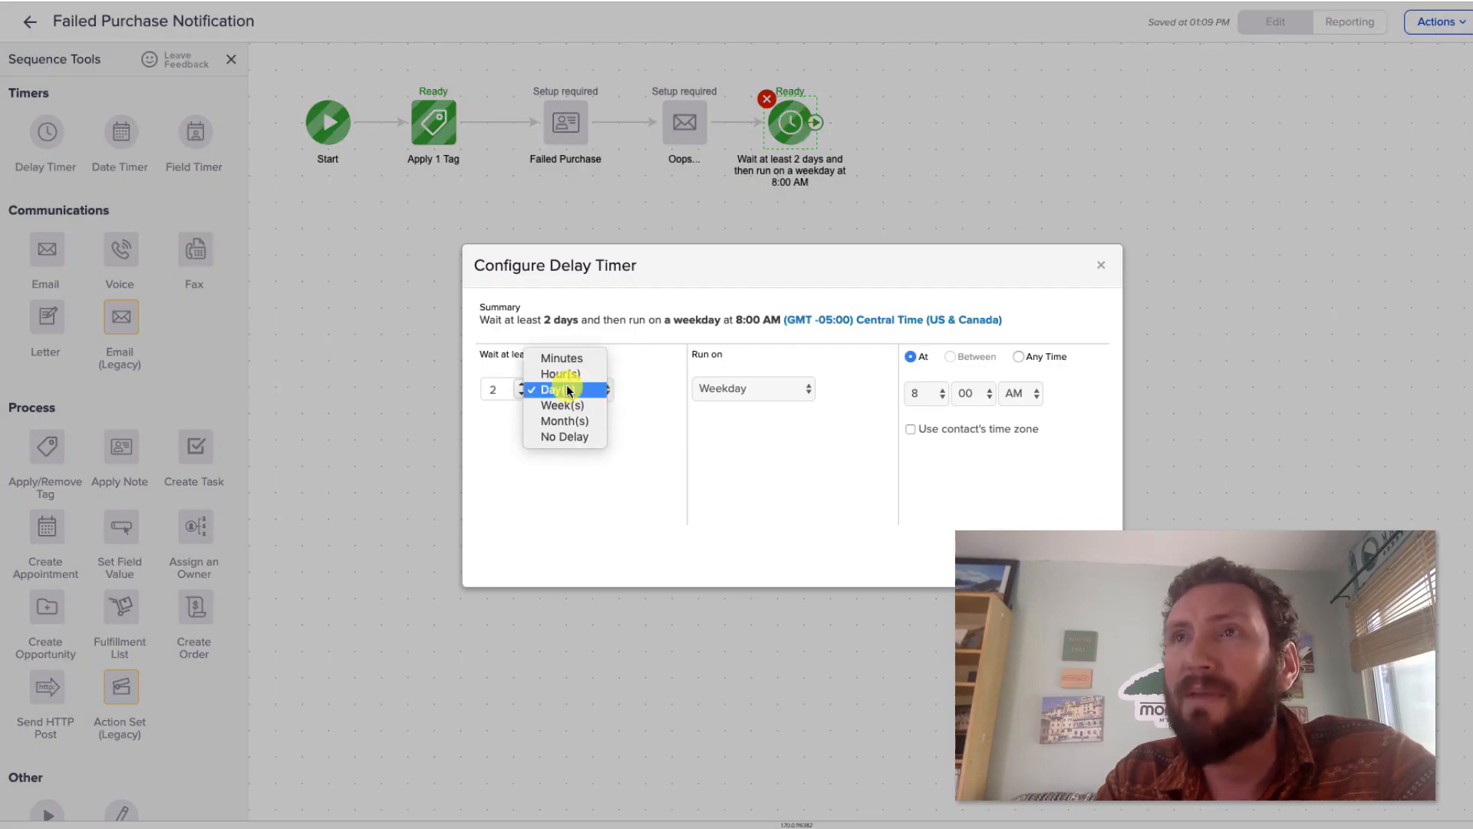
pyautogui.click(568, 375)
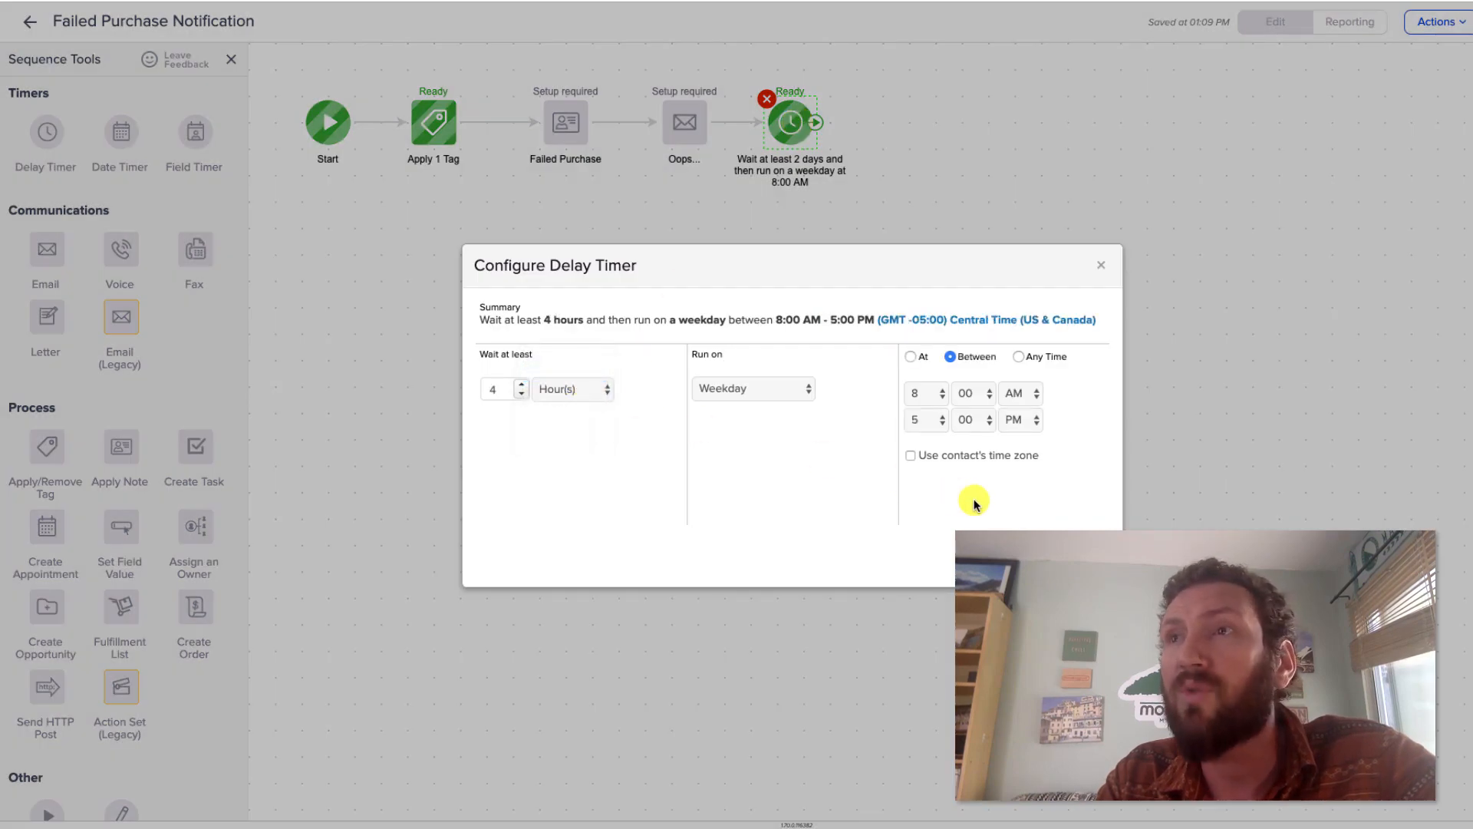
pyautogui.click(1084, 560)
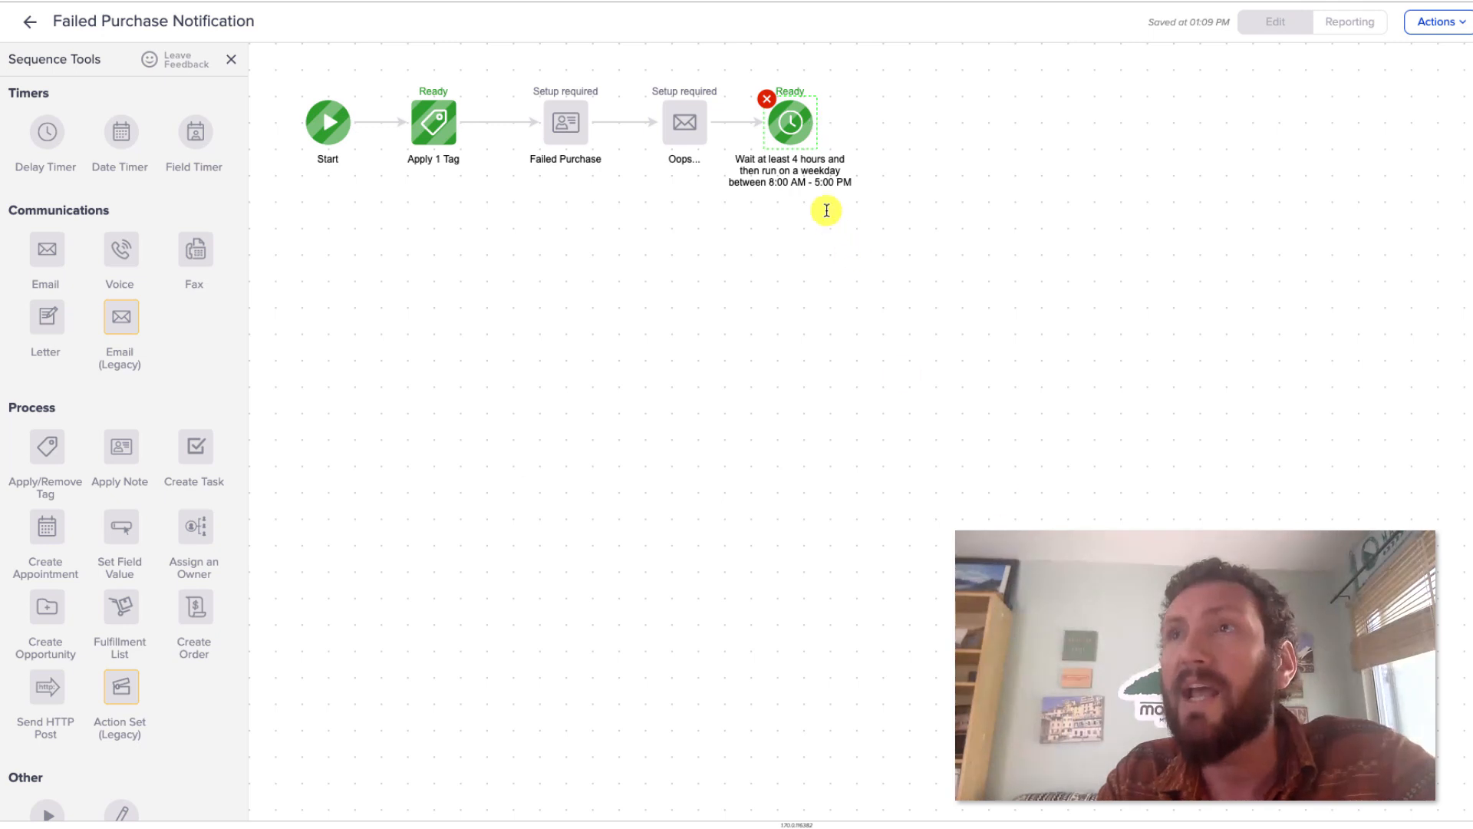
pyautogui.moveTo(796, 127); pyautogui.dragTo(822, 127)
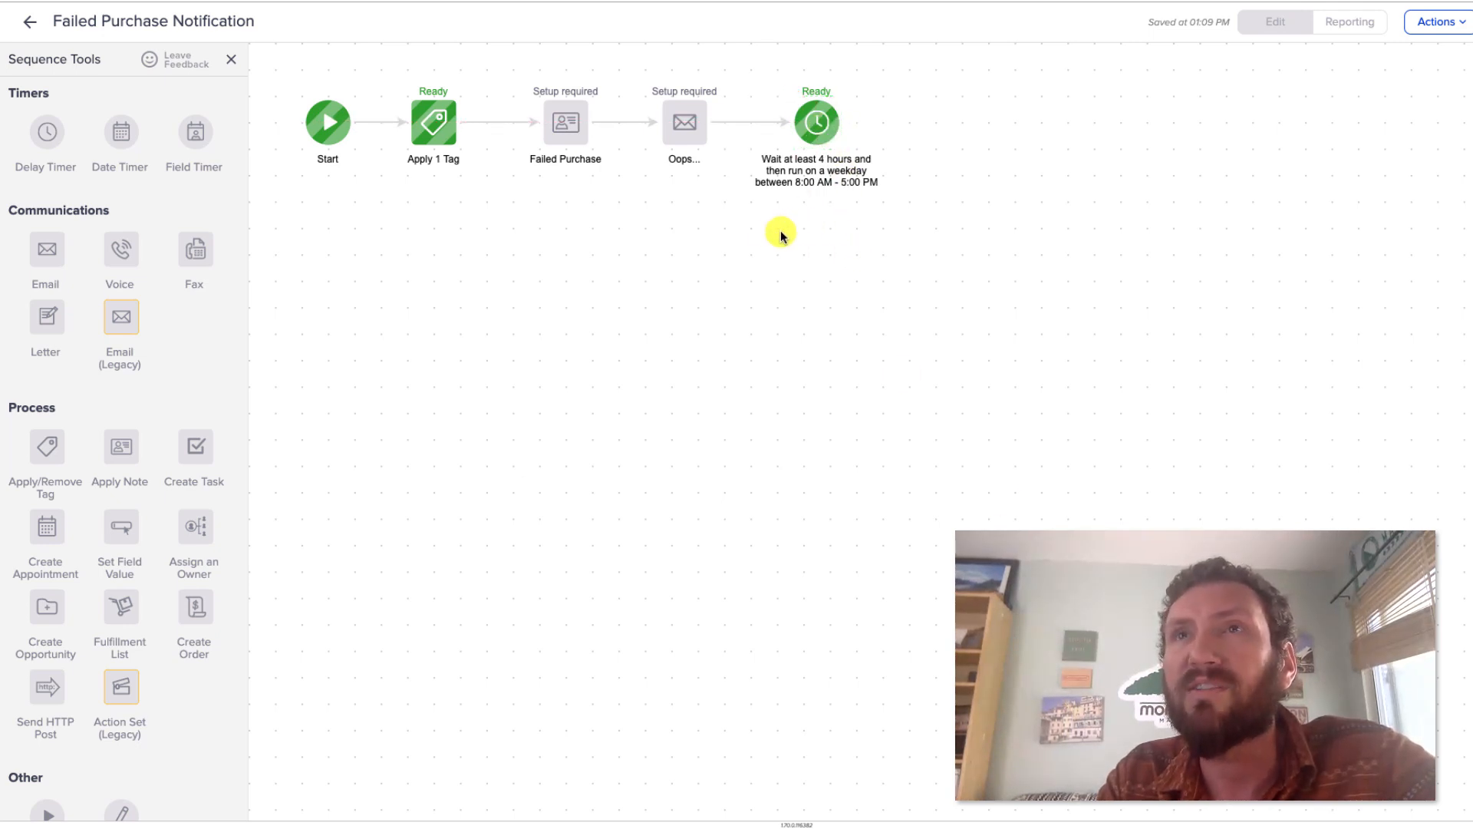
# - Duplicate the Oops... email, place the copy after the delay timer and connect the timer to it
pyautogui.rightClick(682, 126)
pyautogui.click(700, 135)
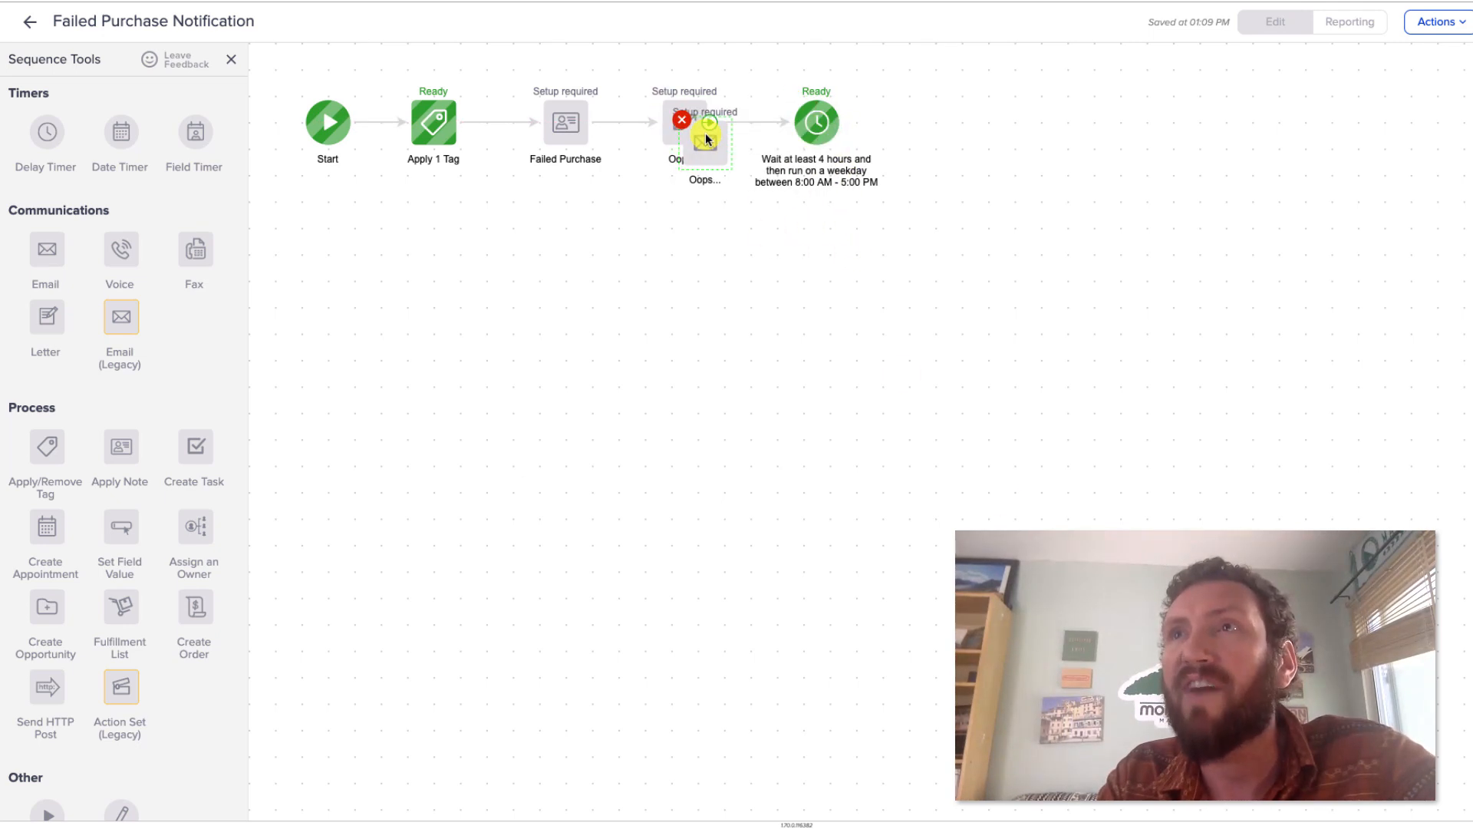
pyautogui.moveTo(704, 144); pyautogui.dragTo(935, 119)
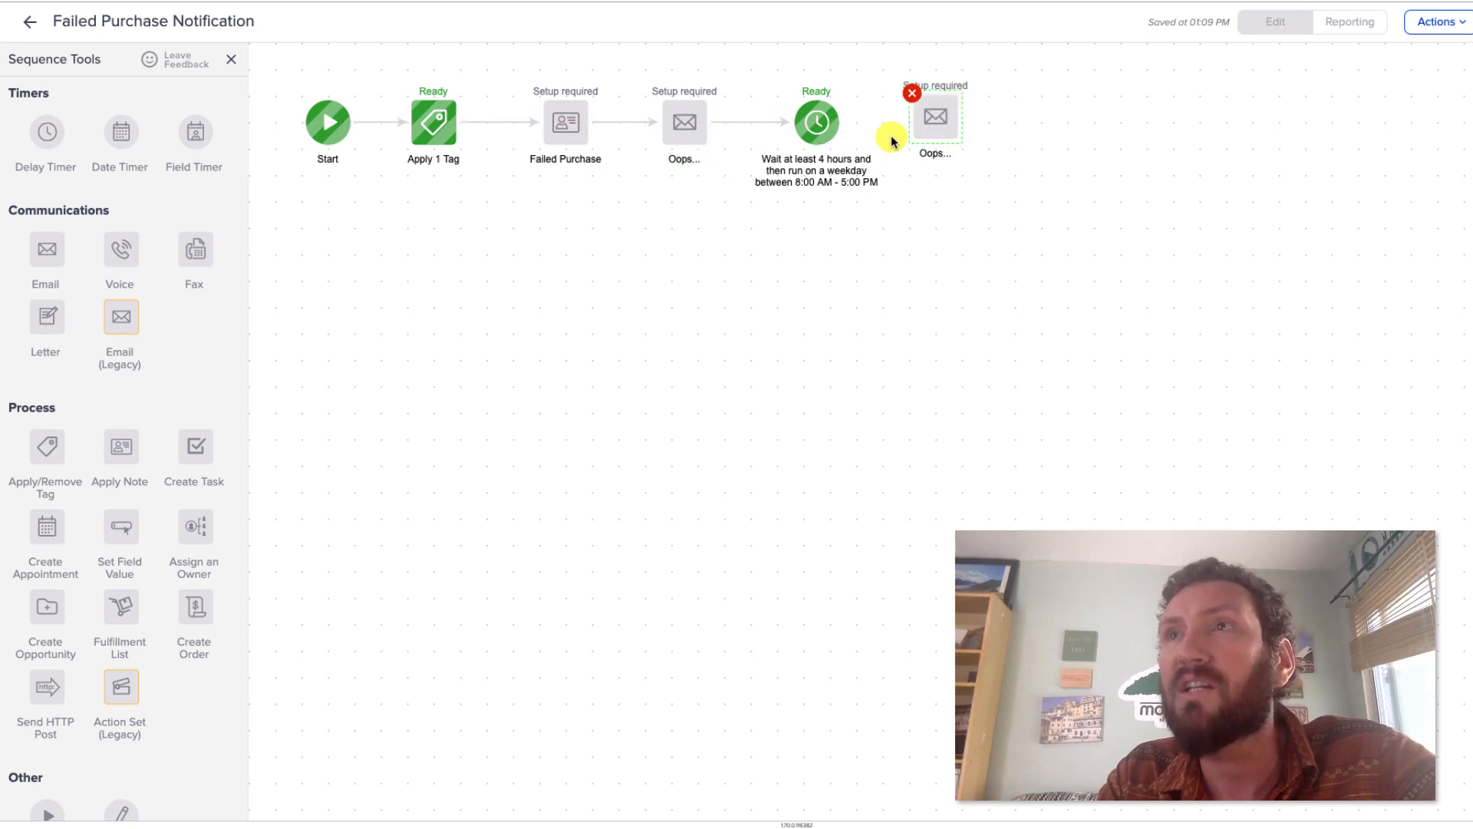
pyautogui.moveTo(847, 123); pyautogui.dragTo(946, 128)
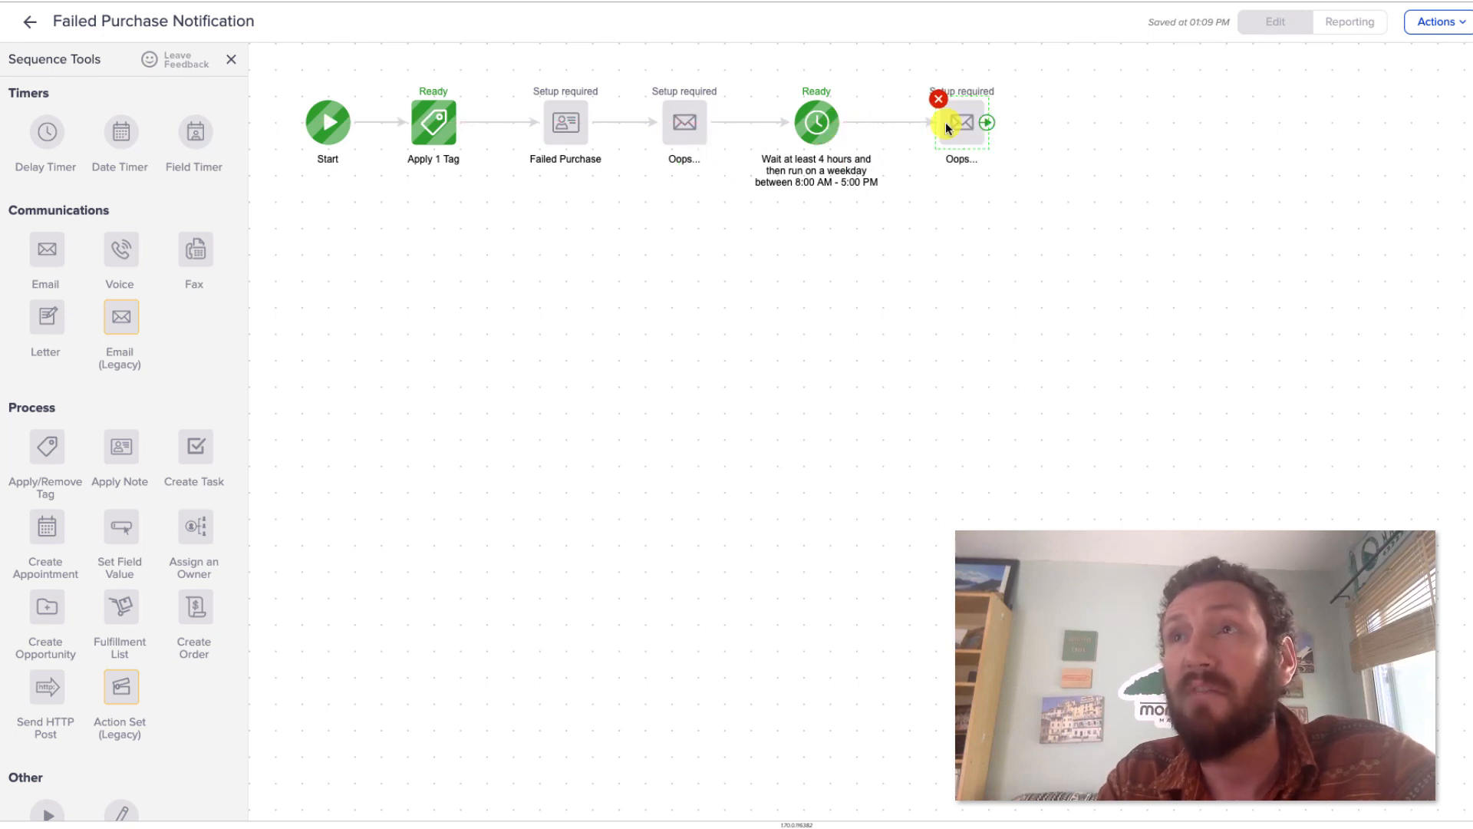
# - Rename the copied email as "Oops...2" and move it slightly closer to the delay timer
pyautogui.doubleClick(962, 163)
pyautogui.write('2')
pyautogui.click(964, 287)
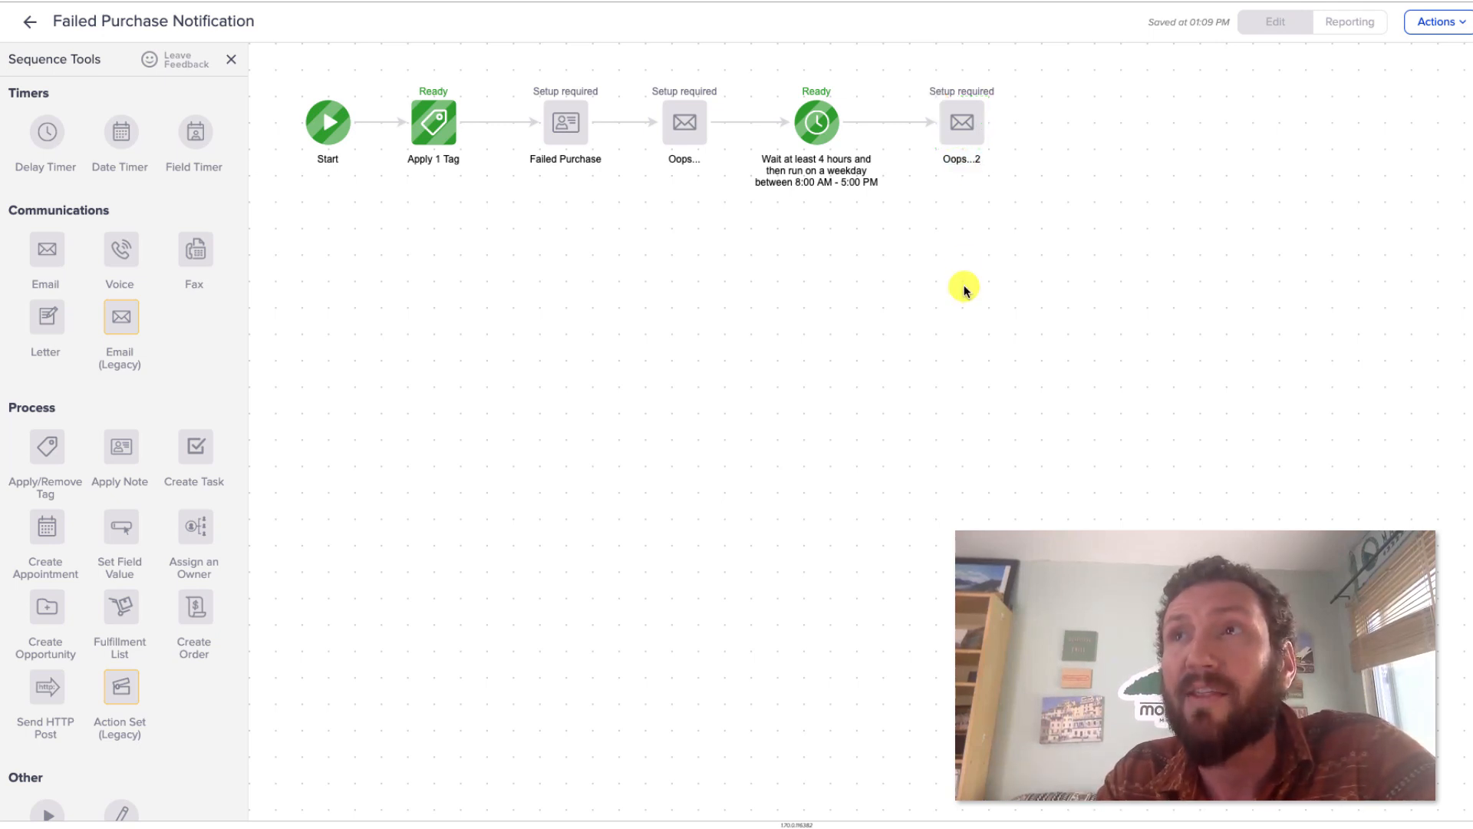
pyautogui.moveTo(977, 138); pyautogui.dragTo(955, 137)
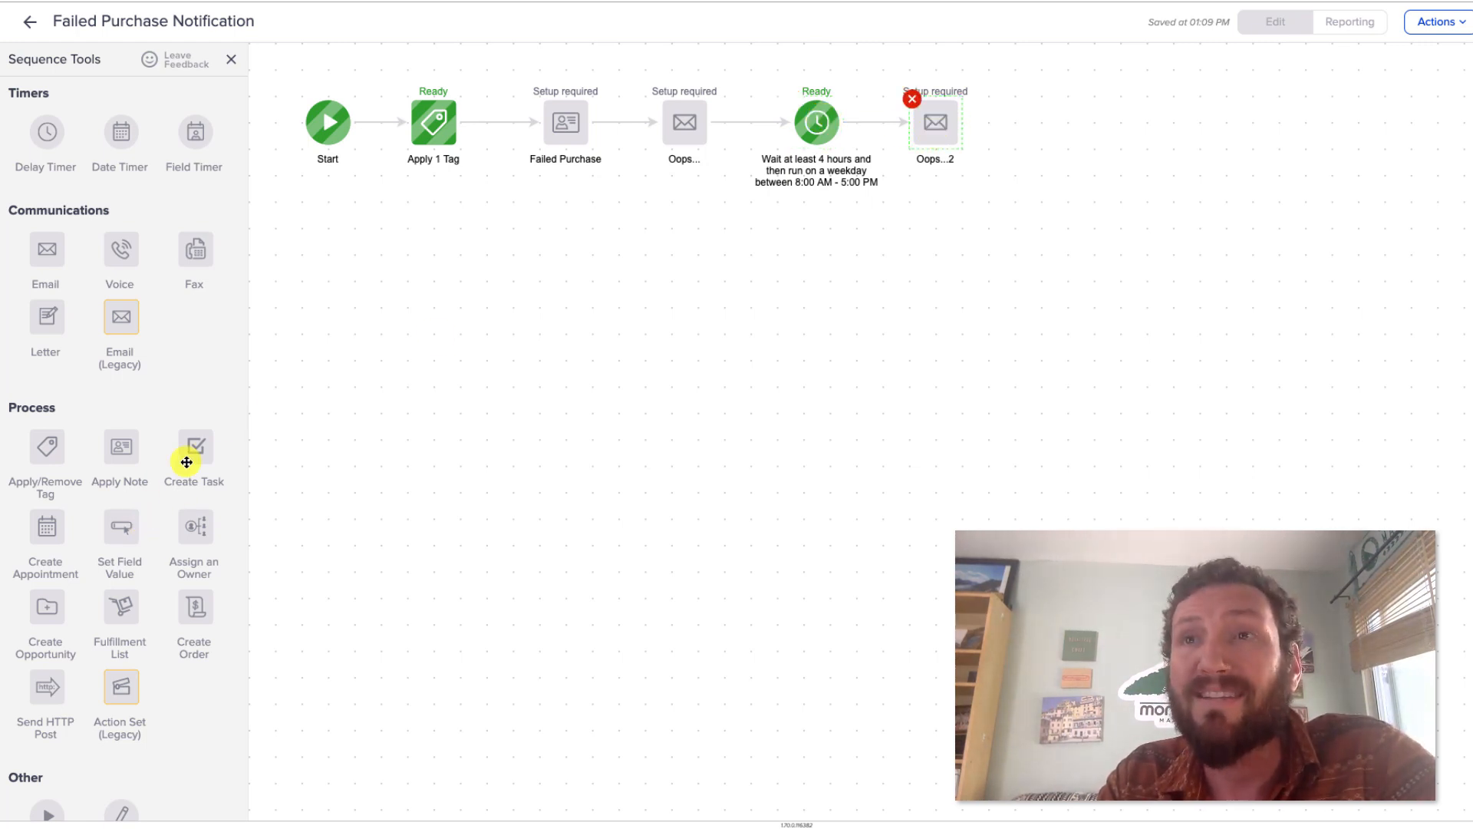
# - Try out a Create Task step after the Oops...2 email and remove it again
pyautogui.moveTo(192, 453); pyautogui.dragTo(1028, 122)
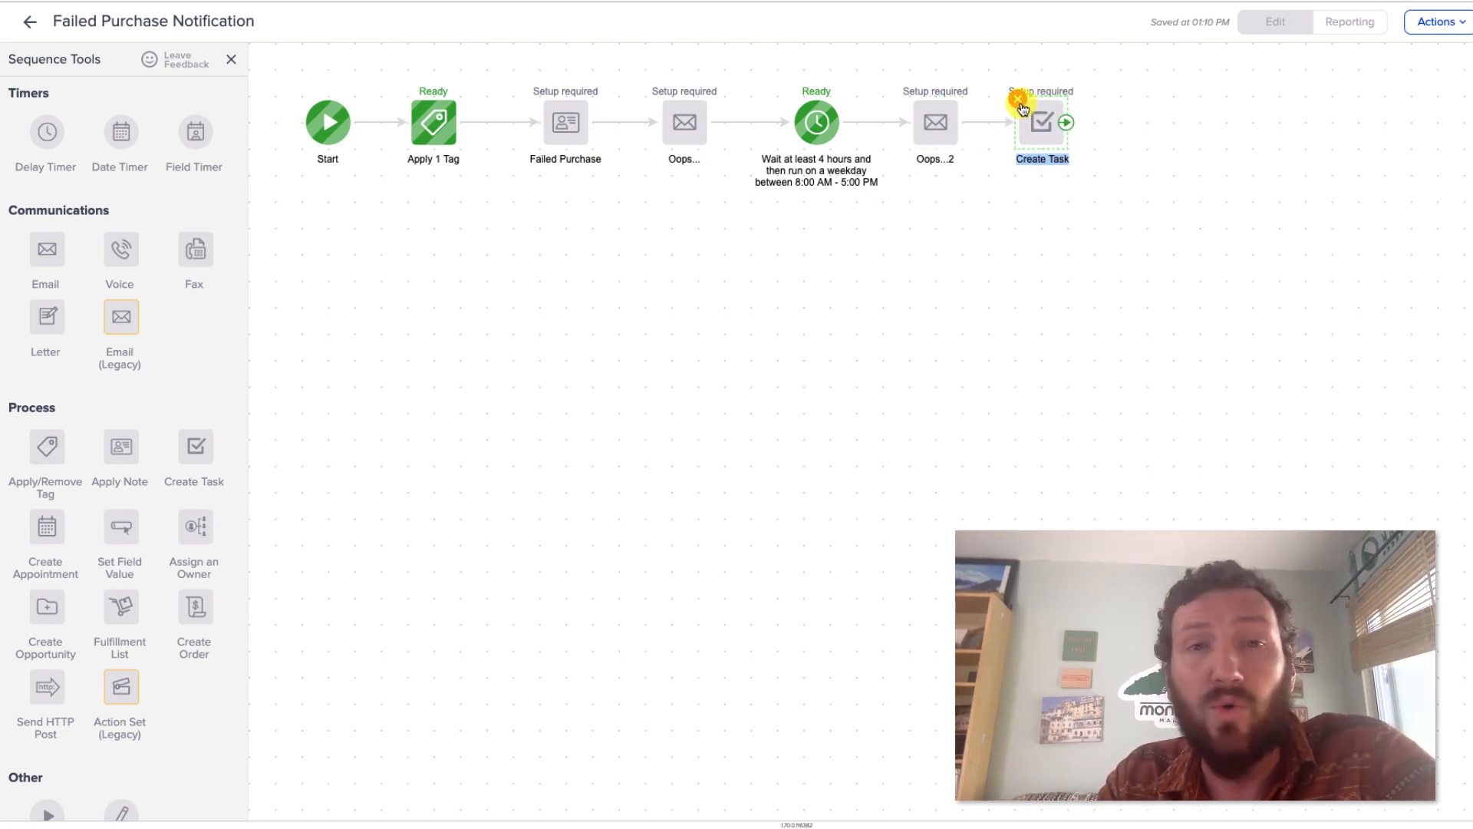
pyautogui.click(1019, 100)
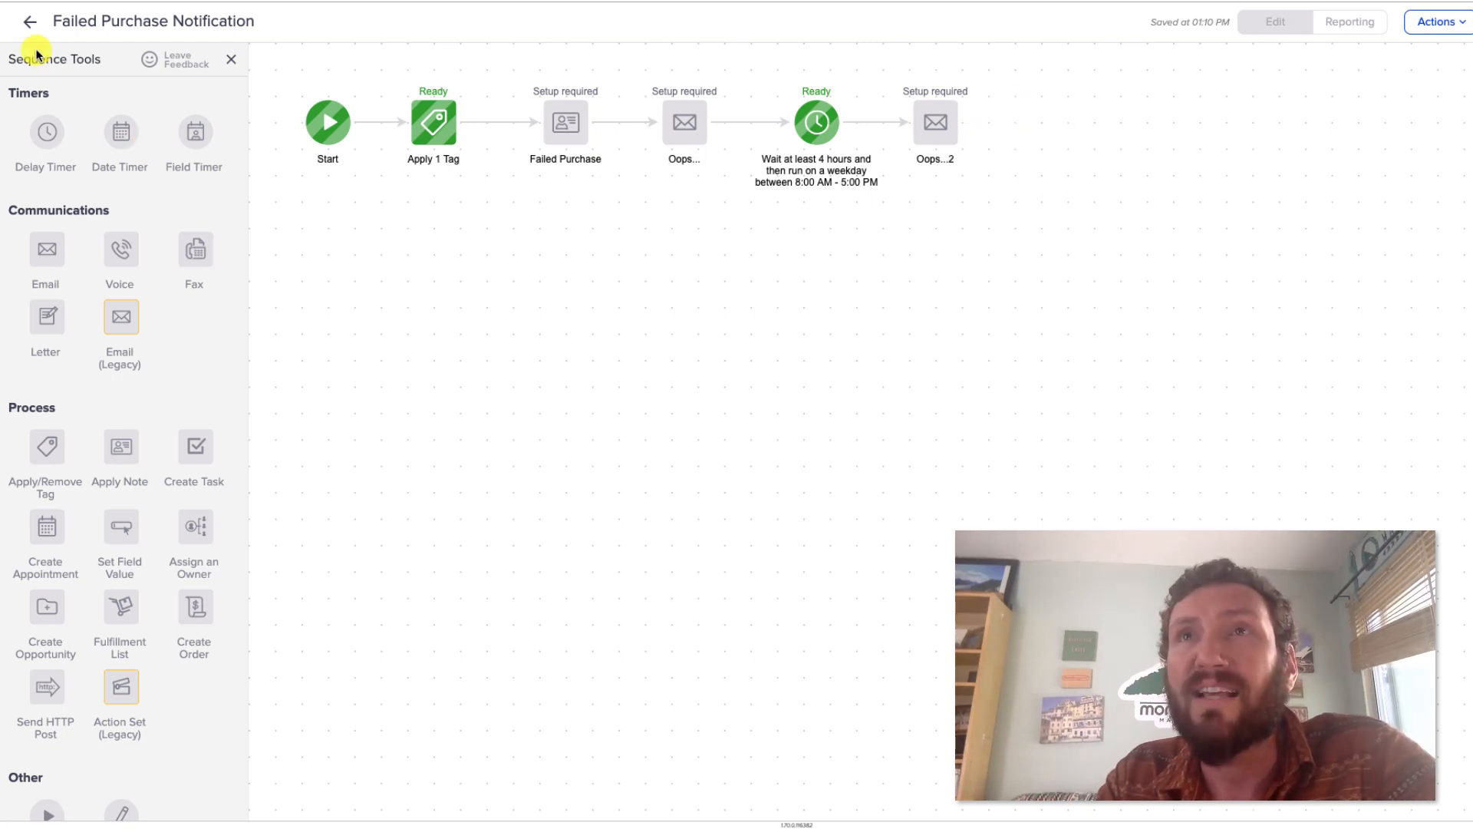
# - Return to the campaign and add a Product purchased goal connected after the Failed Purchase Notification sequence
pyautogui.click(29, 22)
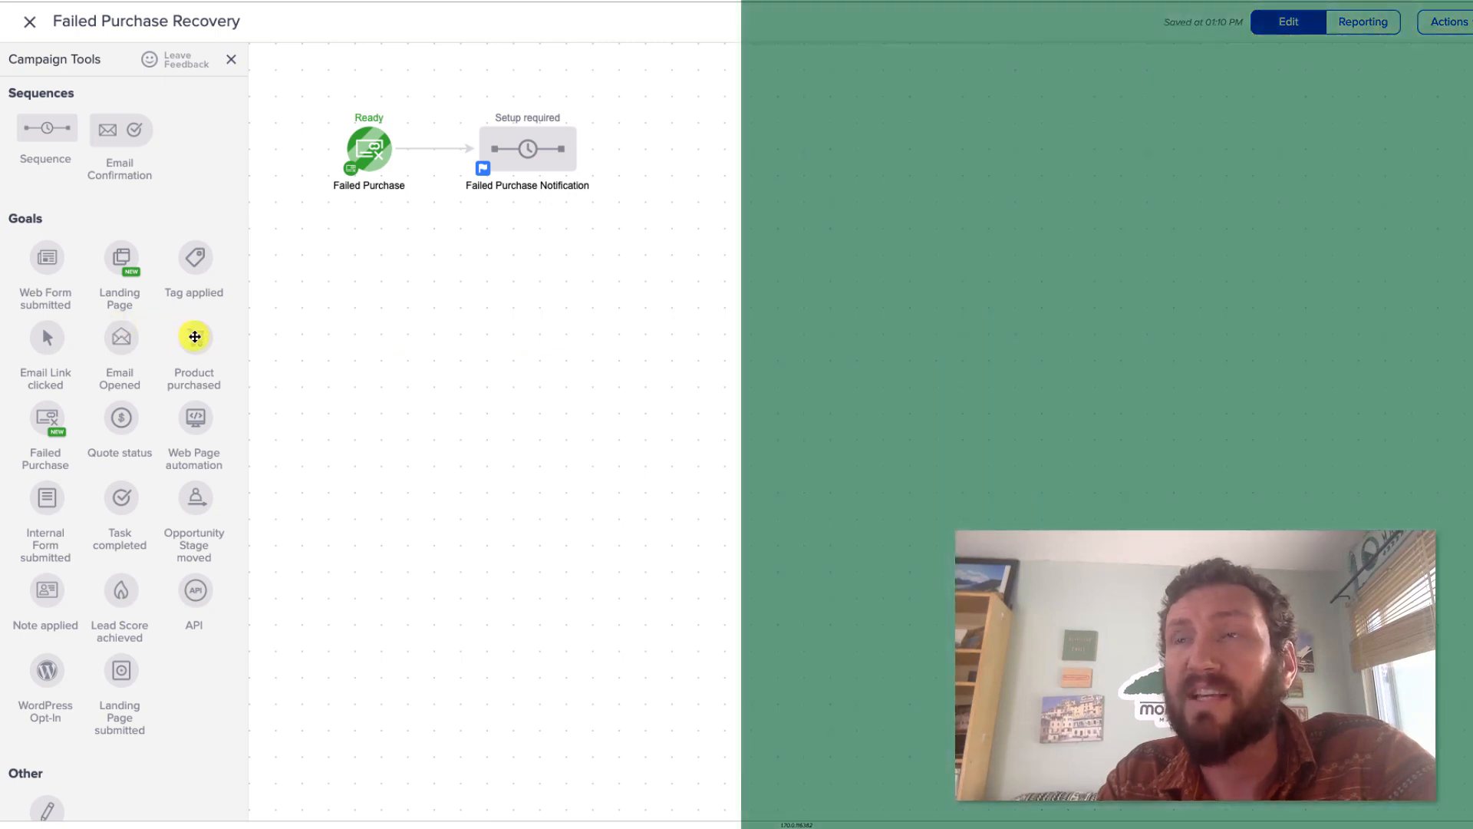
pyautogui.moveTo(195, 337); pyautogui.dragTo(665, 145)
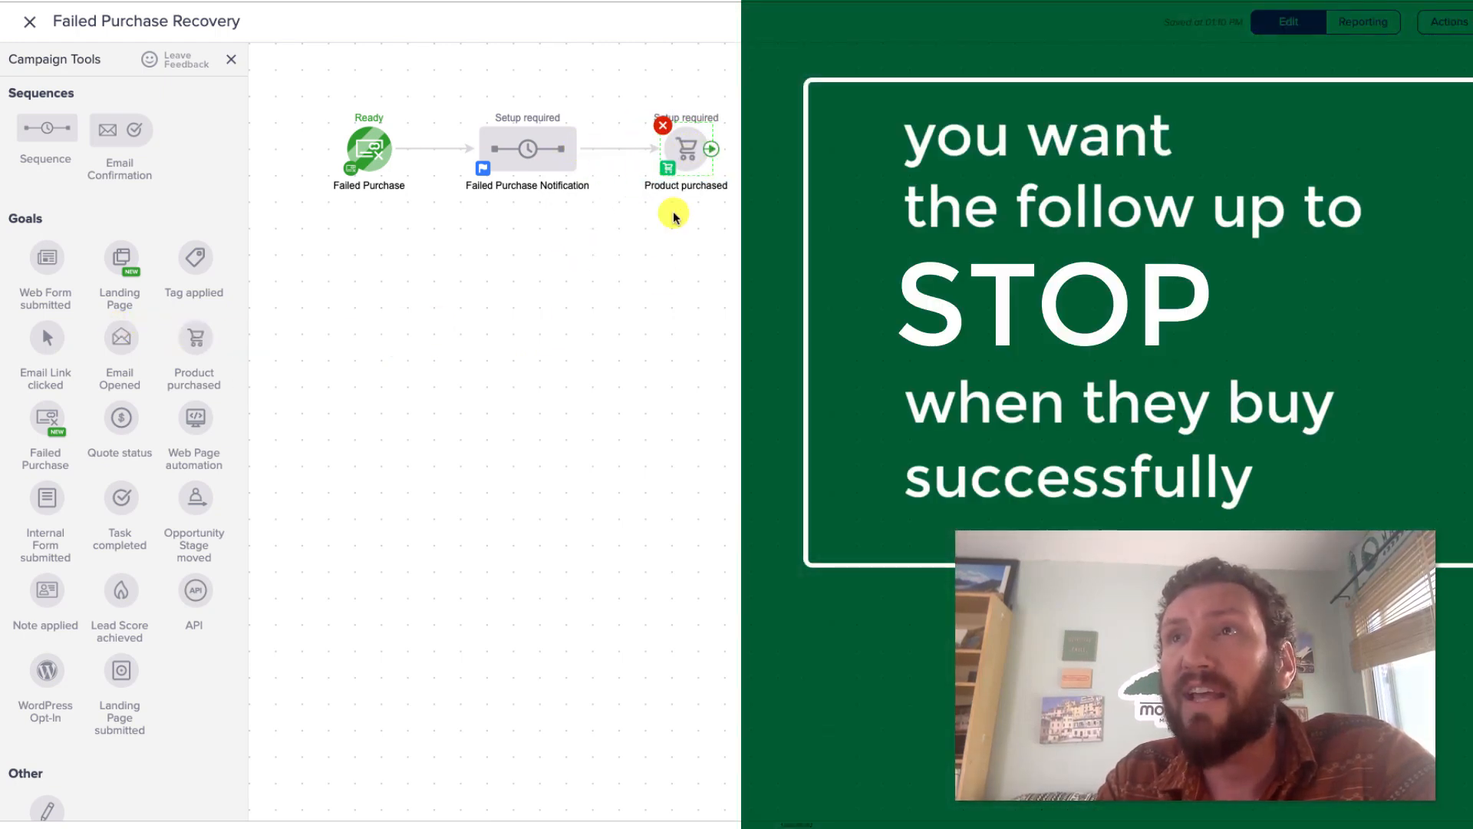
# - Rename the Product purchased goal as "XYZ purchased"
pyautogui.doubleClick(711, 186)
pyautogui.press('Left')
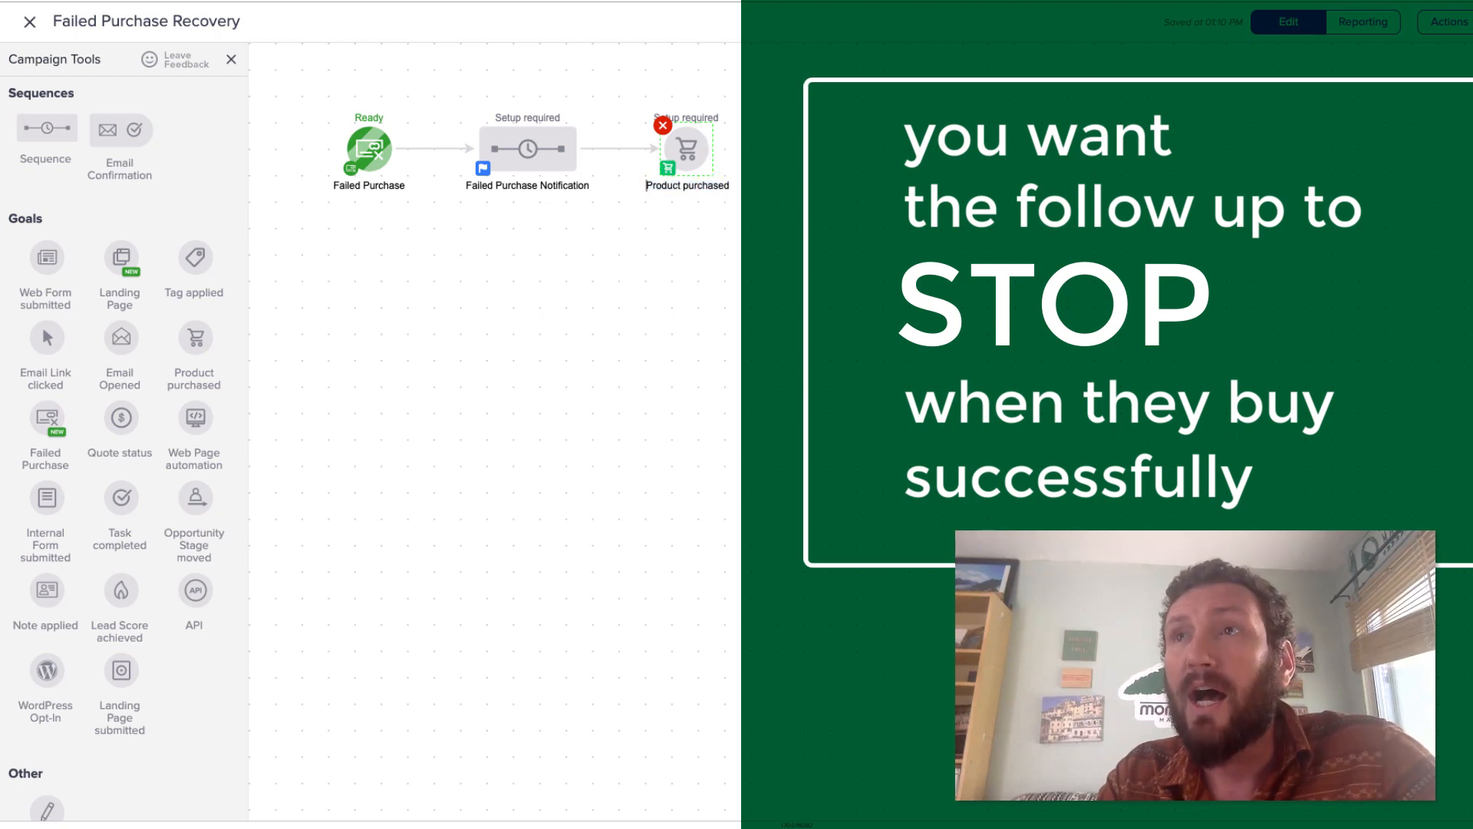
pyautogui.hotkey('alt', 'shift', 'Right')
pyautogui.write('XYZ')
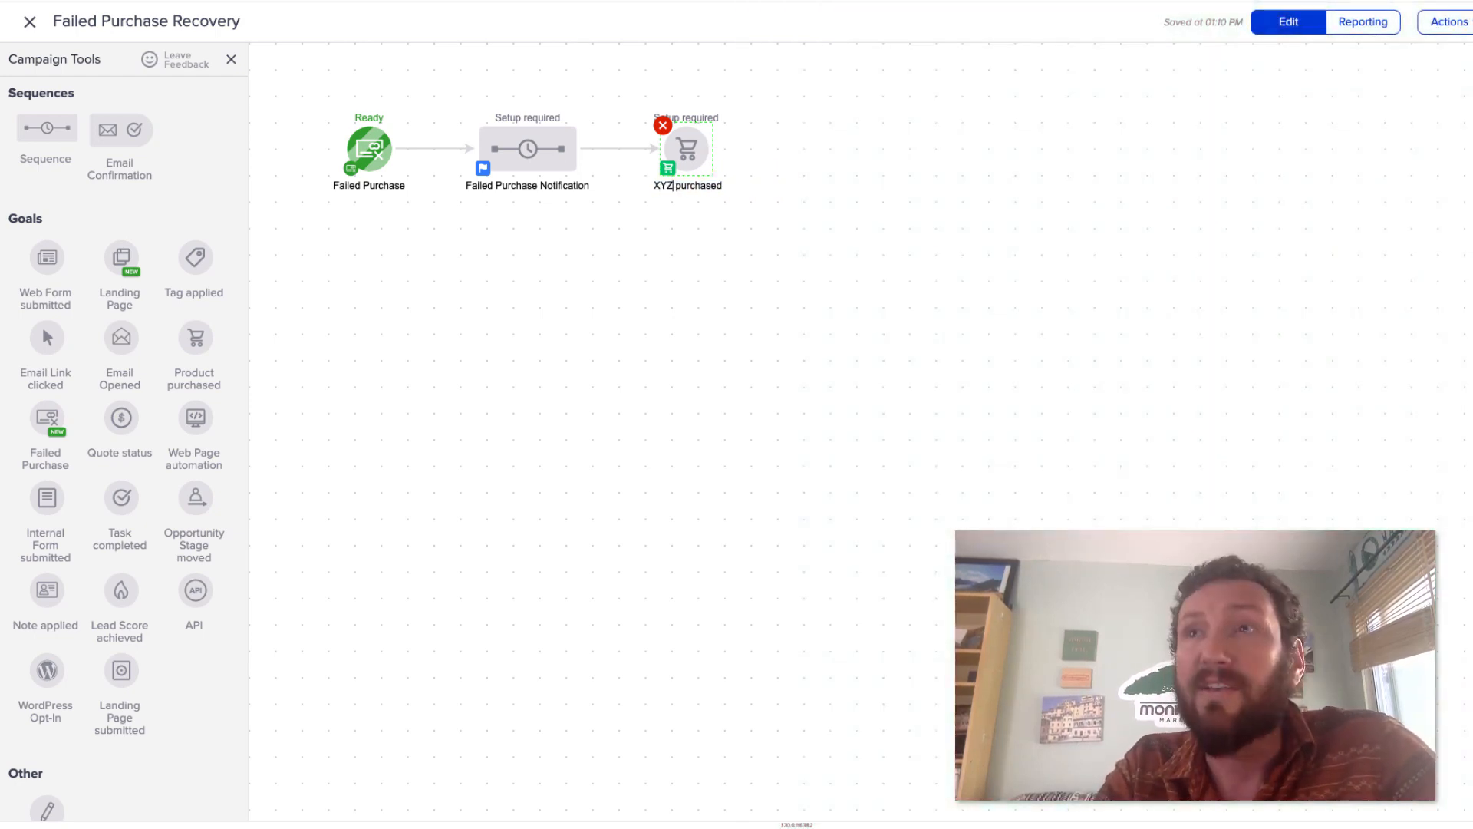
pyautogui.click(715, 228)
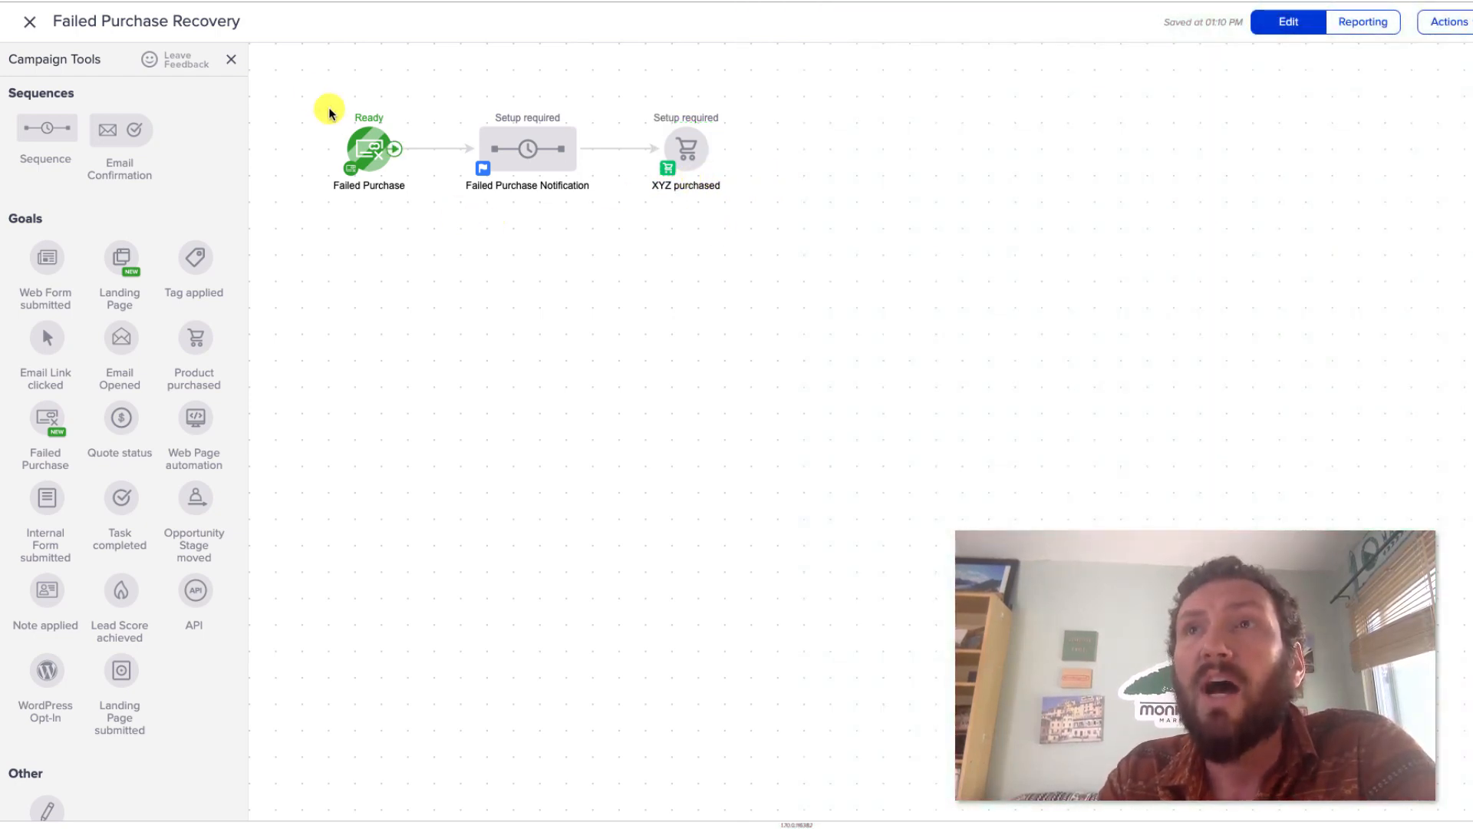
# - In the Failed Purchase Notification sequence, add a delay timer after Oops...2 waiting at least 3 days and running on a weekday at 8:00 AM
pyautogui.moveTo(284, 78); pyautogui.dragTo(445, 235)
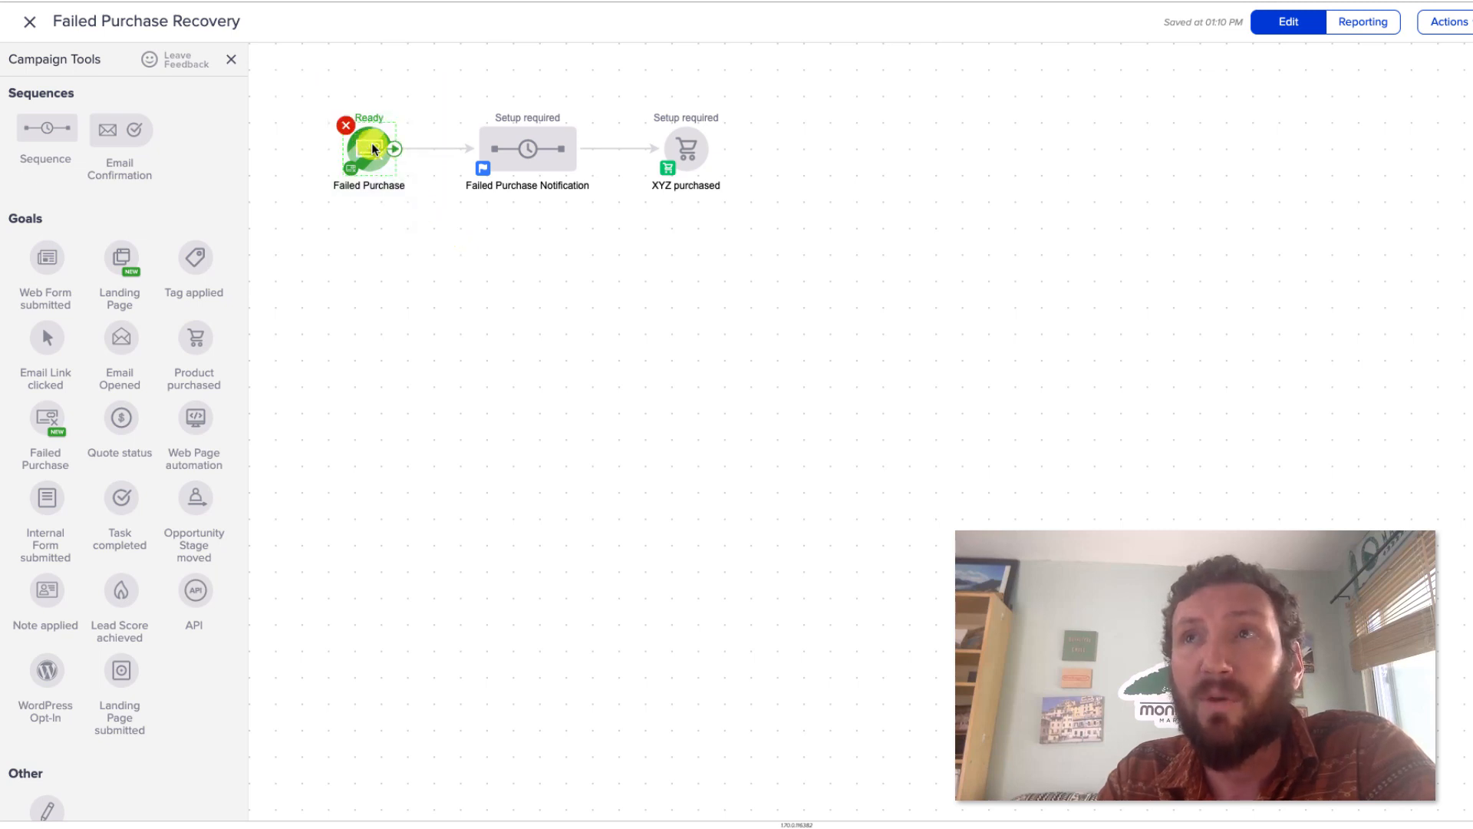
pyautogui.click(512, 152)
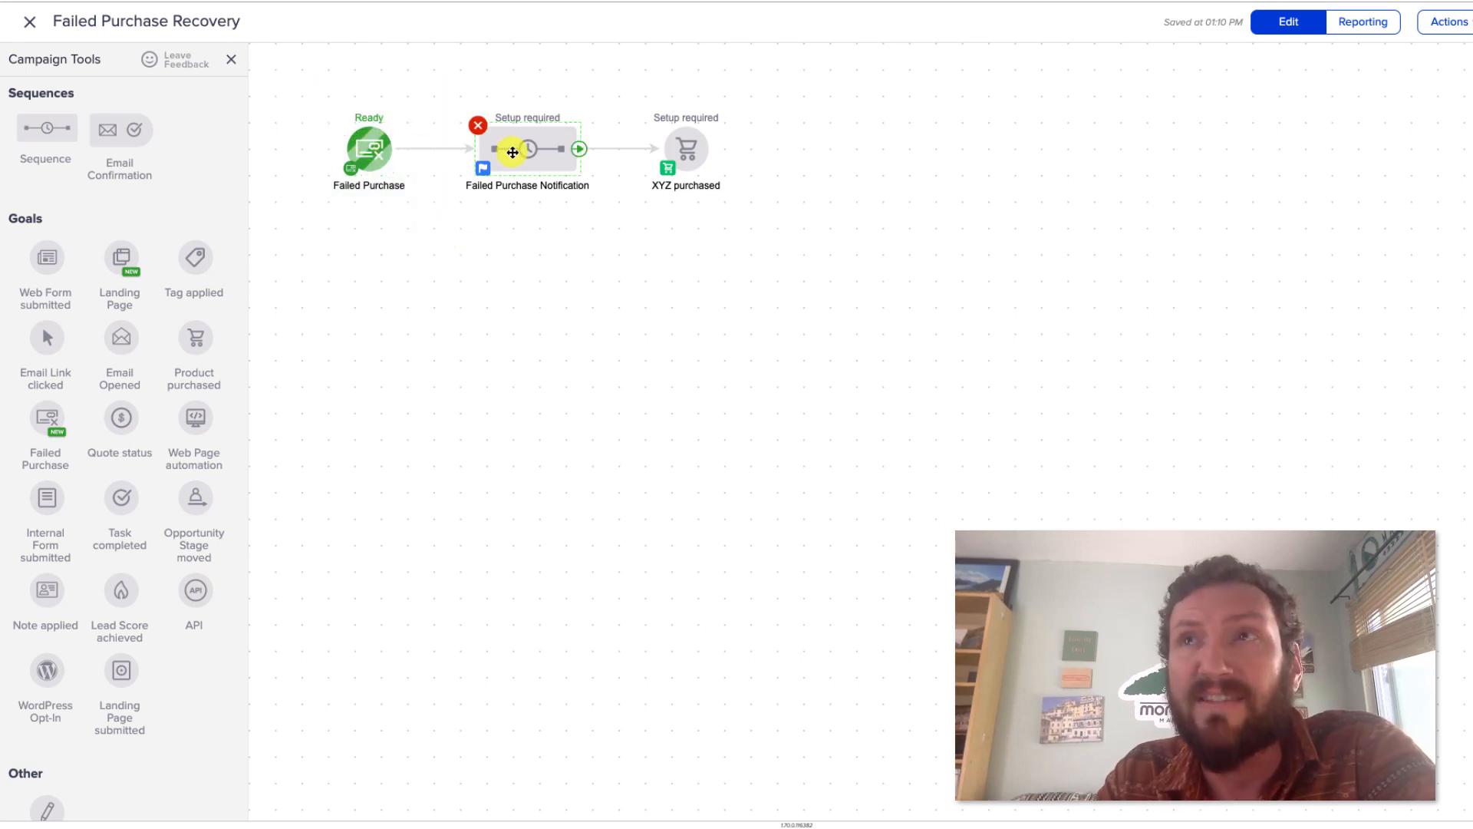
pyautogui.doubleClick(512, 152)
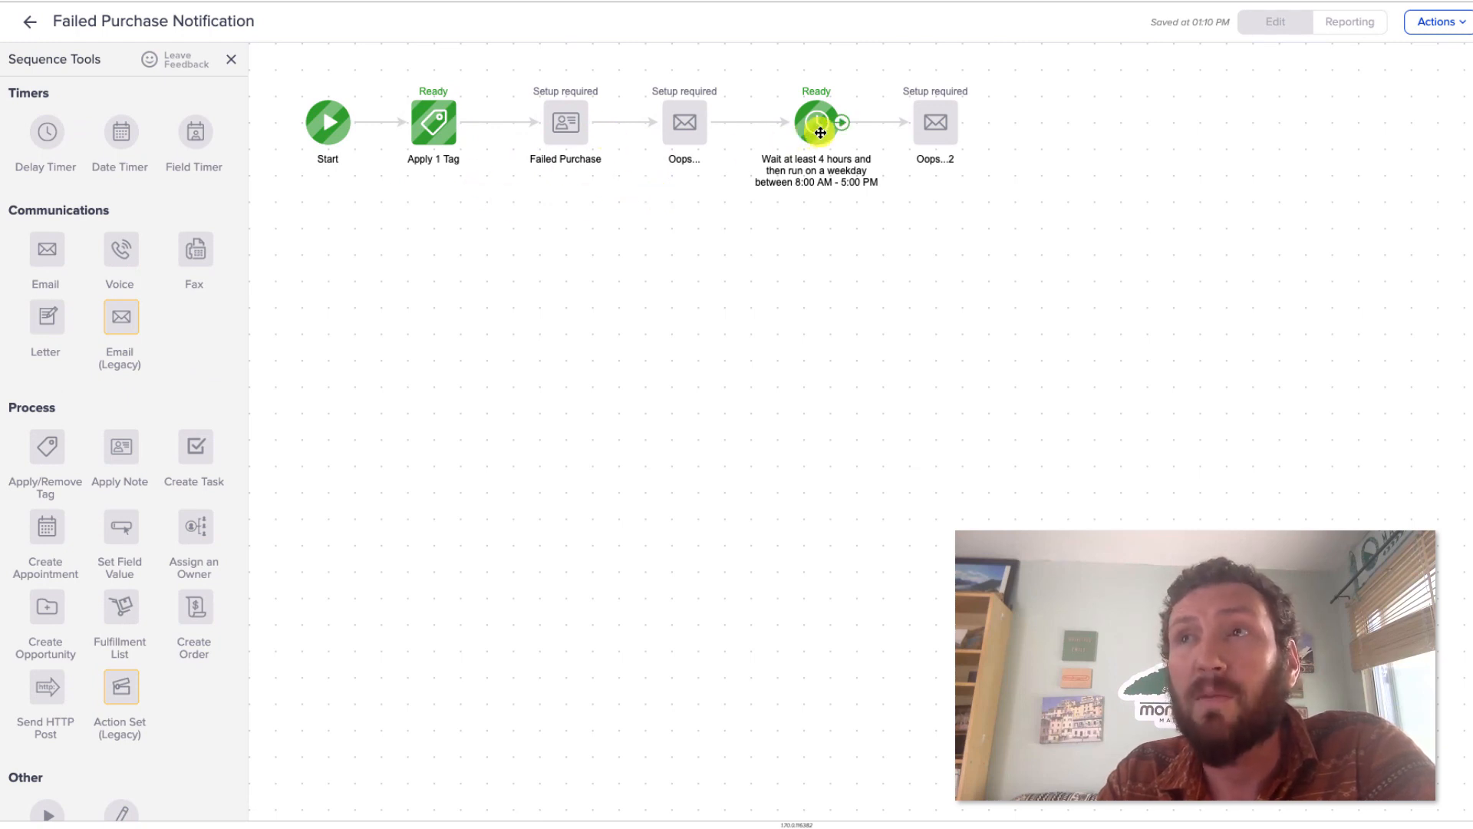
pyautogui.moveTo(54, 154); pyautogui.dragTo(1048, 102)
pyautogui.doubleClick(1051, 111)
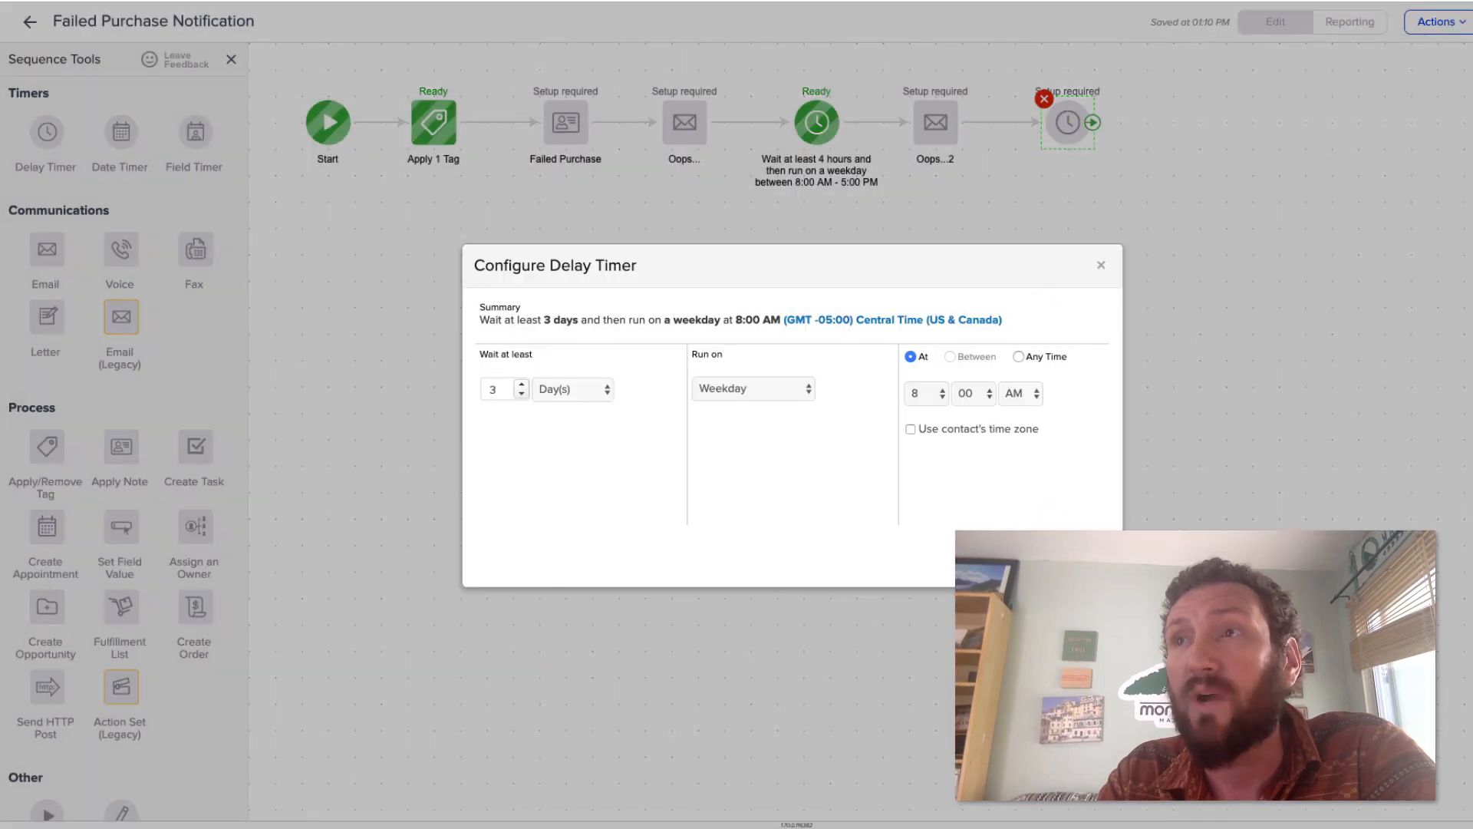
pyautogui.click(1083, 557)
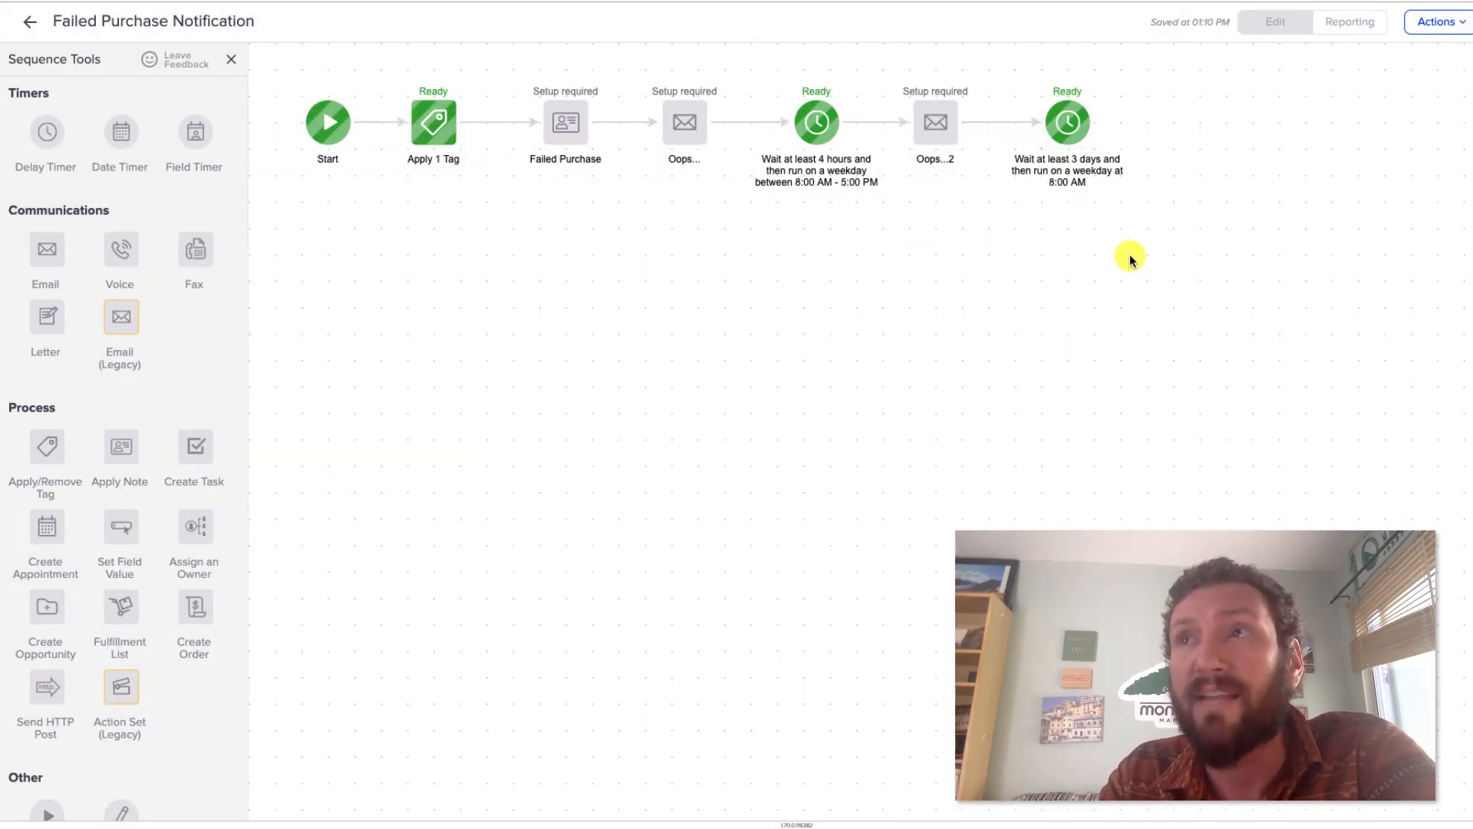
pyautogui.click(29, 21)
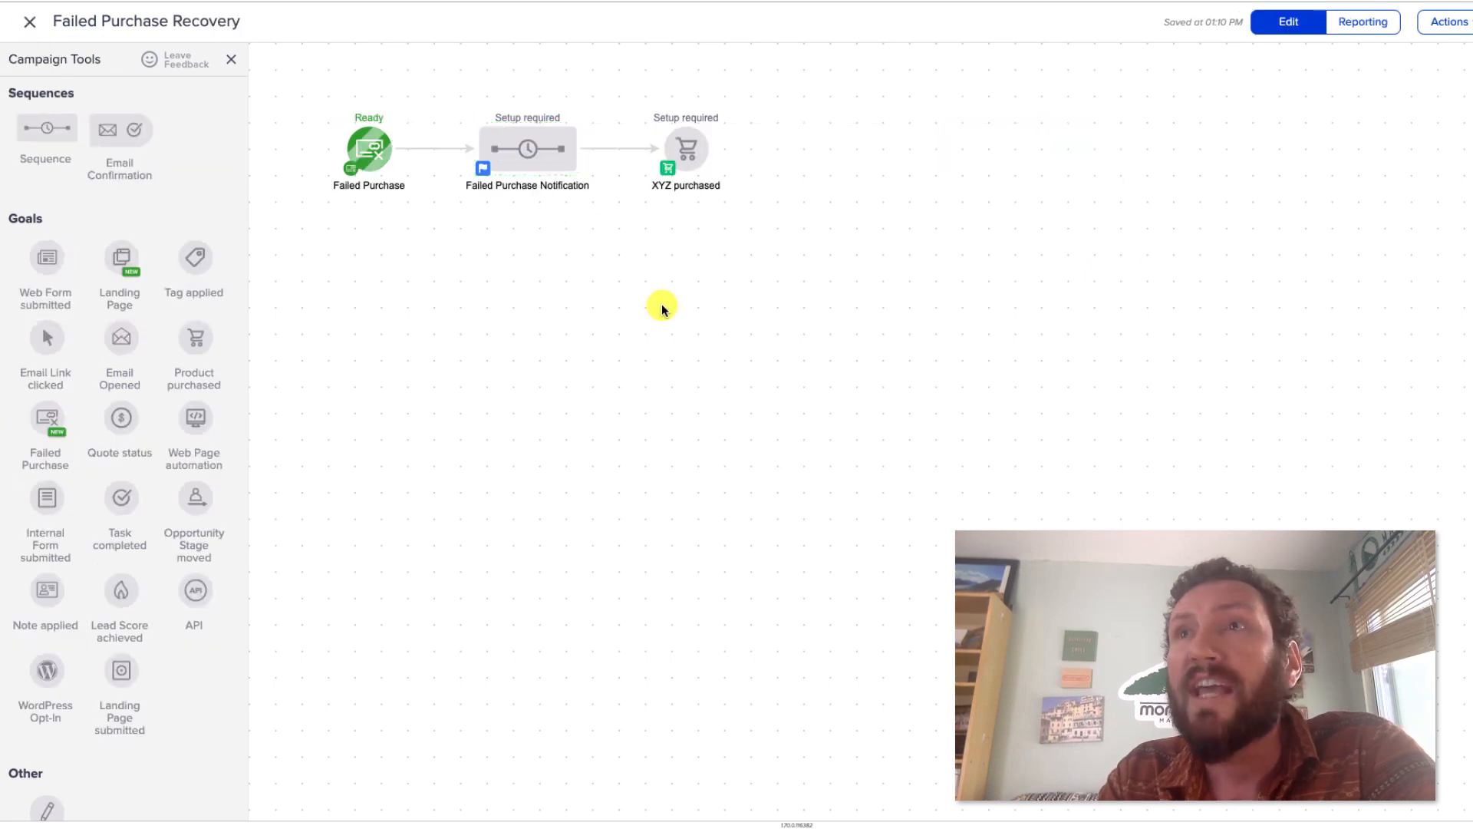
pyautogui.moveTo(773, 205); pyautogui.dragTo(627, 91)
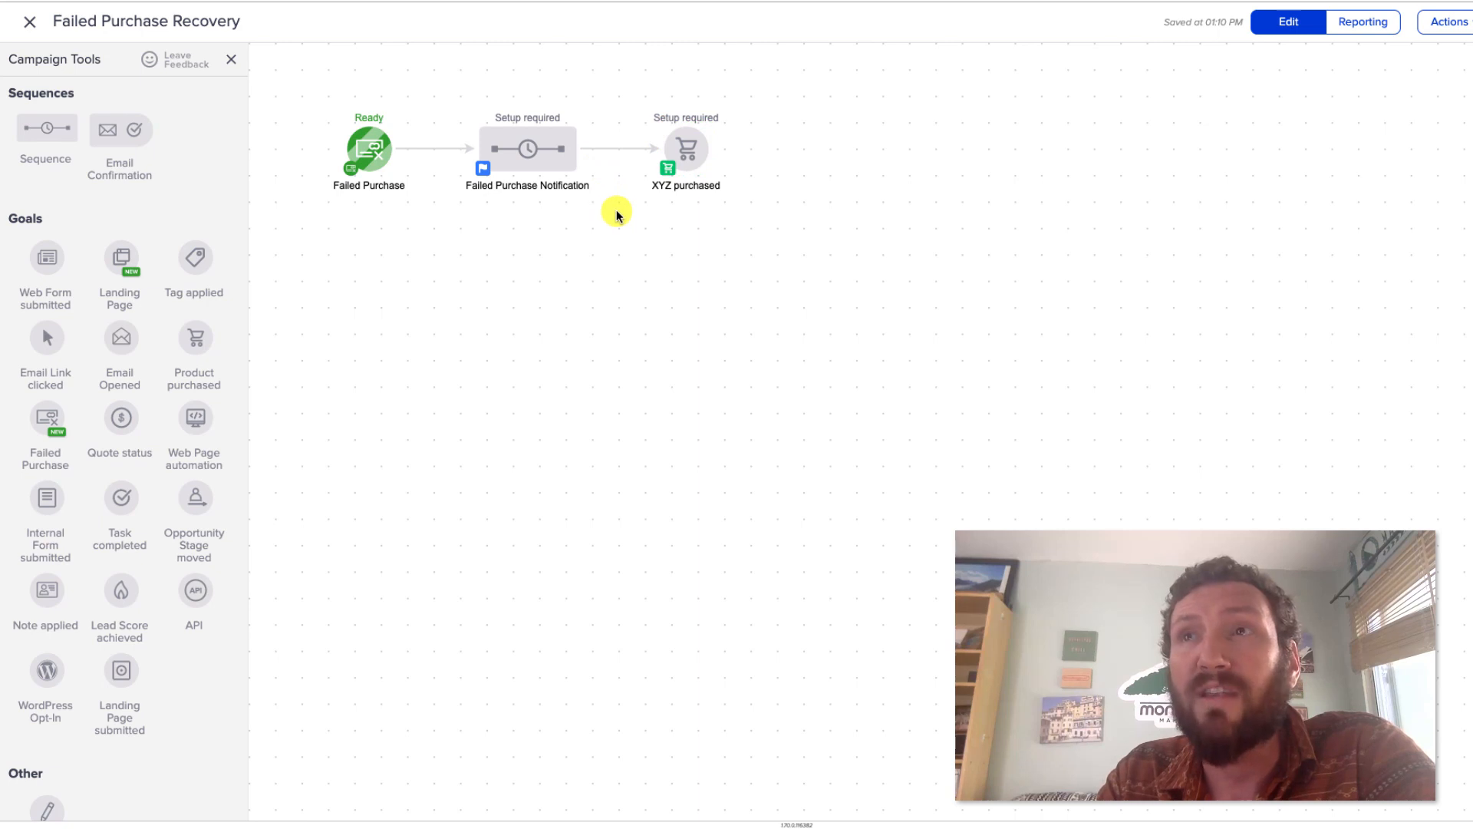
pyautogui.moveTo(617, 212); pyautogui.dragTo(442, 94)
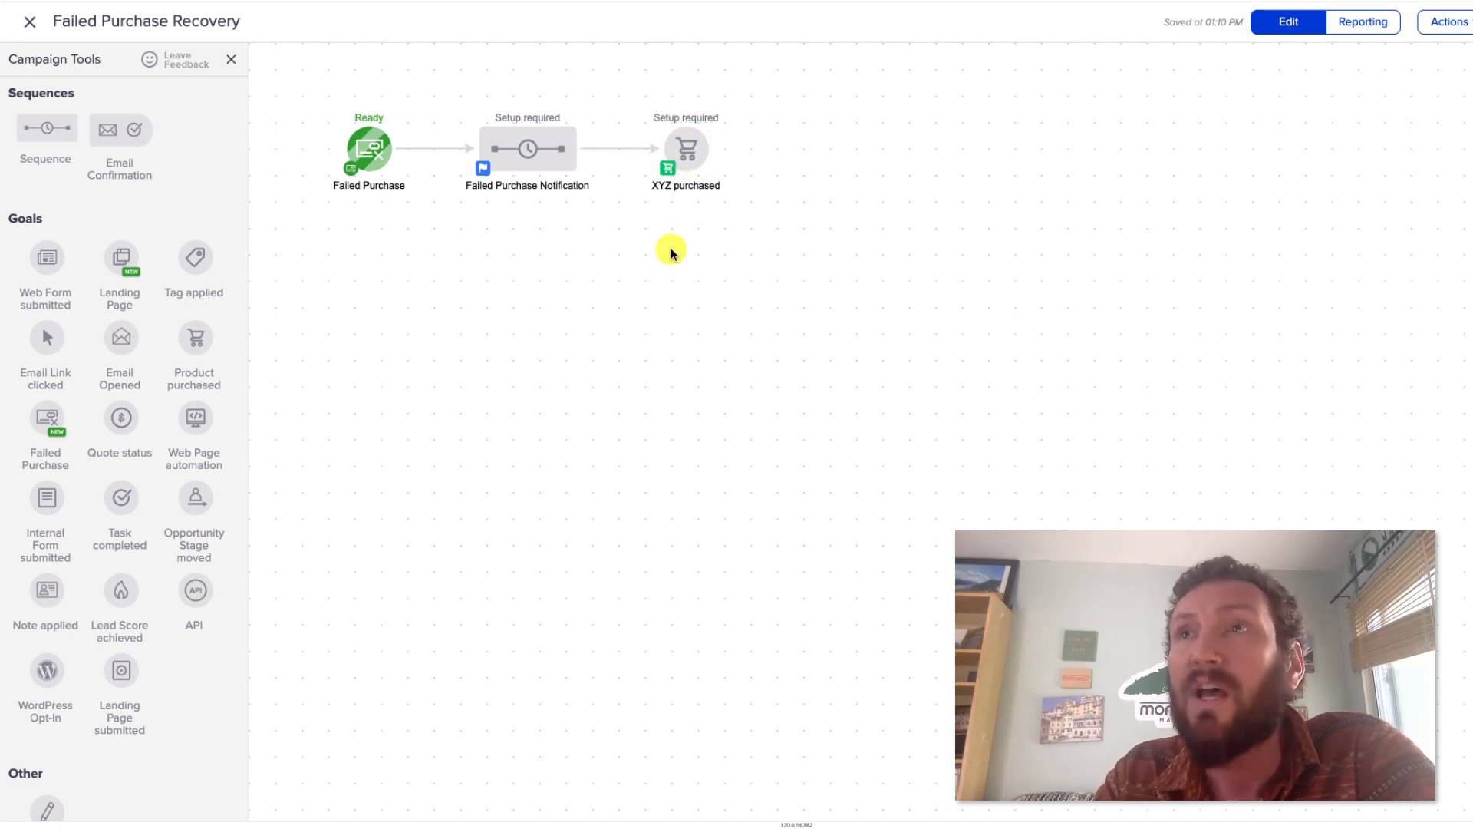
# - Move the Failed Purchase Notification sequence and XYZ purchased goal together farther away from the Failed Purchase goal
pyautogui.moveTo(784, 224); pyautogui.dragTo(434, 89)
pyautogui.moveTo(526, 145); pyautogui.dragTo(646, 151)
pyautogui.click(635, 242)
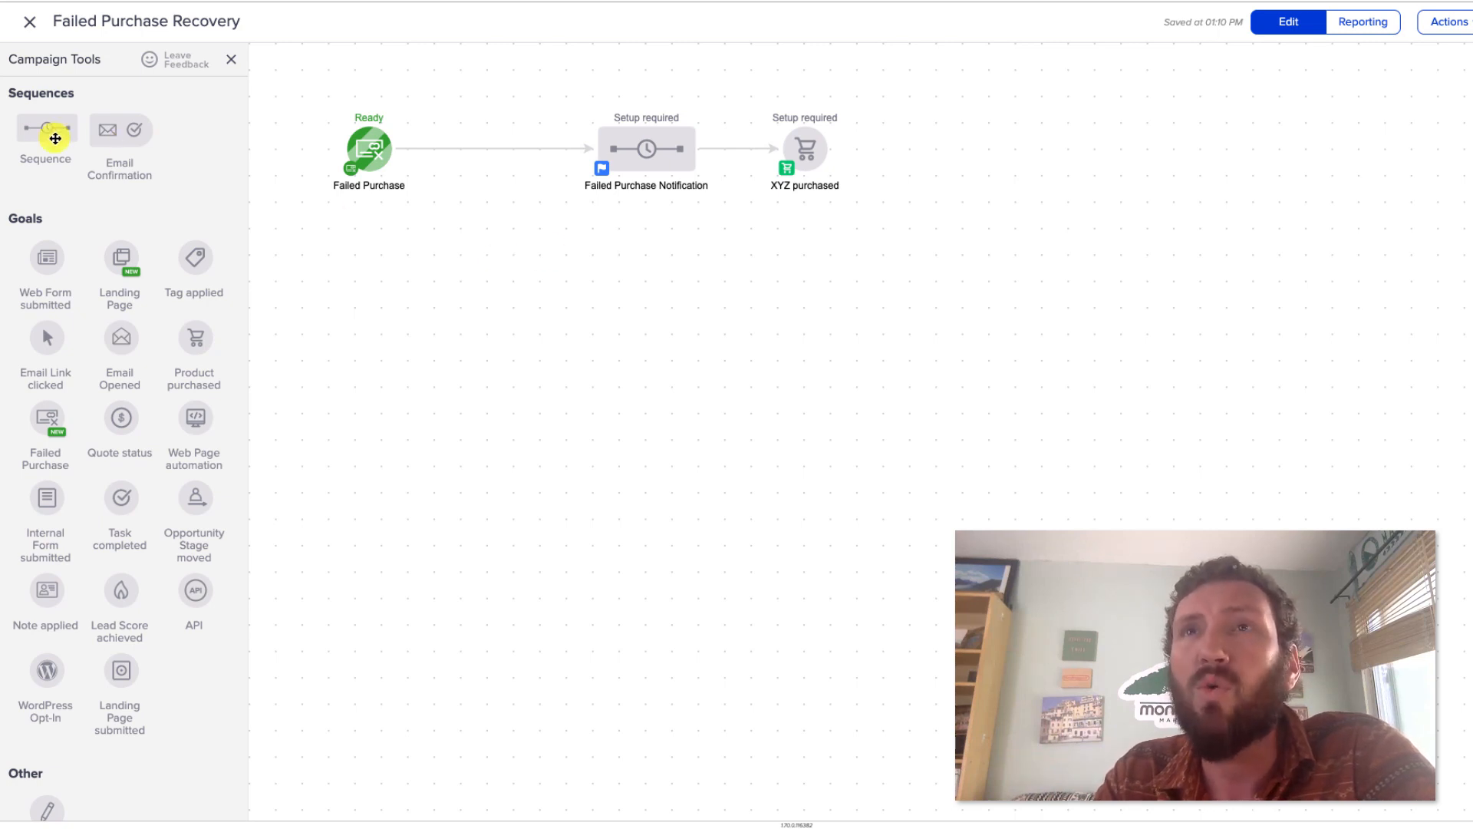
# - Add a second sequence aligned below Failed Purchase Notification and connect the Failed Purchase goal to it
pyautogui.moveTo(52, 132); pyautogui.dragTo(608, 232)
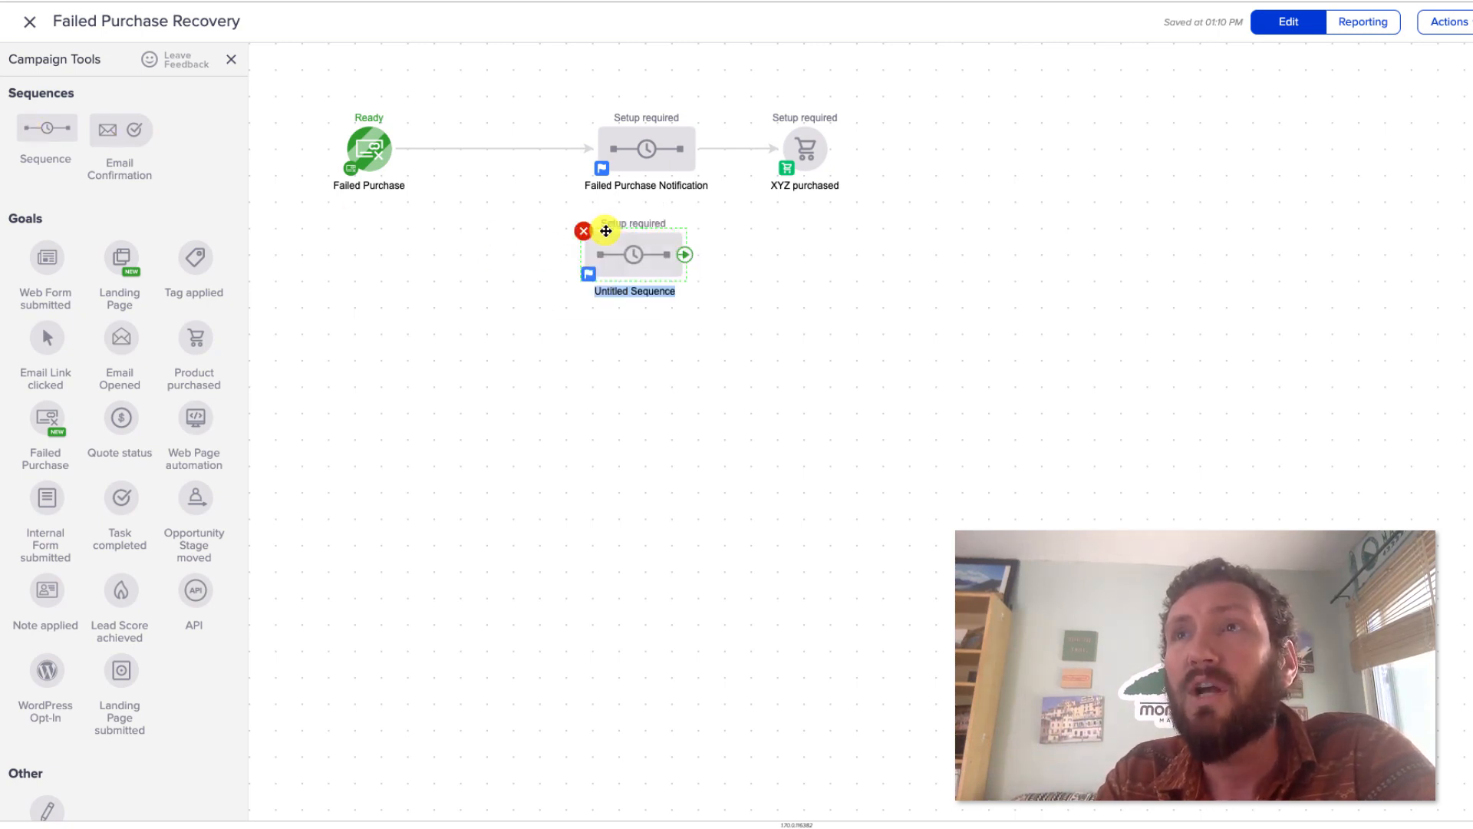
pyautogui.moveTo(434, 175)
pyautogui.moveTo(415, 174); pyautogui.dragTo(647, 256)
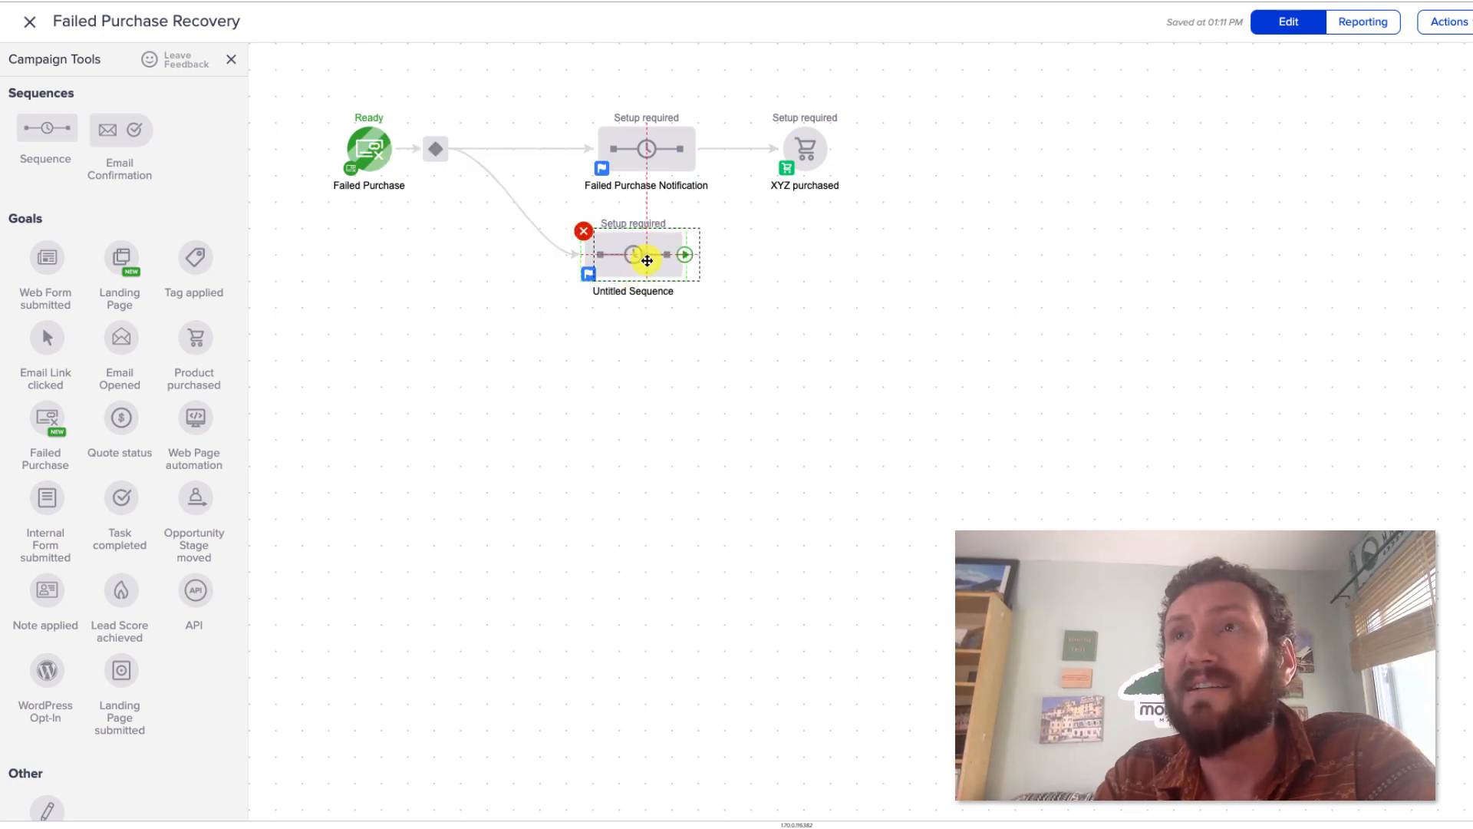
# - Name the new sequence "Failed Purchase Notification 2", reusing the name of the first sequence
pyautogui.tripleClick(635, 186)
pyautogui.hotkey('ctrl', 'c')
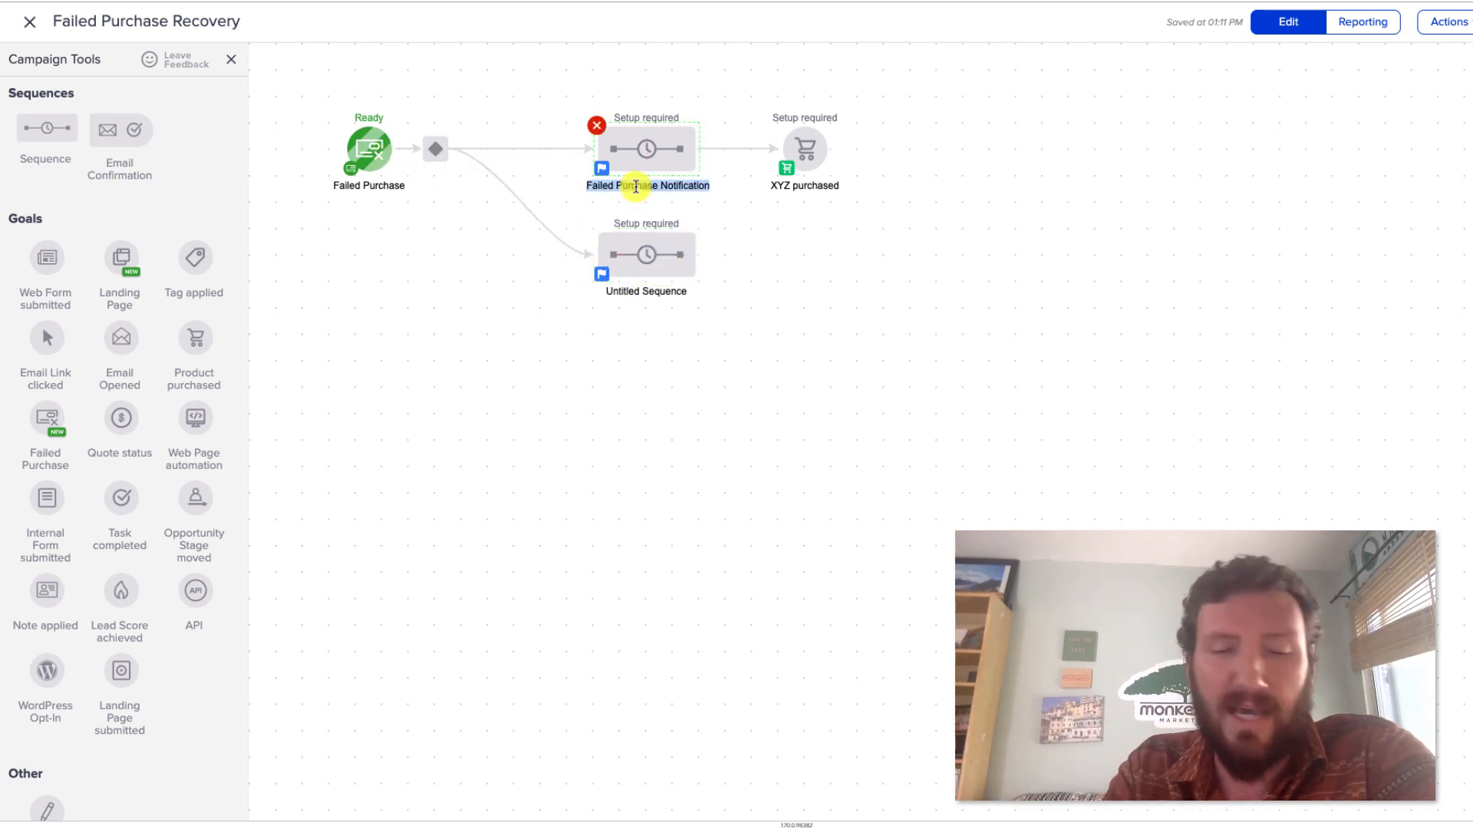
pyautogui.tripleClick(644, 291)
pyautogui.hotkey('ctrl', 'v')
pyautogui.write('2')
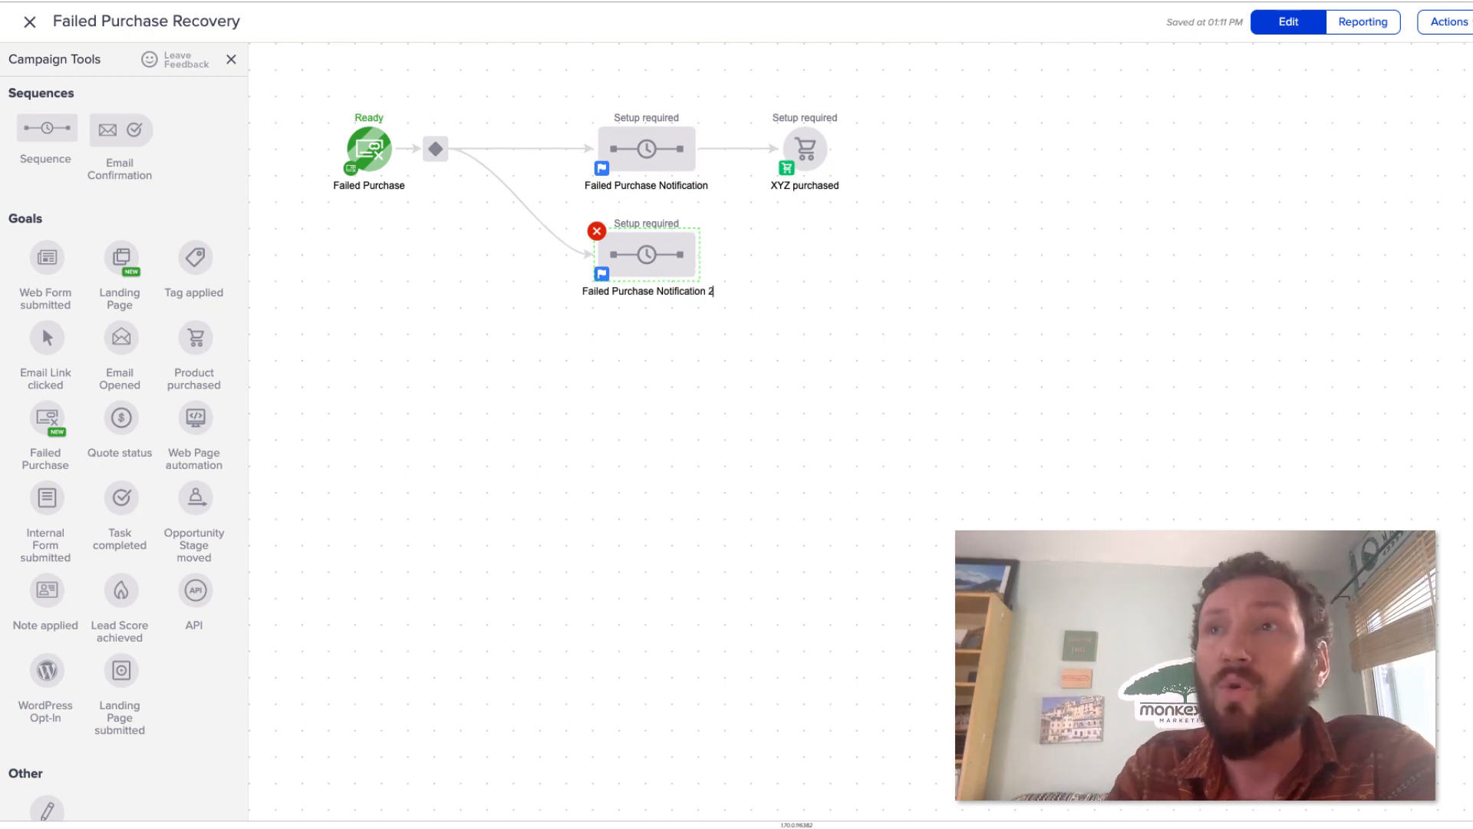
# - Add a Create Task step after Start in Failed Purchase Notification 2, and shift the campaign's decision diamond slightly toward the sequences
pyautogui.doubleClick(657, 253)
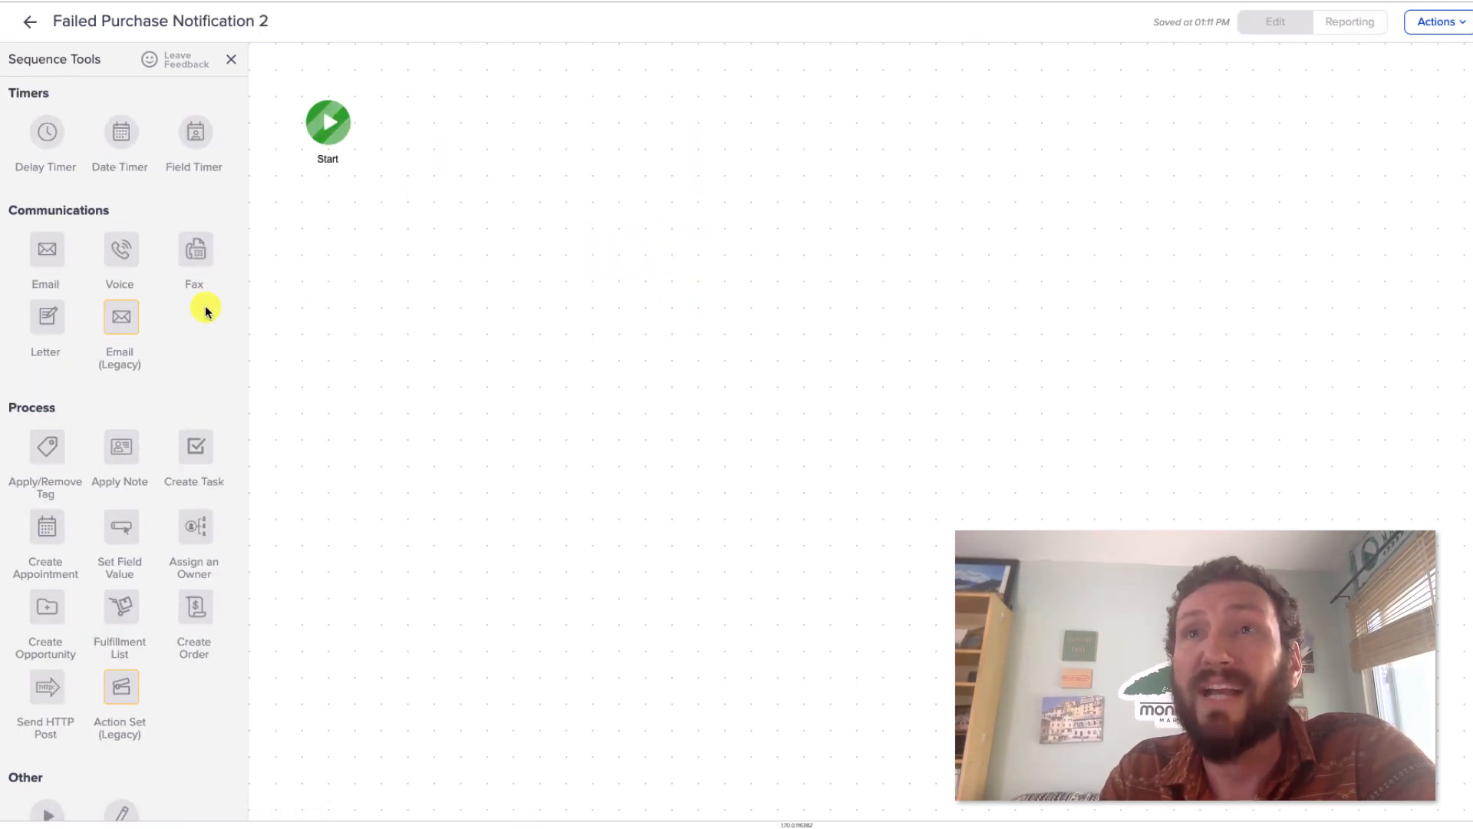
pyautogui.moveTo(189, 457); pyautogui.dragTo(421, 103)
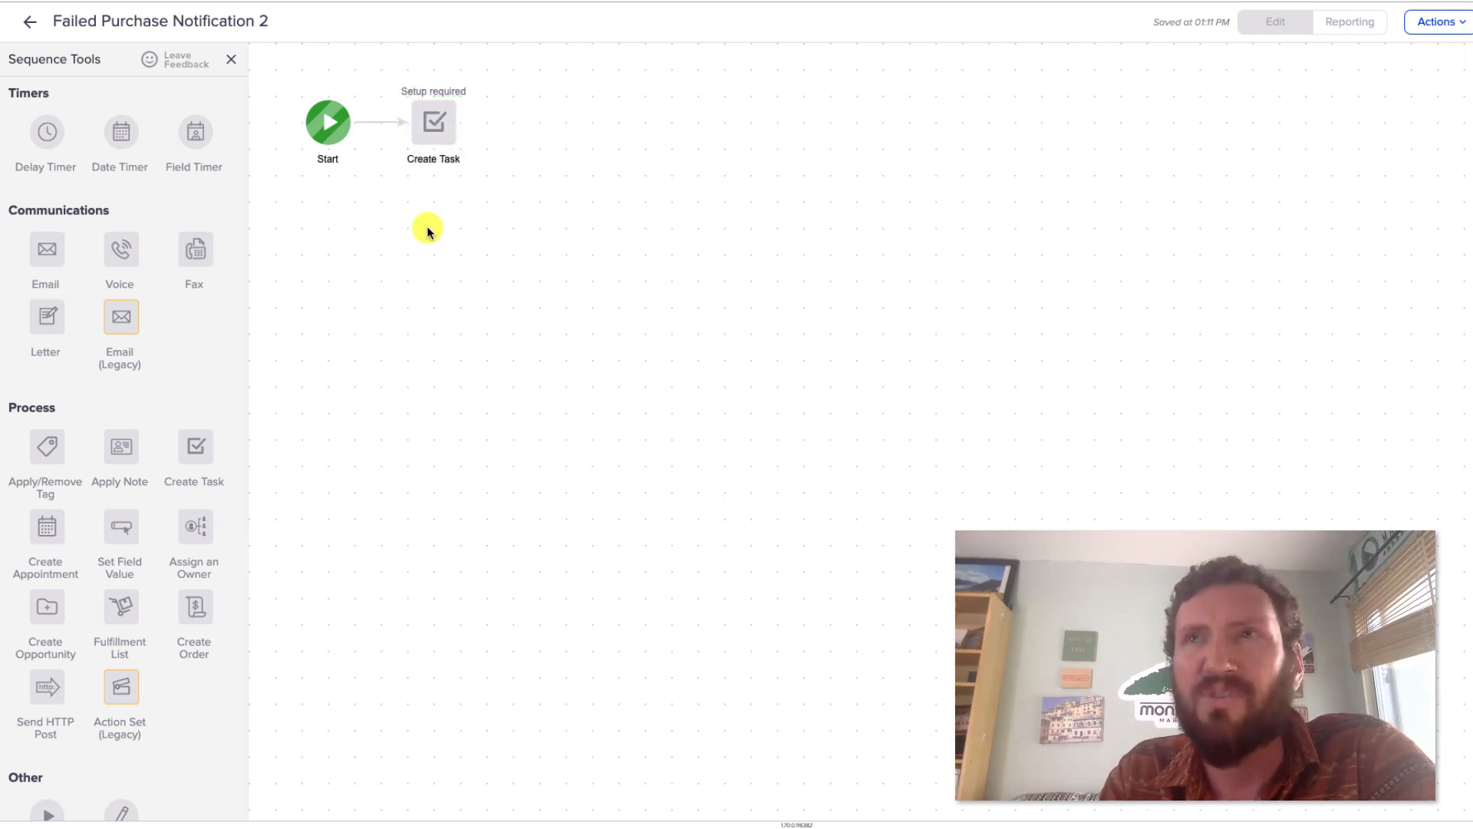
pyautogui.click(30, 22)
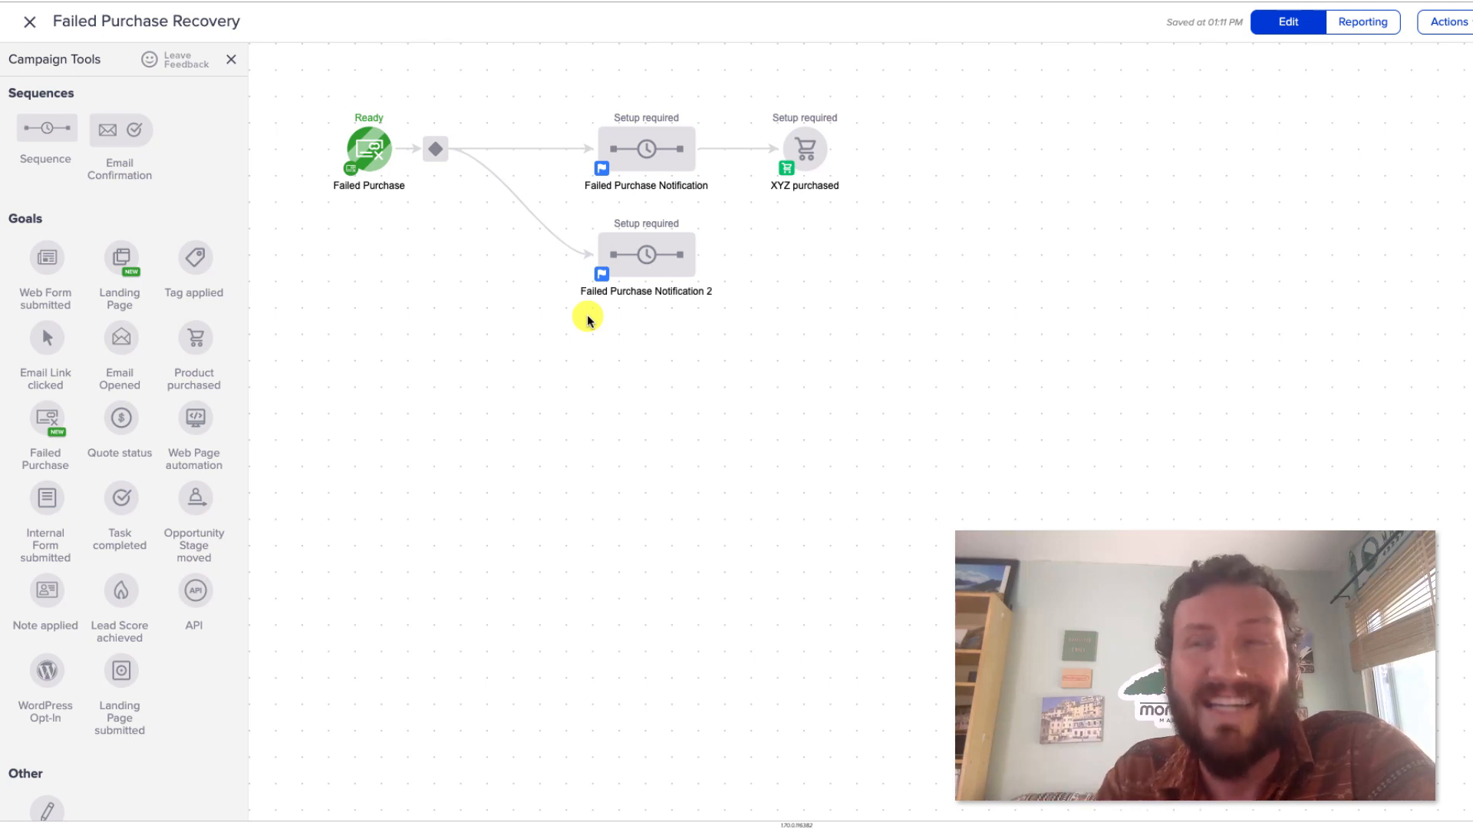
pyautogui.moveTo(436, 149); pyautogui.dragTo(461, 149)
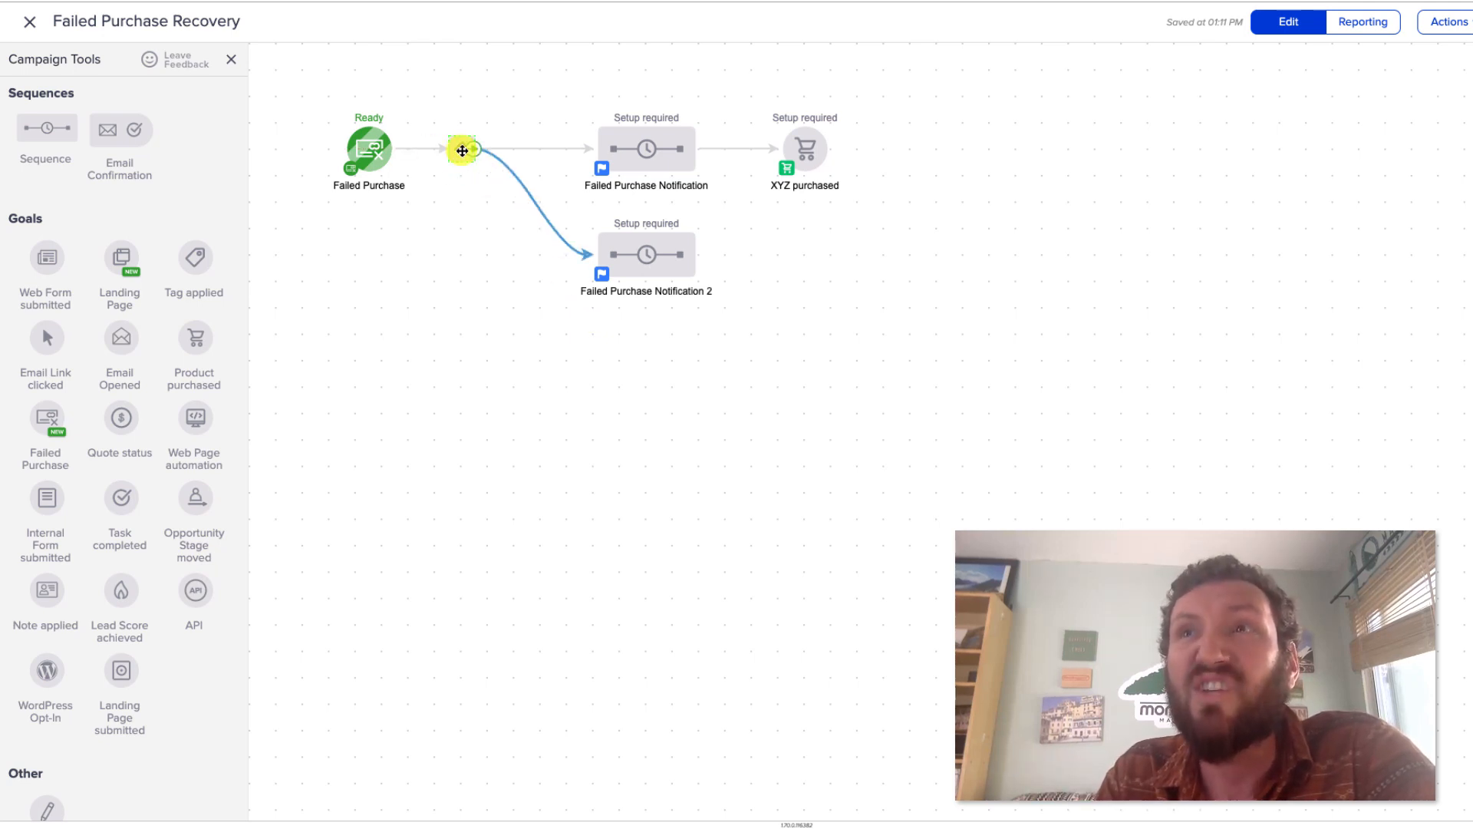
# - Review the Apply 1 Tag step in the Failed Purchase Notification sequence and return to the campaign
pyautogui.doubleClick(660, 146)
pyautogui.click(430, 128)
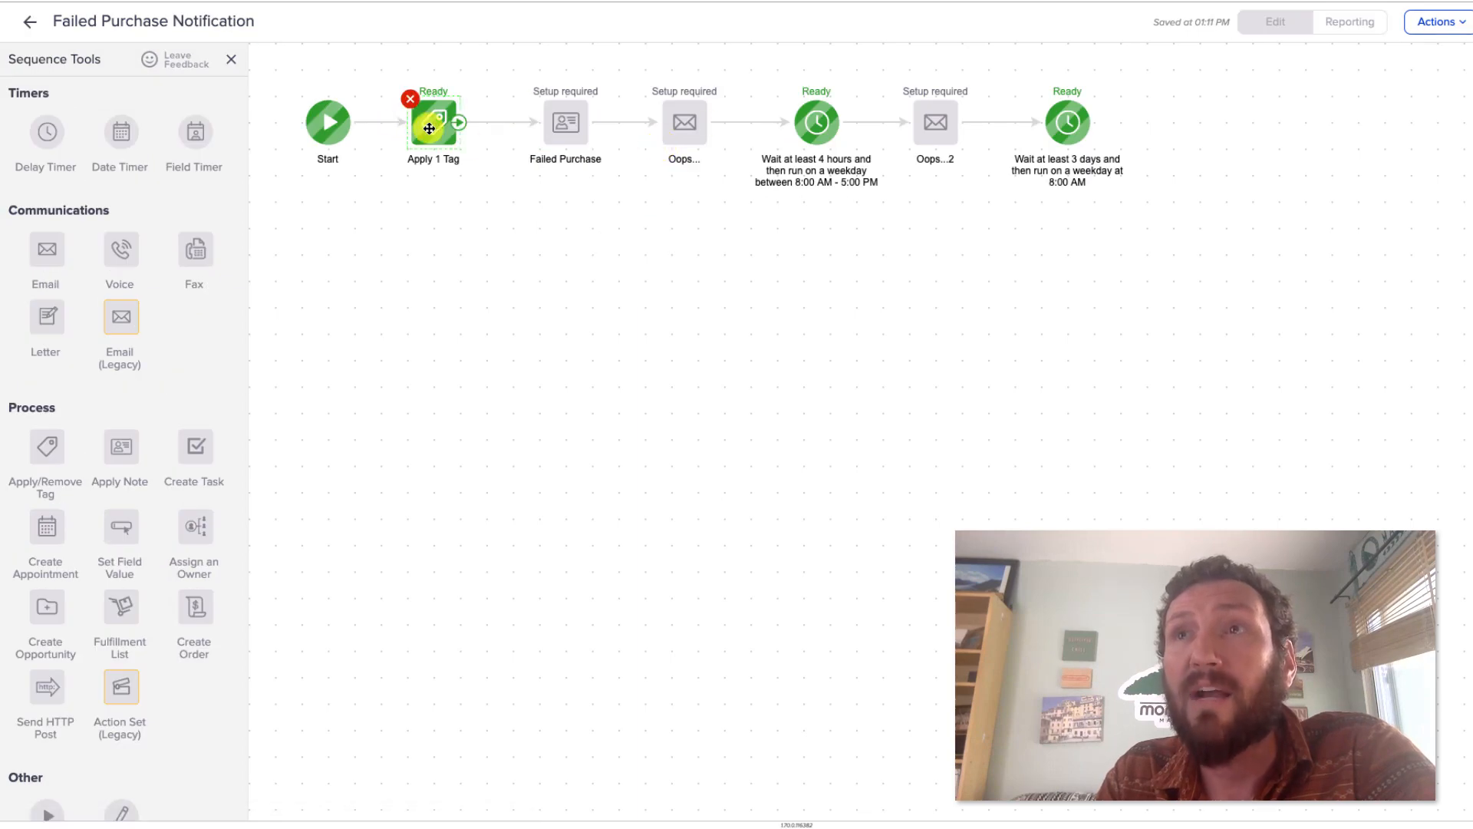
pyautogui.doubleClick(430, 128)
pyautogui.click(814, 488)
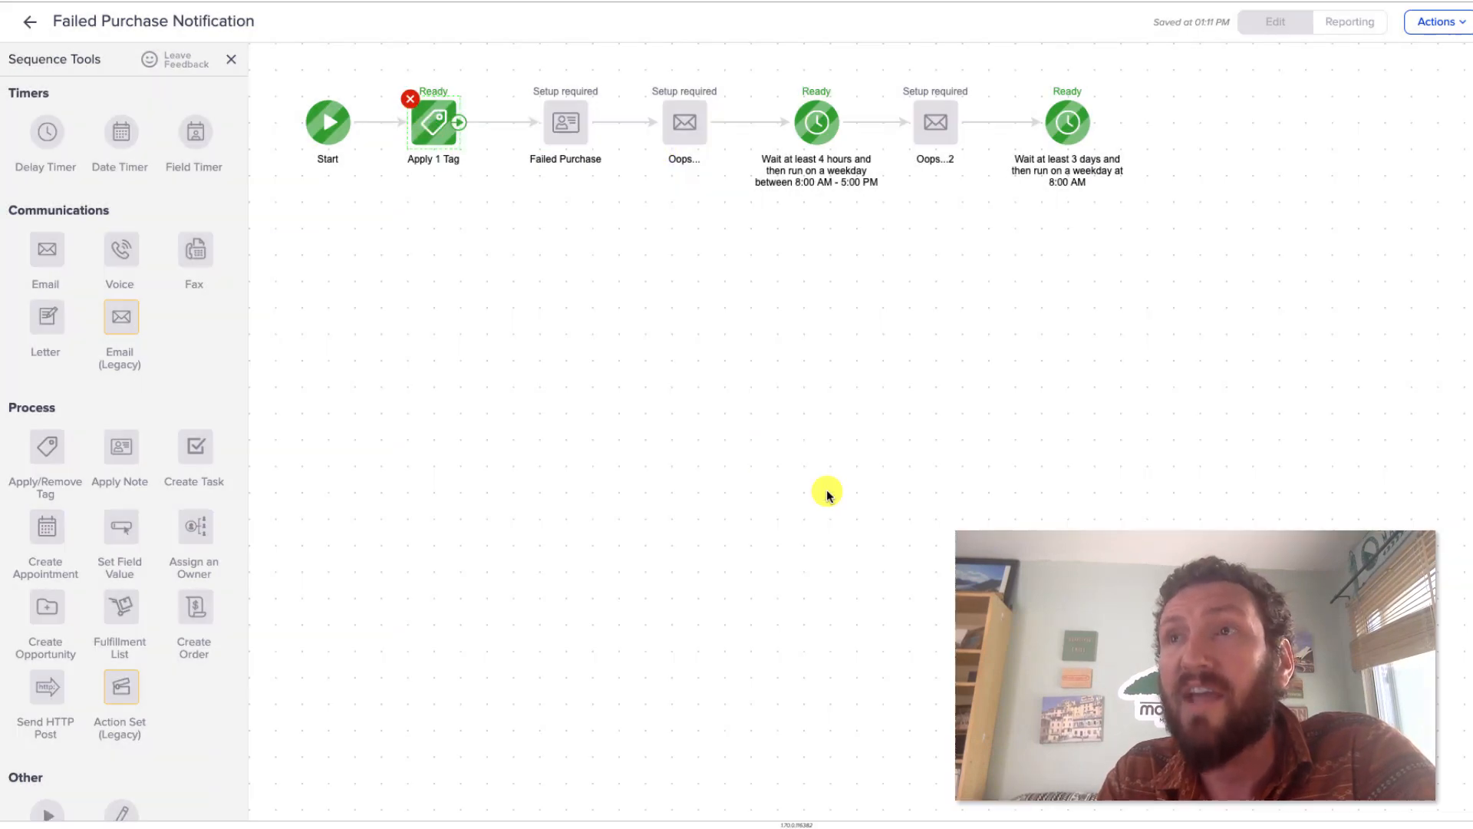
pyautogui.click(29, 22)
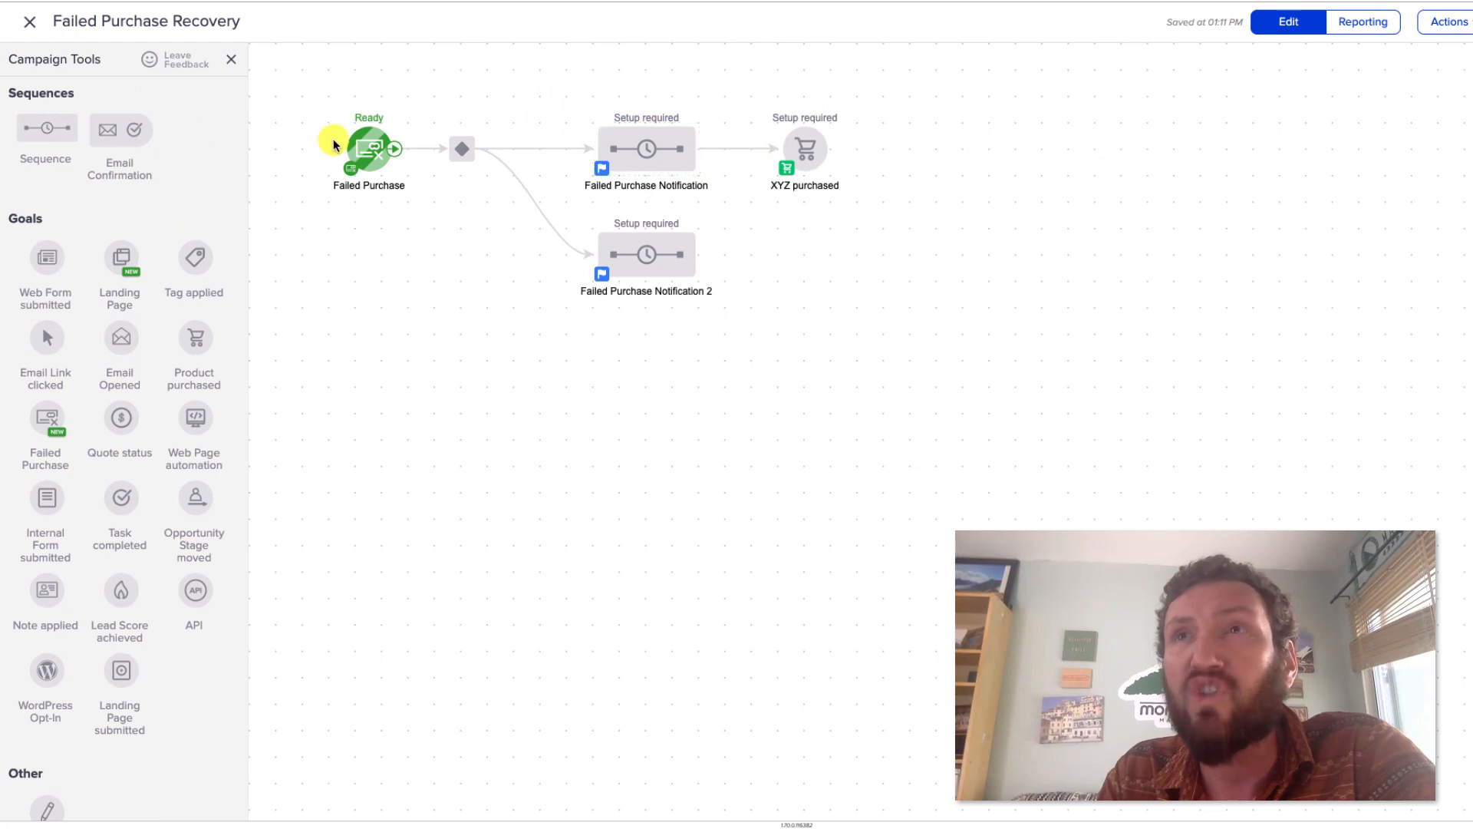
pyautogui.click(396, 190)
pyautogui.moveTo(397, 190); pyautogui.dragTo(413, 211)
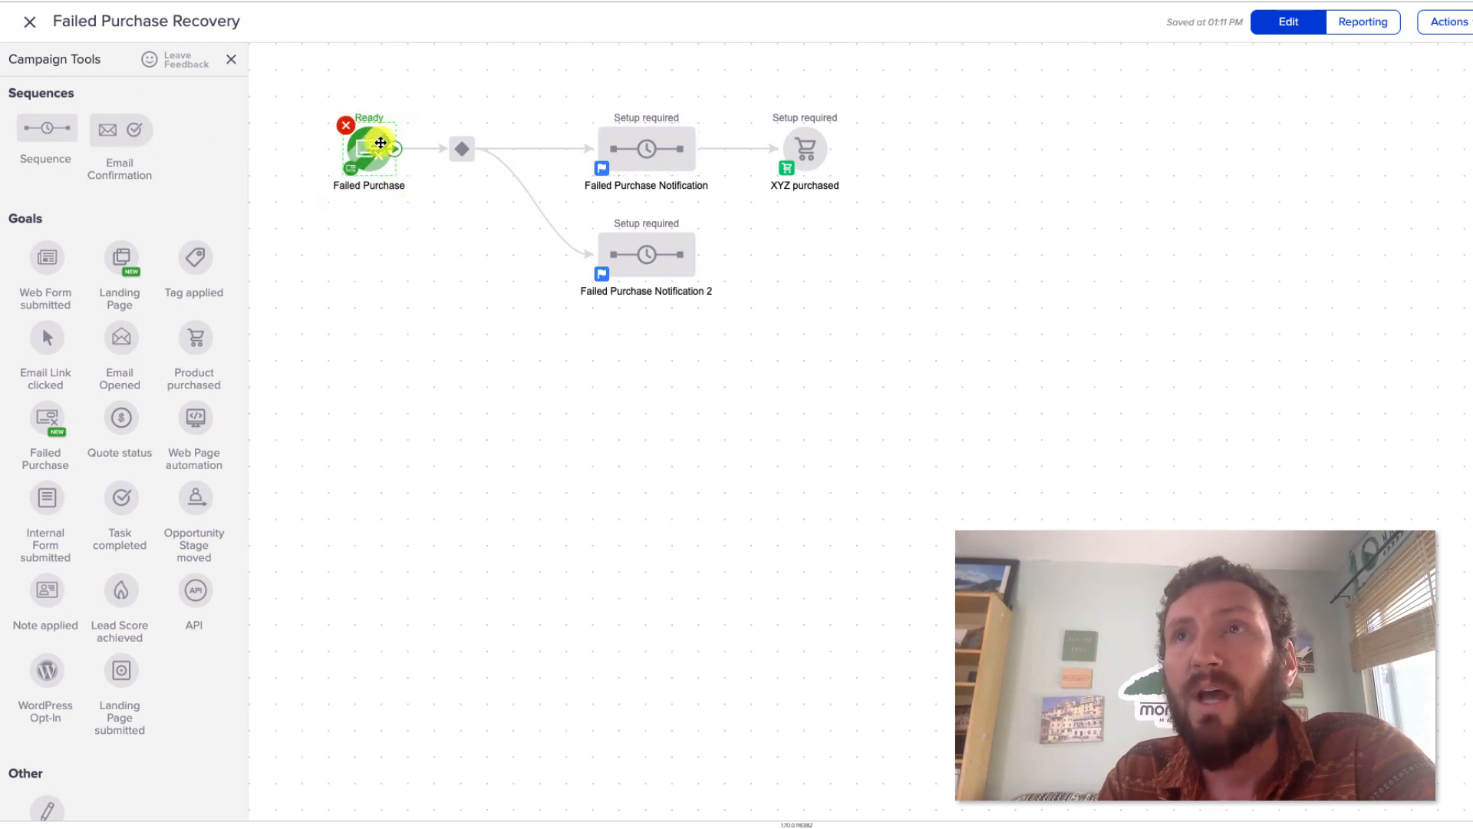
pyautogui.click(615, 152)
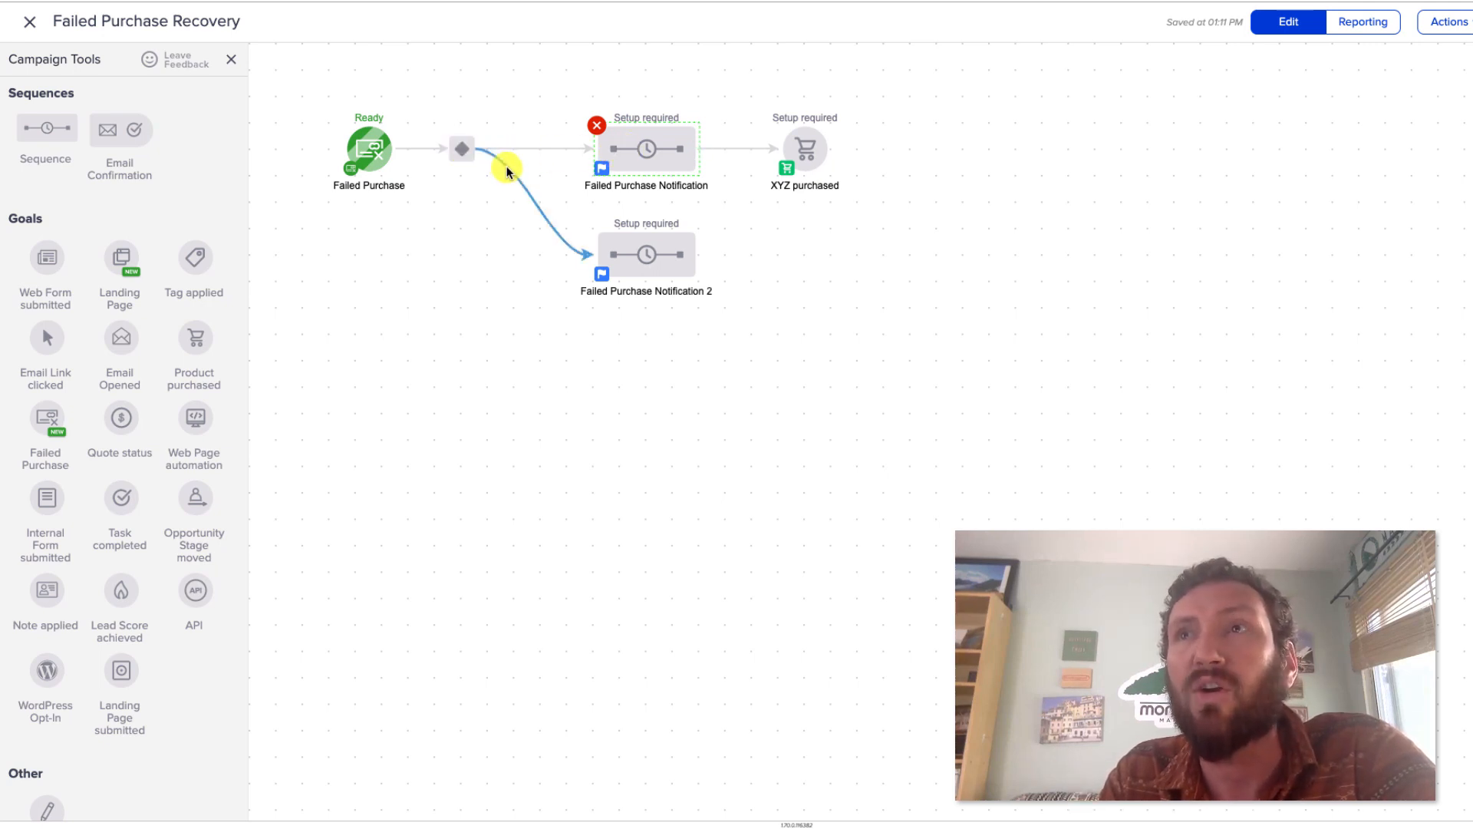
pyautogui.click(646, 256)
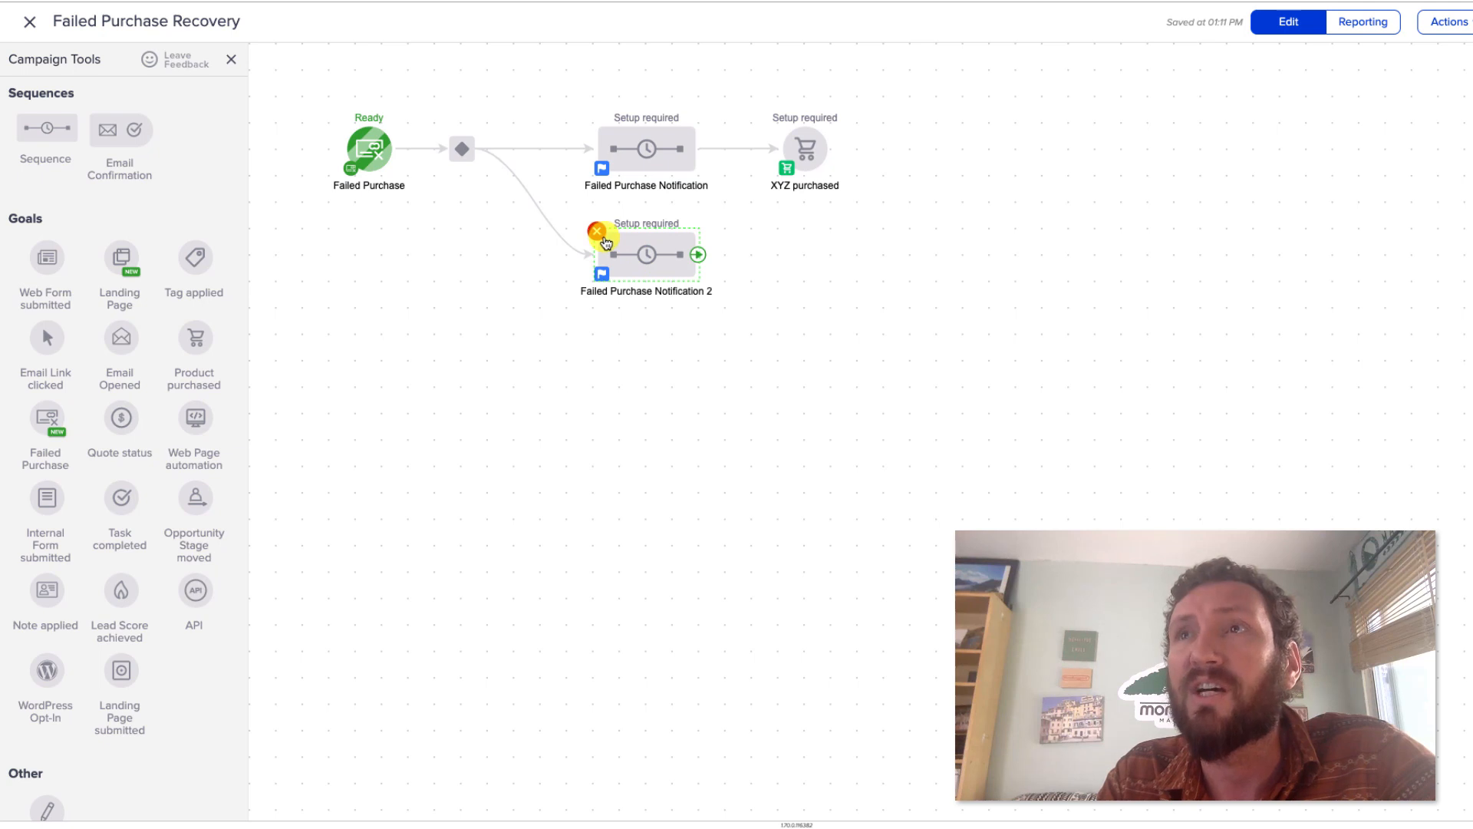
pyautogui.click(773, 272)
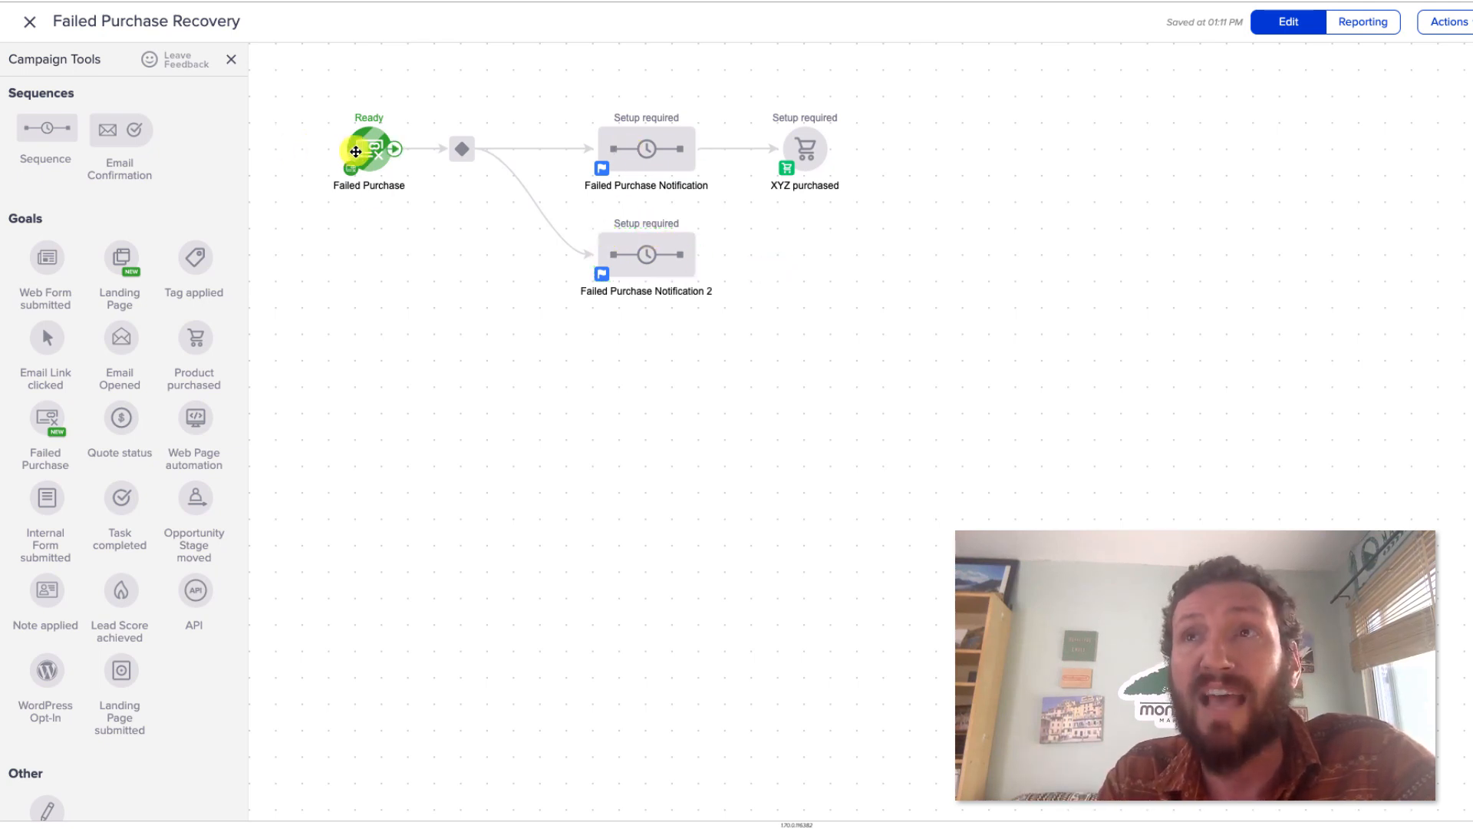
# - Rename the Failed Purchase goal as "Failed XYZ Purchase"
pyautogui.doubleClick(366, 189)
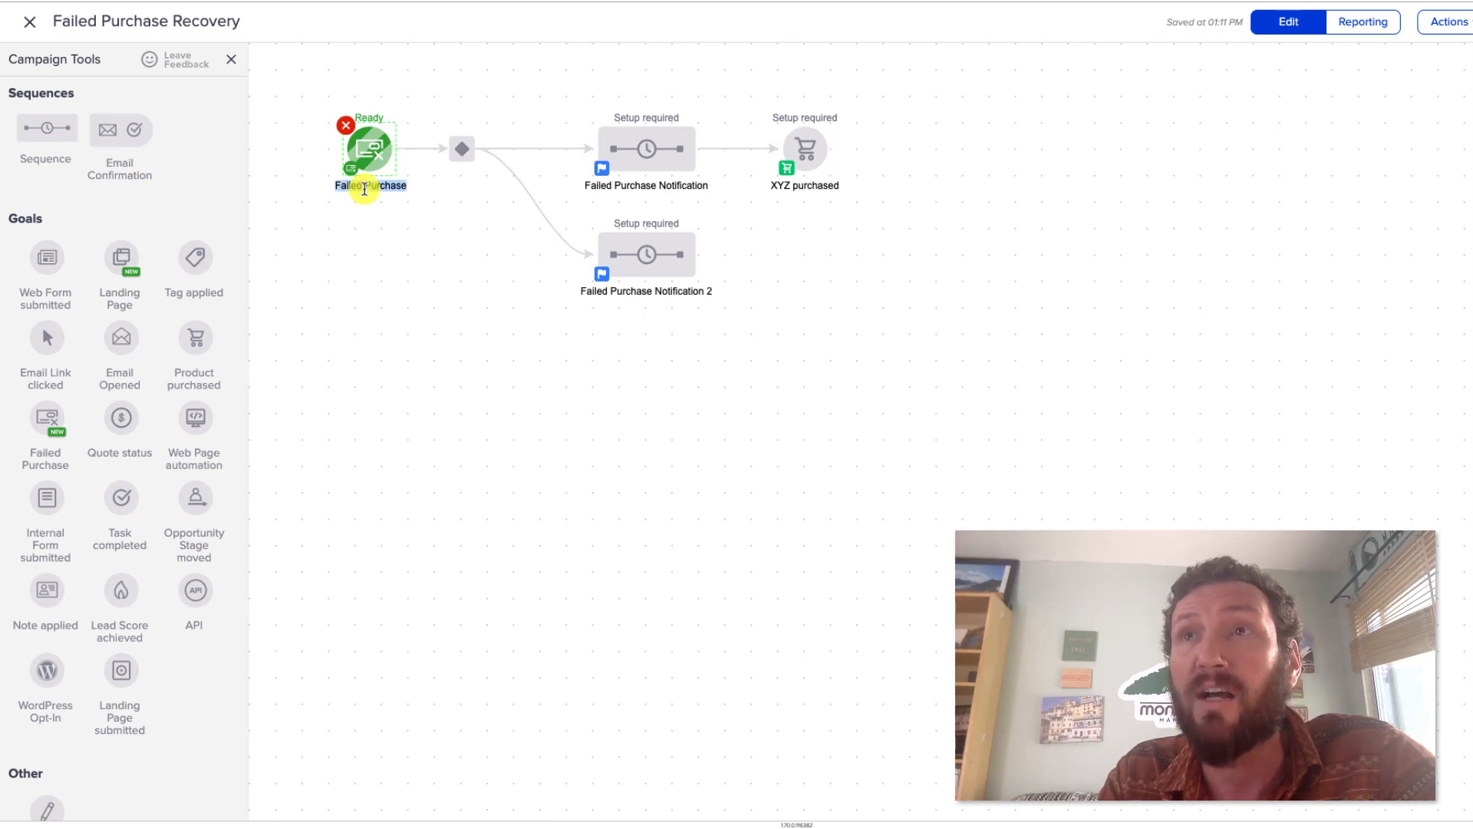
pyautogui.click(364, 189)
pyautogui.write('XYZ')
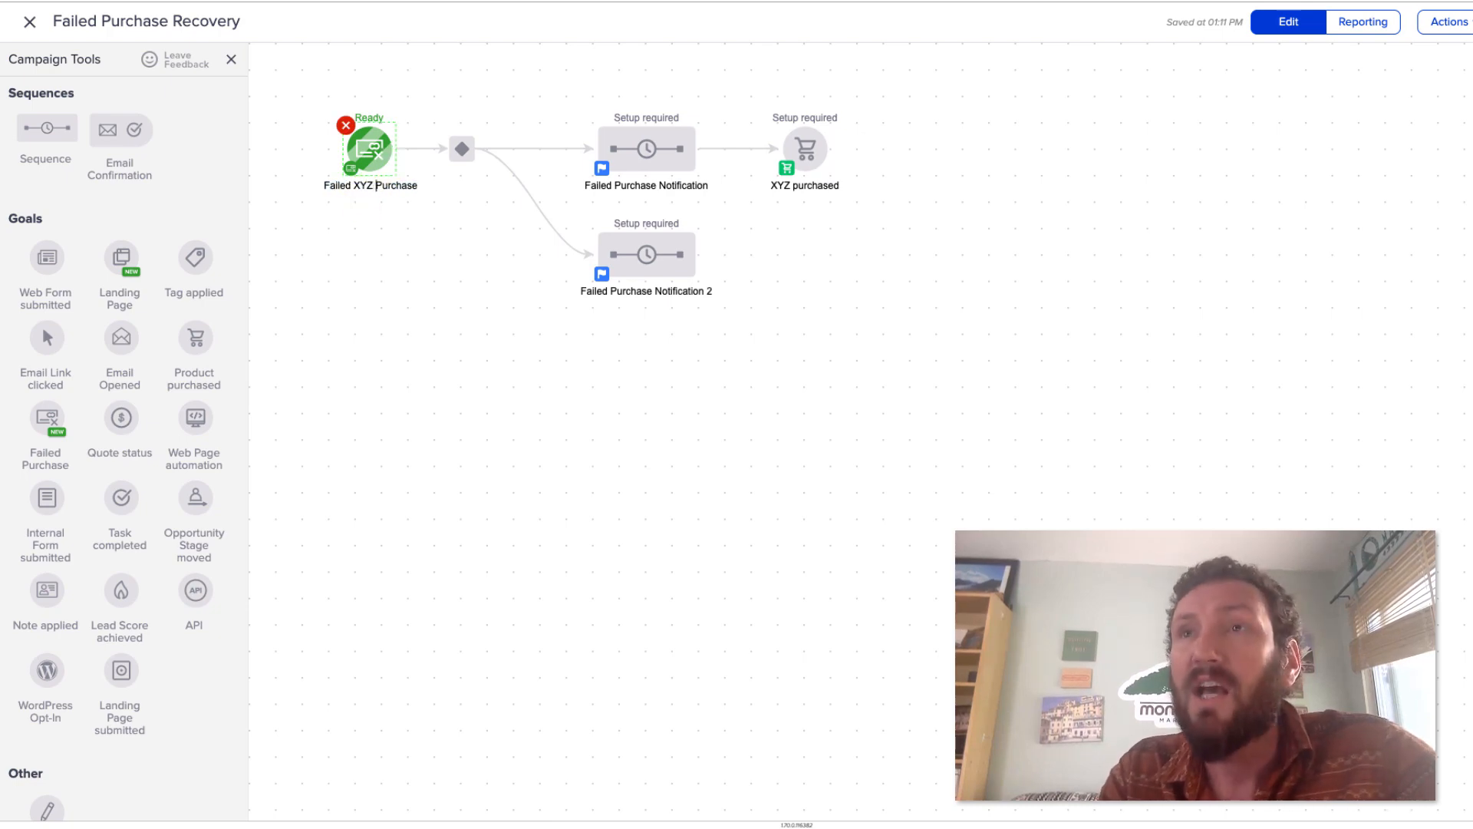
pyautogui.press('Return')
pyautogui.click(412, 389)
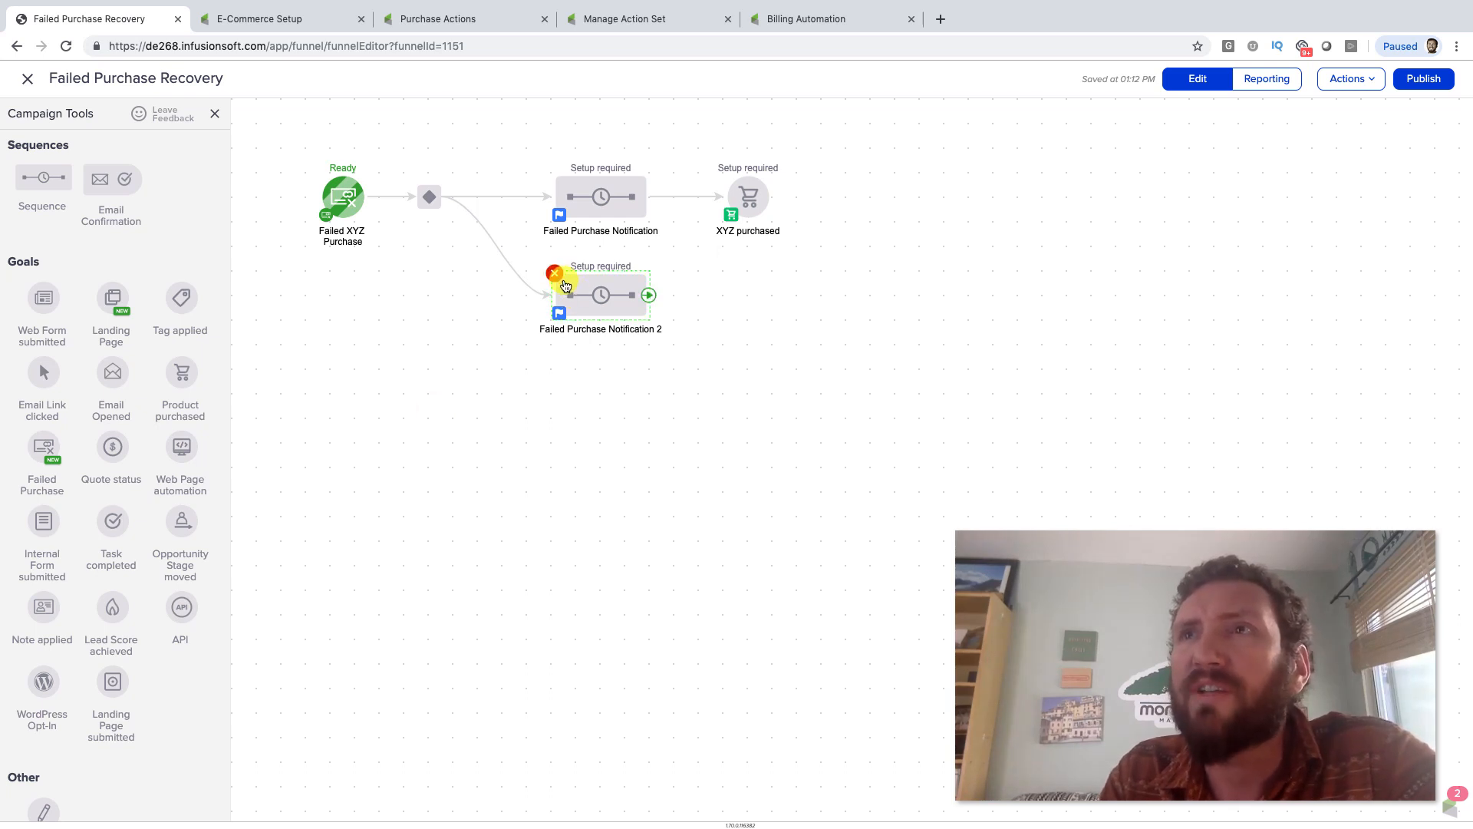
# - Delete the Failed Purchase Notification 2 sequence from the campaign
pyautogui.click(554, 273)
pyautogui.click(850, 558)
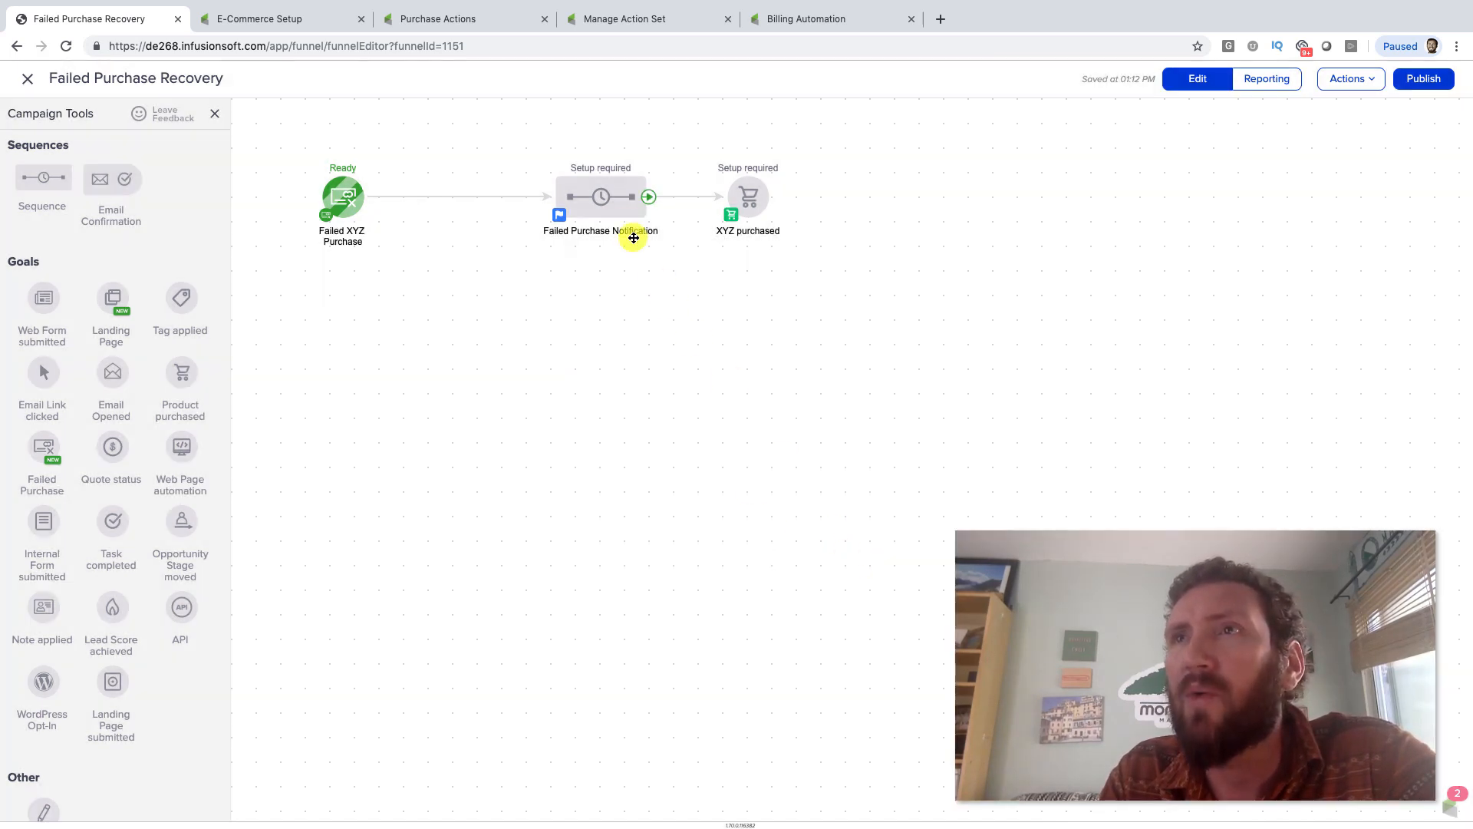
# - Move the Failed Purchase Notification sequence and the XYZ purchased goal closer to the Failed XYZ Purchase goal
pyautogui.moveTo(611, 204); pyautogui.dragTo(561, 203)
pyautogui.moveTo(752, 197); pyautogui.dragTo(705, 199)
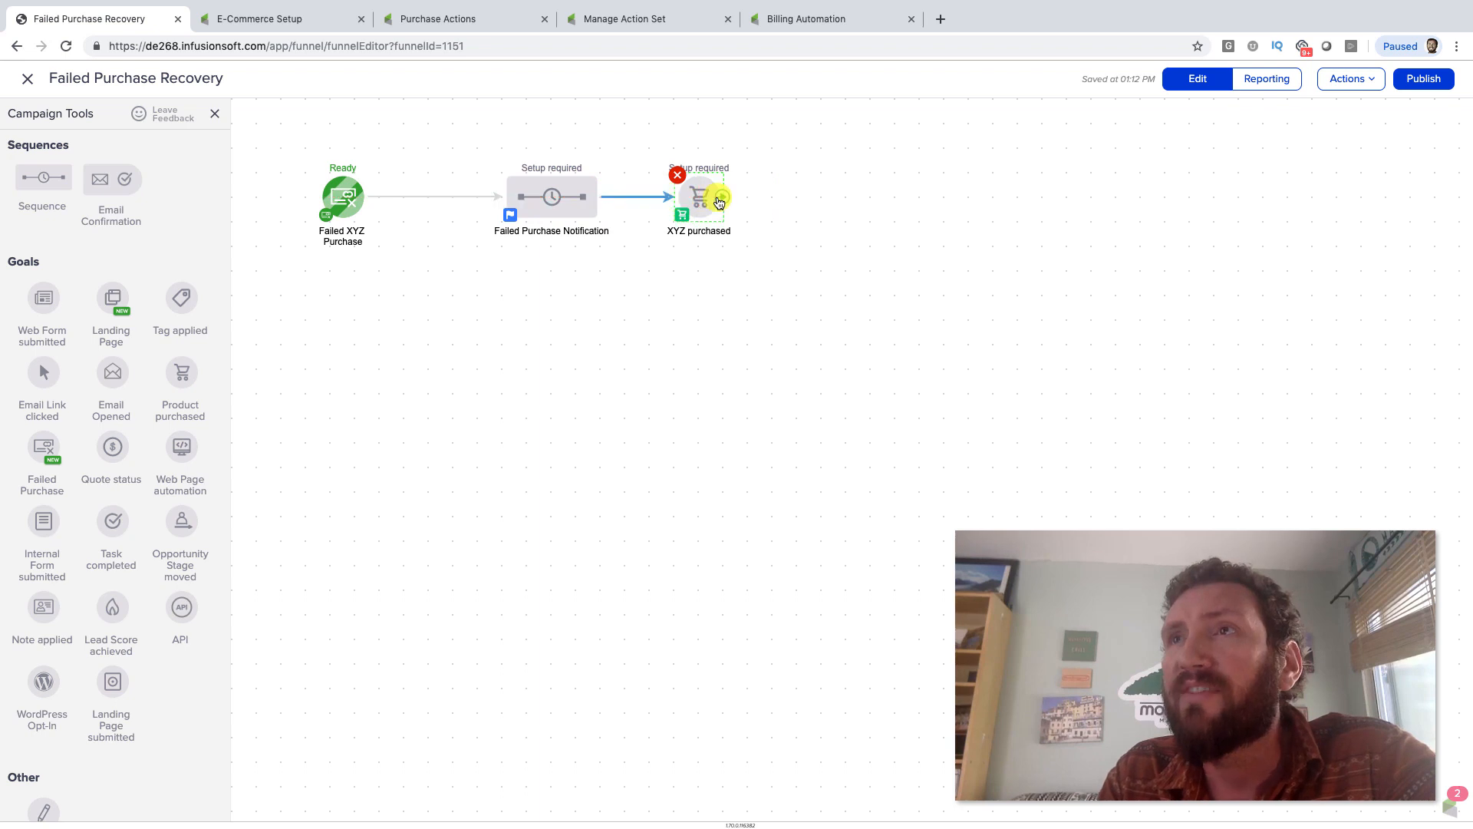
pyautogui.moveTo(558, 200); pyautogui.dragTo(546, 200)
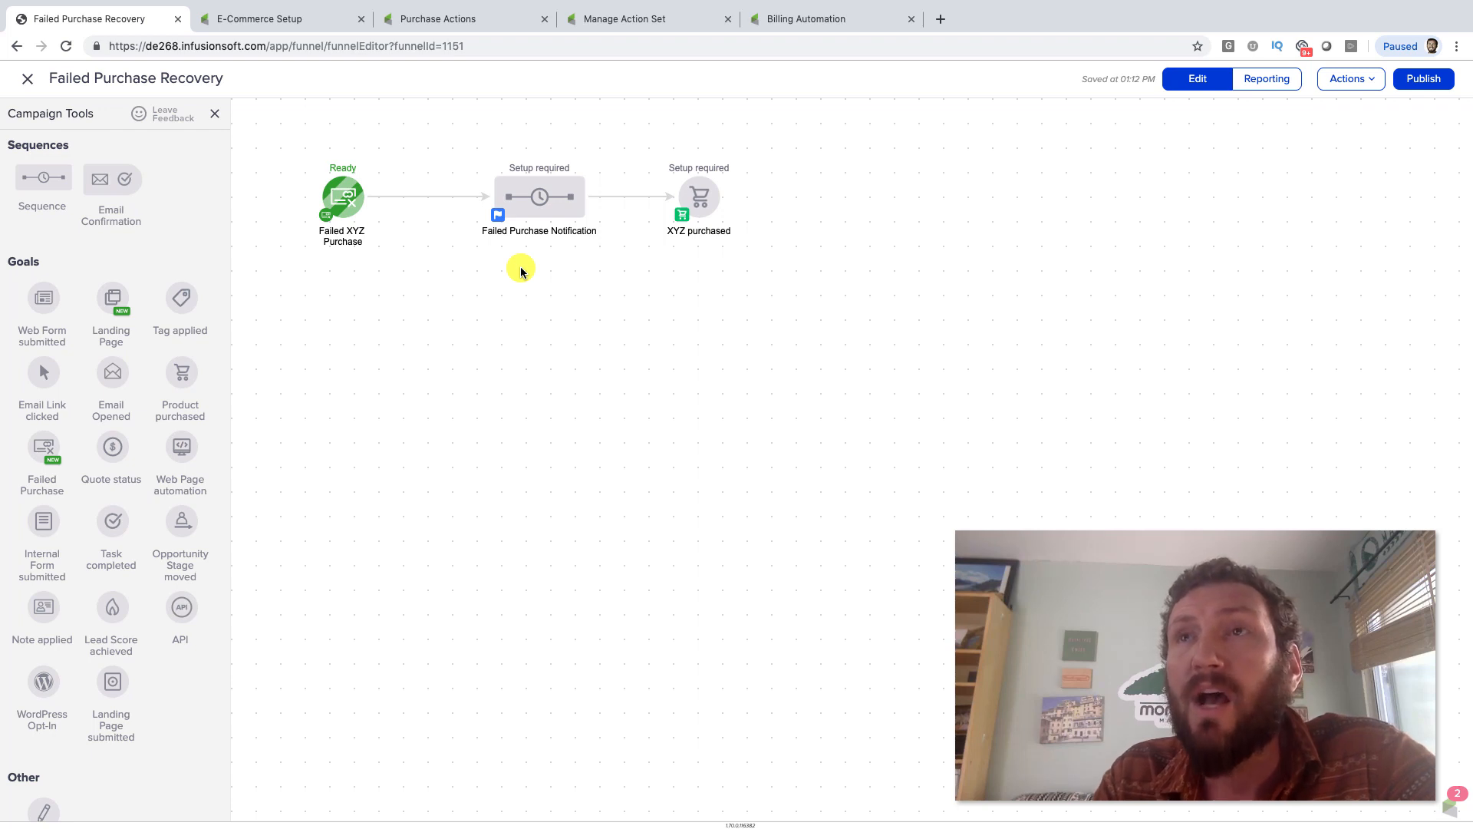
# - Set the Failed XYZ Purchase goal to trigger on a specific product purchase of "D - Test Subscription" and save it
pyautogui.doubleClick(343, 196)
pyautogui.click(602, 476)
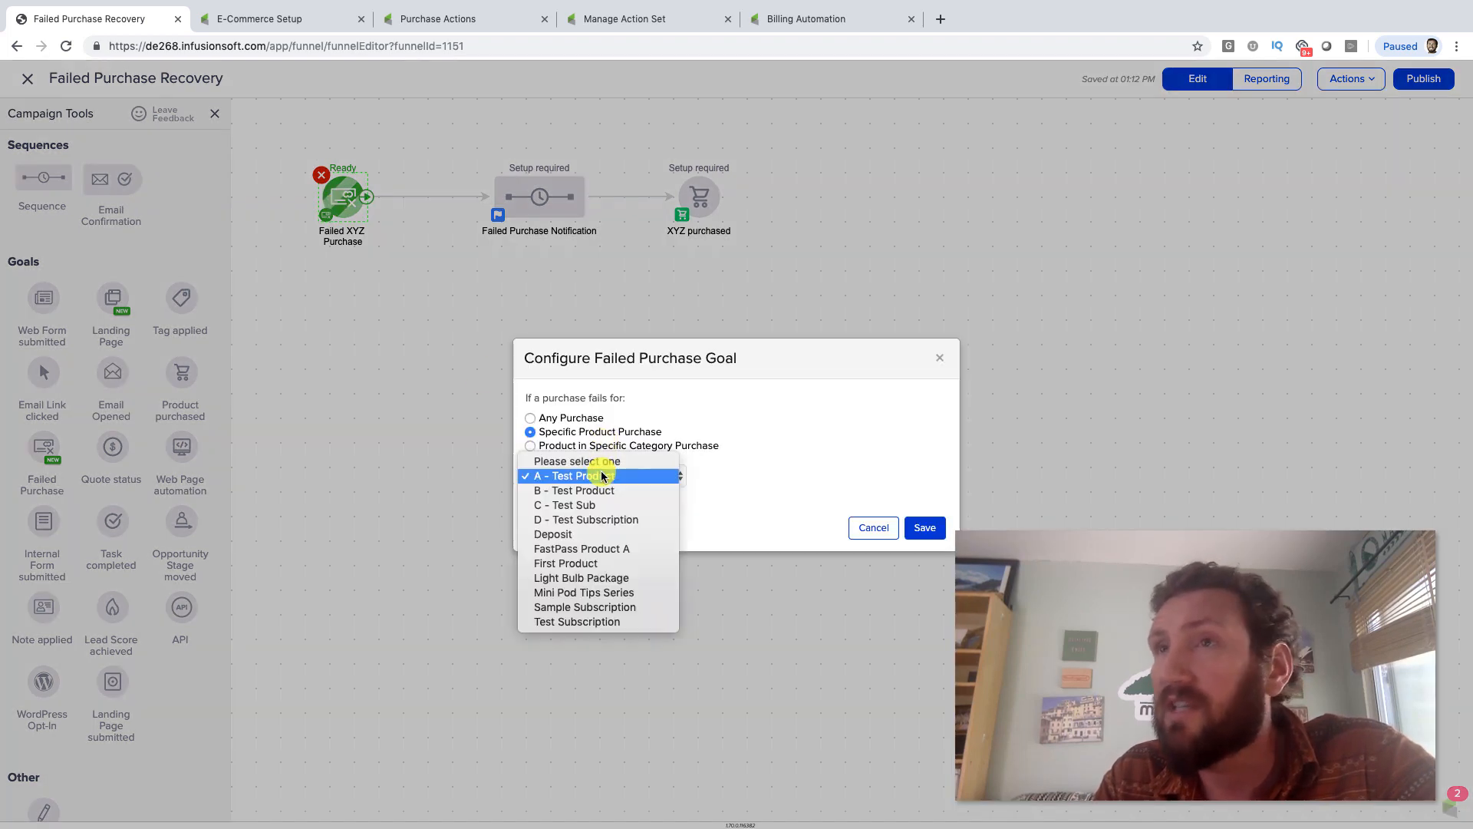
pyautogui.click(615, 519)
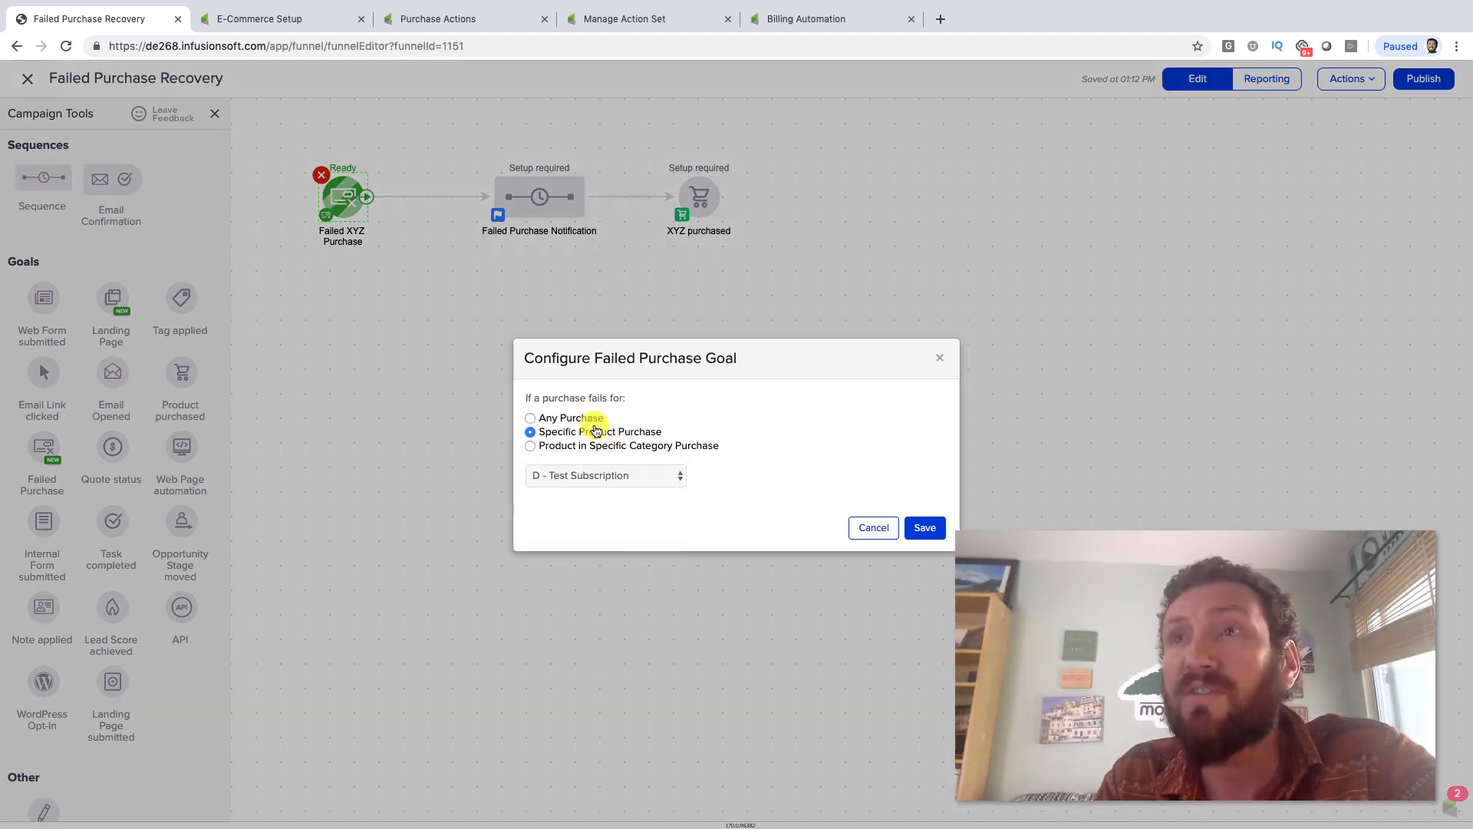
pyautogui.click(920, 527)
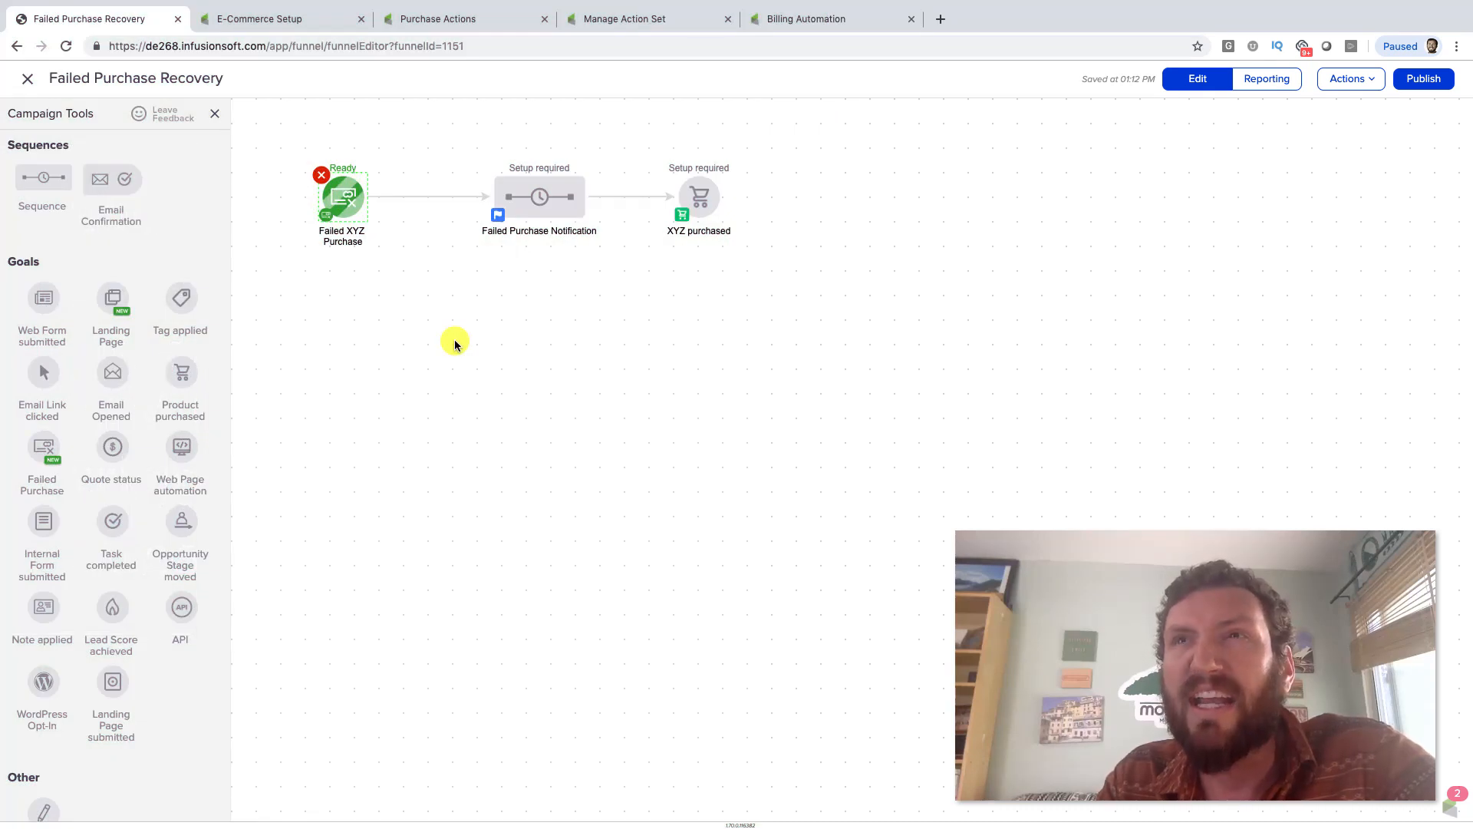
# - Move the whole failed purchase flow down the canvas to make room above it
pyautogui.moveTo(289, 151); pyautogui.dragTo(404, 299)
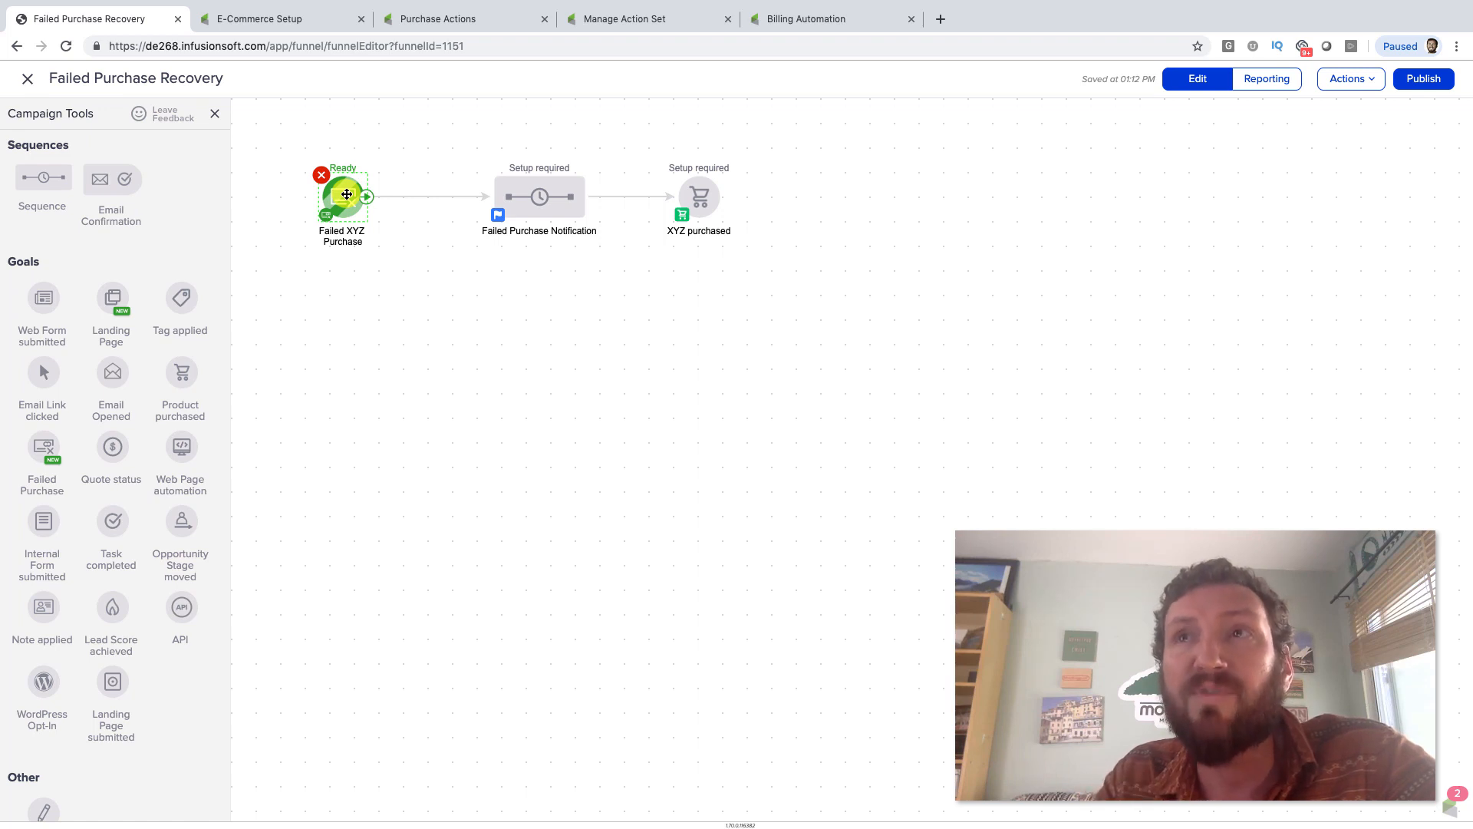
pyautogui.moveTo(257, 119); pyautogui.dragTo(696, 270)
pyautogui.moveTo(579, 192); pyautogui.dragTo(564, 342)
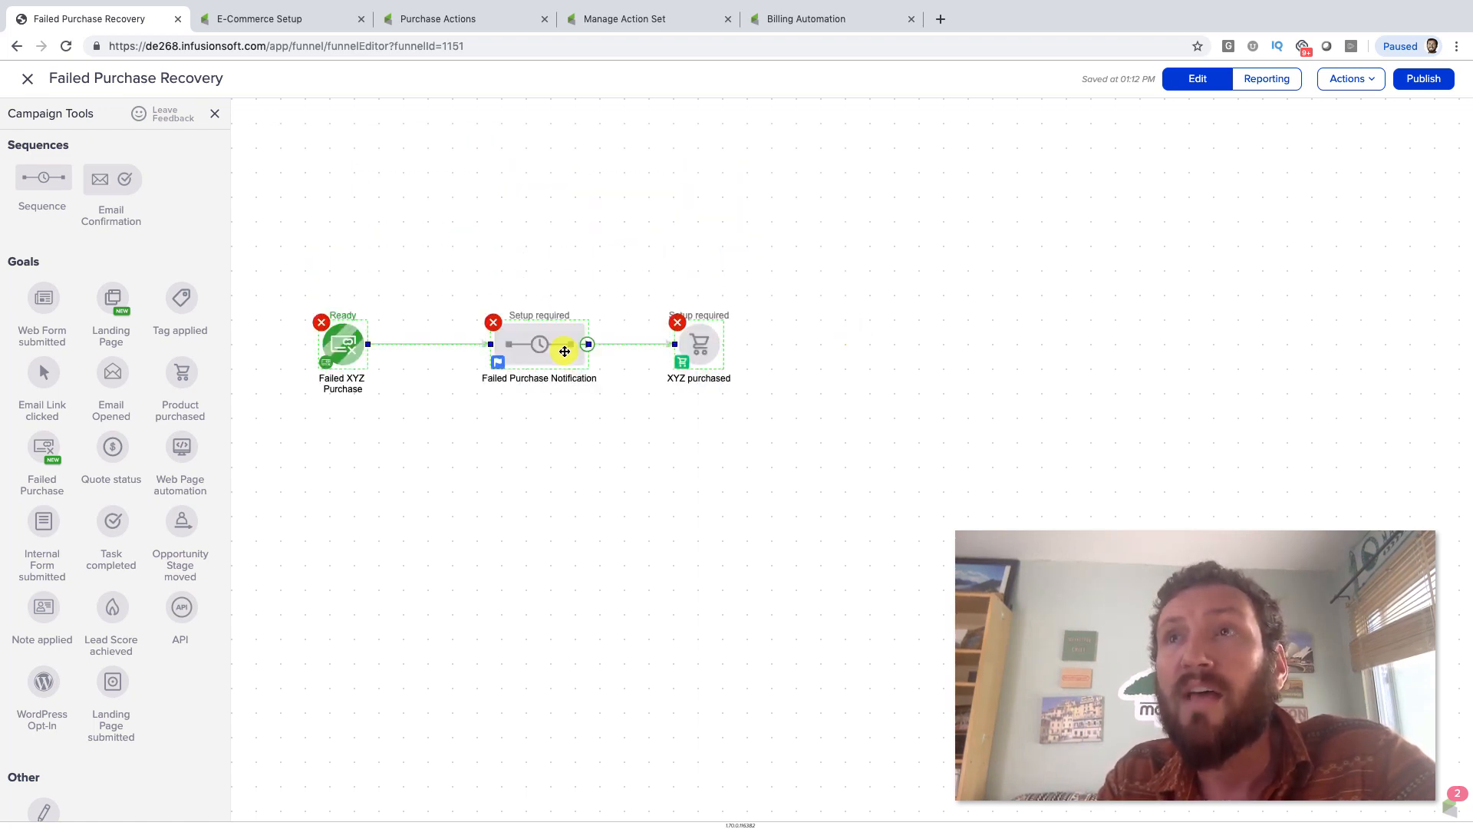
pyautogui.click(303, 257)
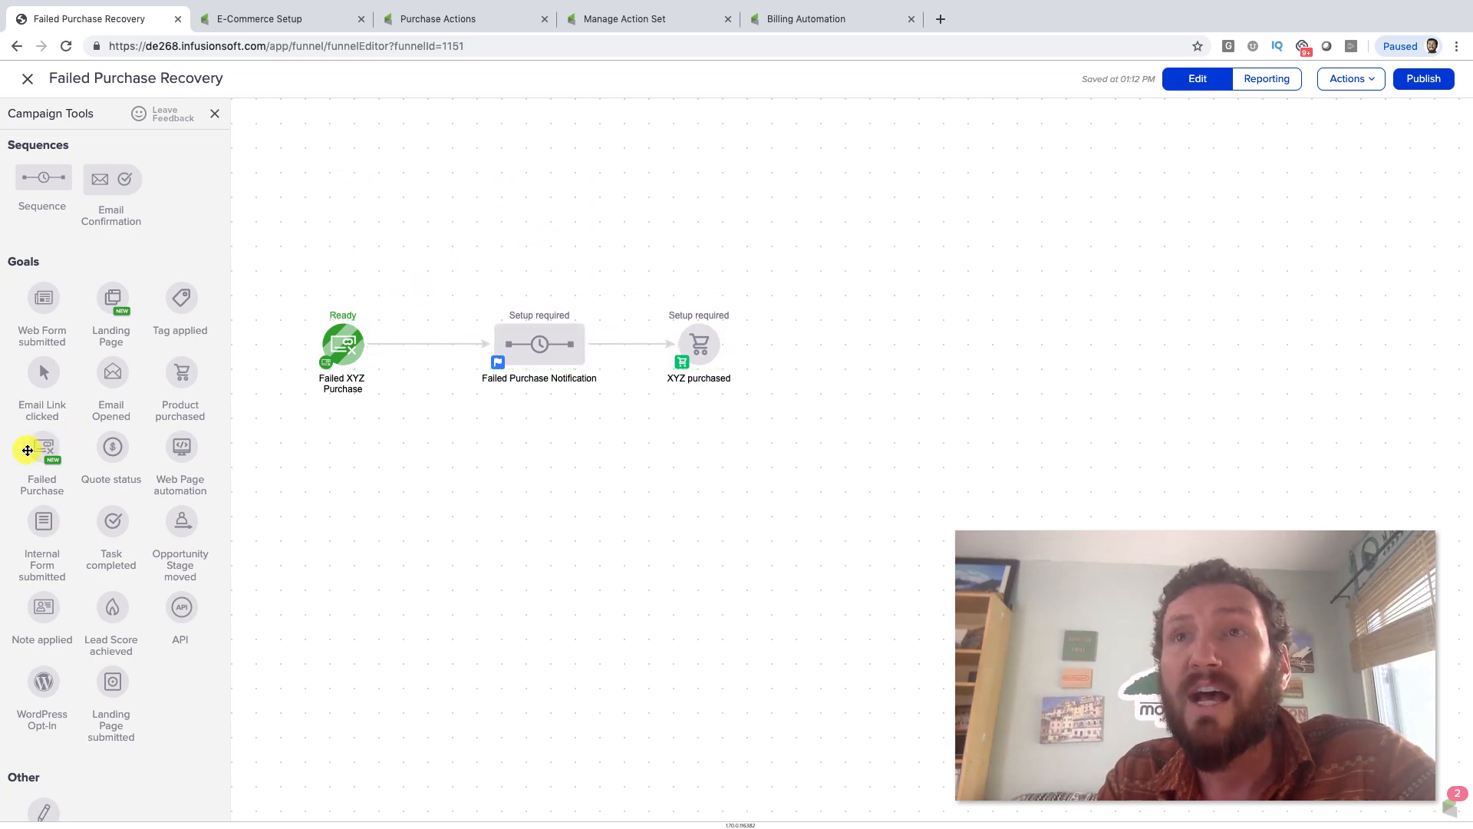
# - Add a second Failed Purchase goal above the flow and configure it for Any Purchase
pyautogui.moveTo(28, 450); pyautogui.dragTo(332, 207)
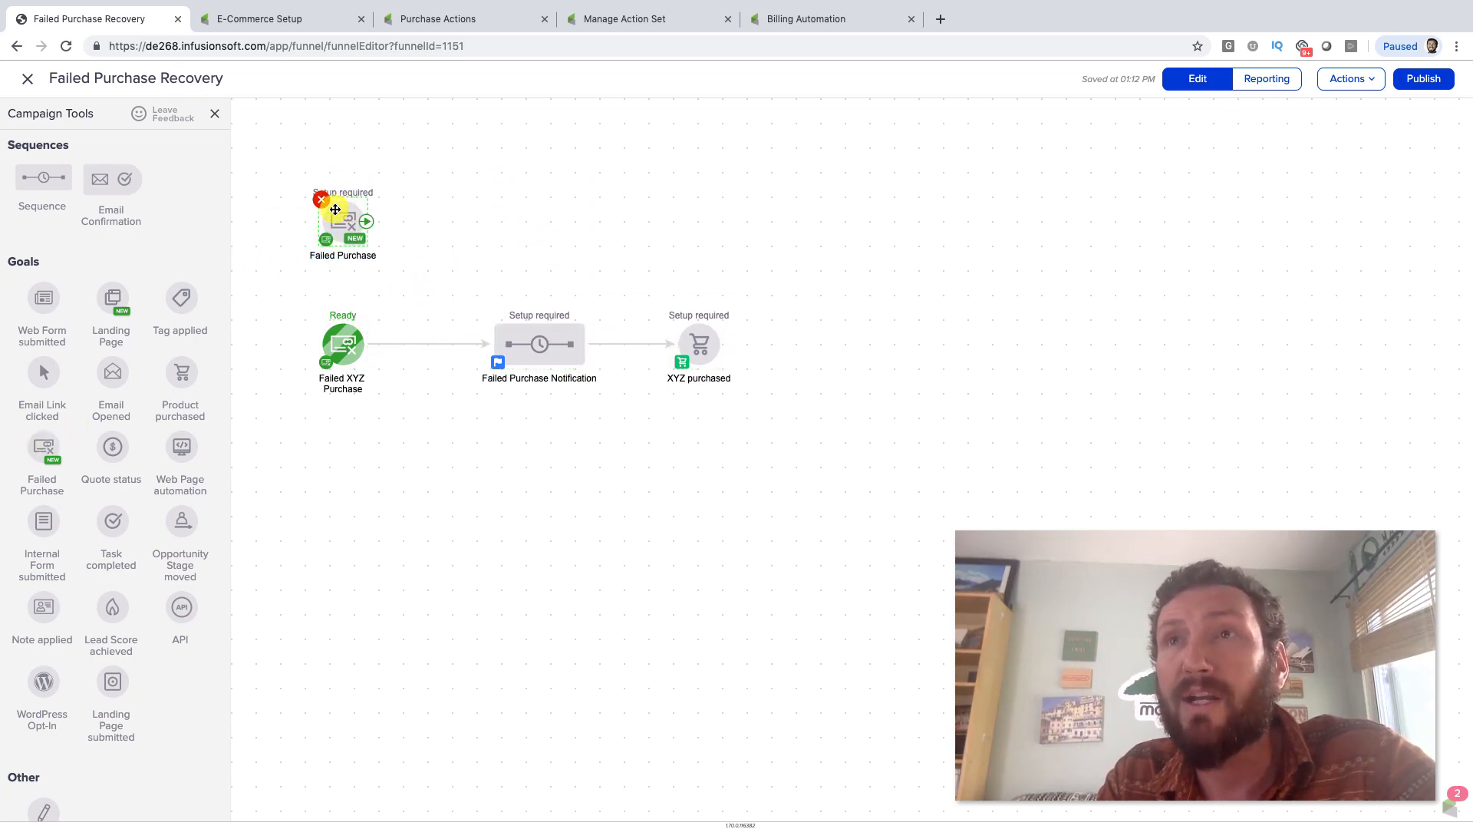
pyautogui.doubleClick(350, 224)
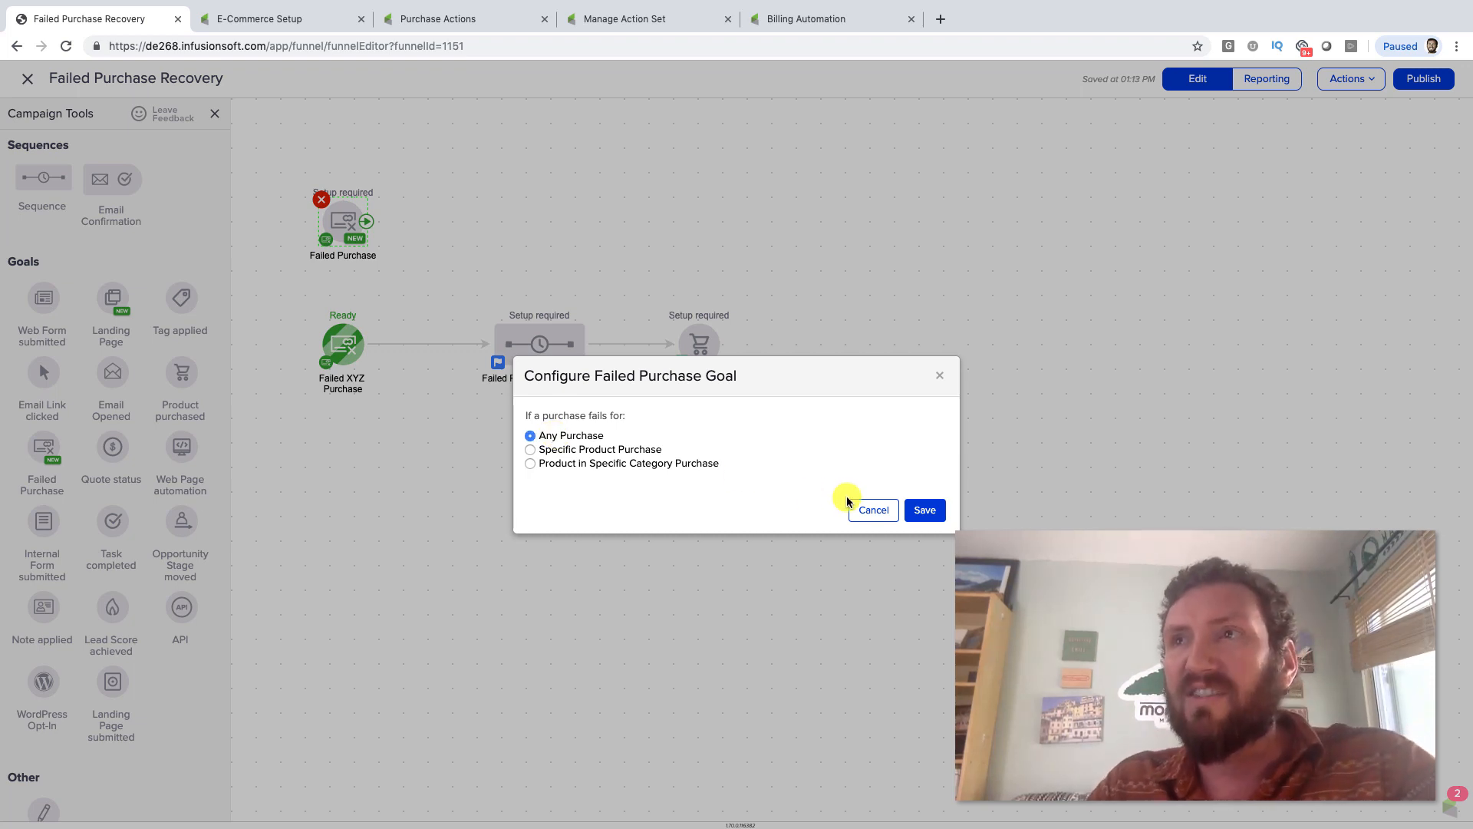
pyautogui.click(926, 510)
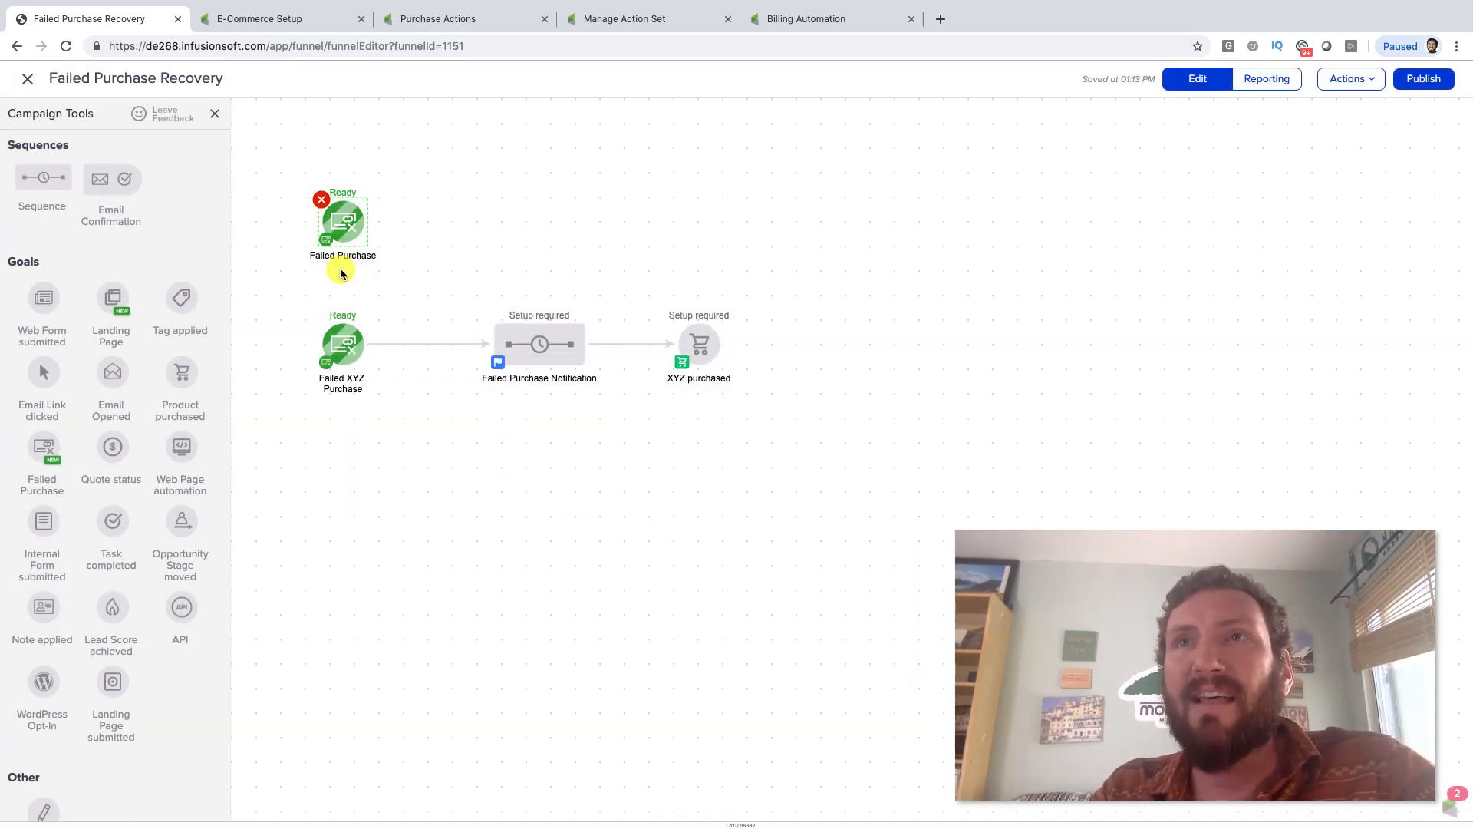
# - Delete the extra Failed Purchase goal above the flow
pyautogui.click(321, 199)
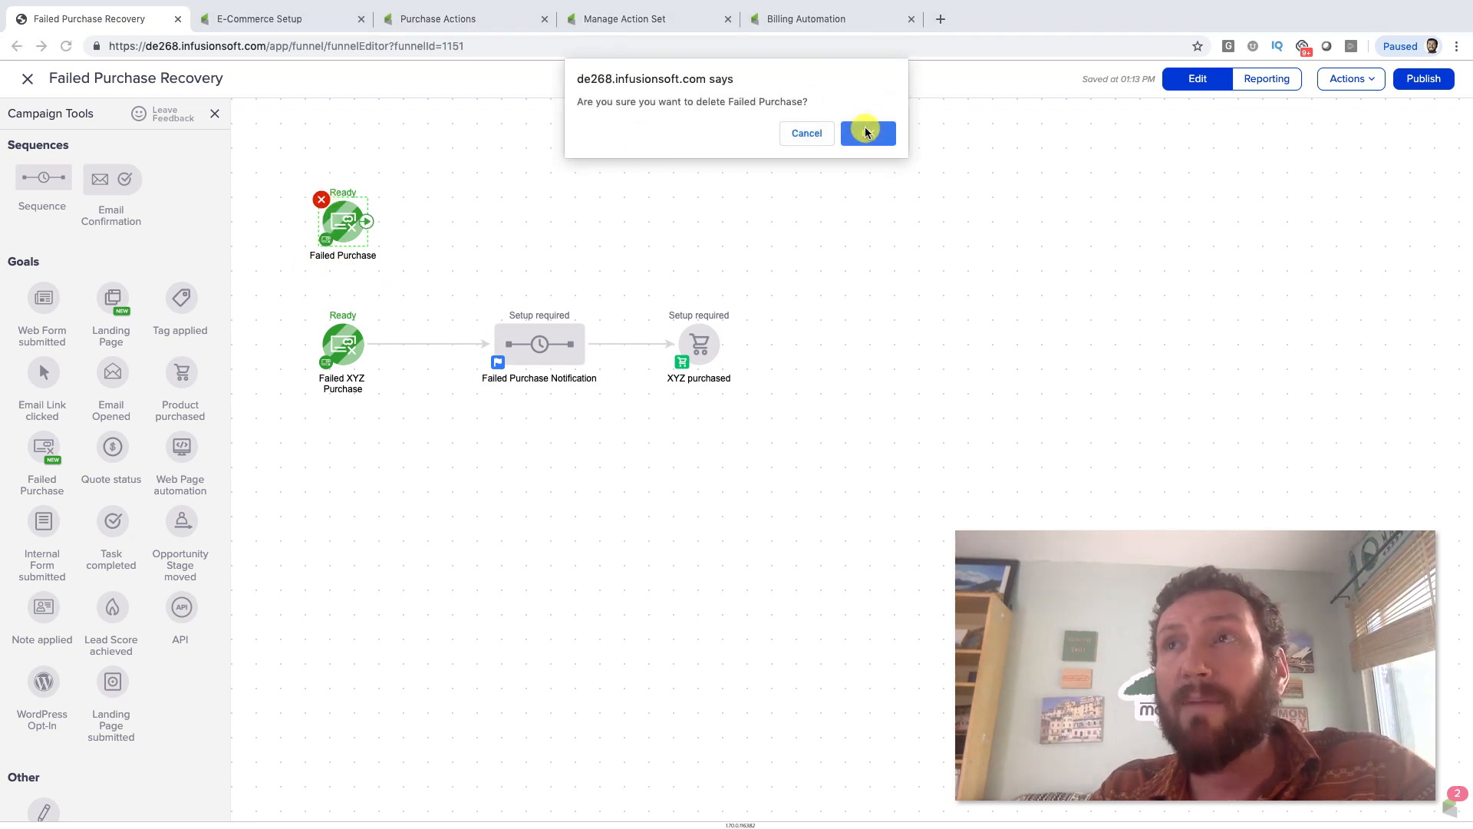
pyautogui.click(866, 133)
# - Move the Failed XYZ Purchase goal, Failed Purchase Notification sequence and XYZ purchased goal together back up the canvas
pyautogui.moveTo(290, 274); pyautogui.dragTo(733, 453)
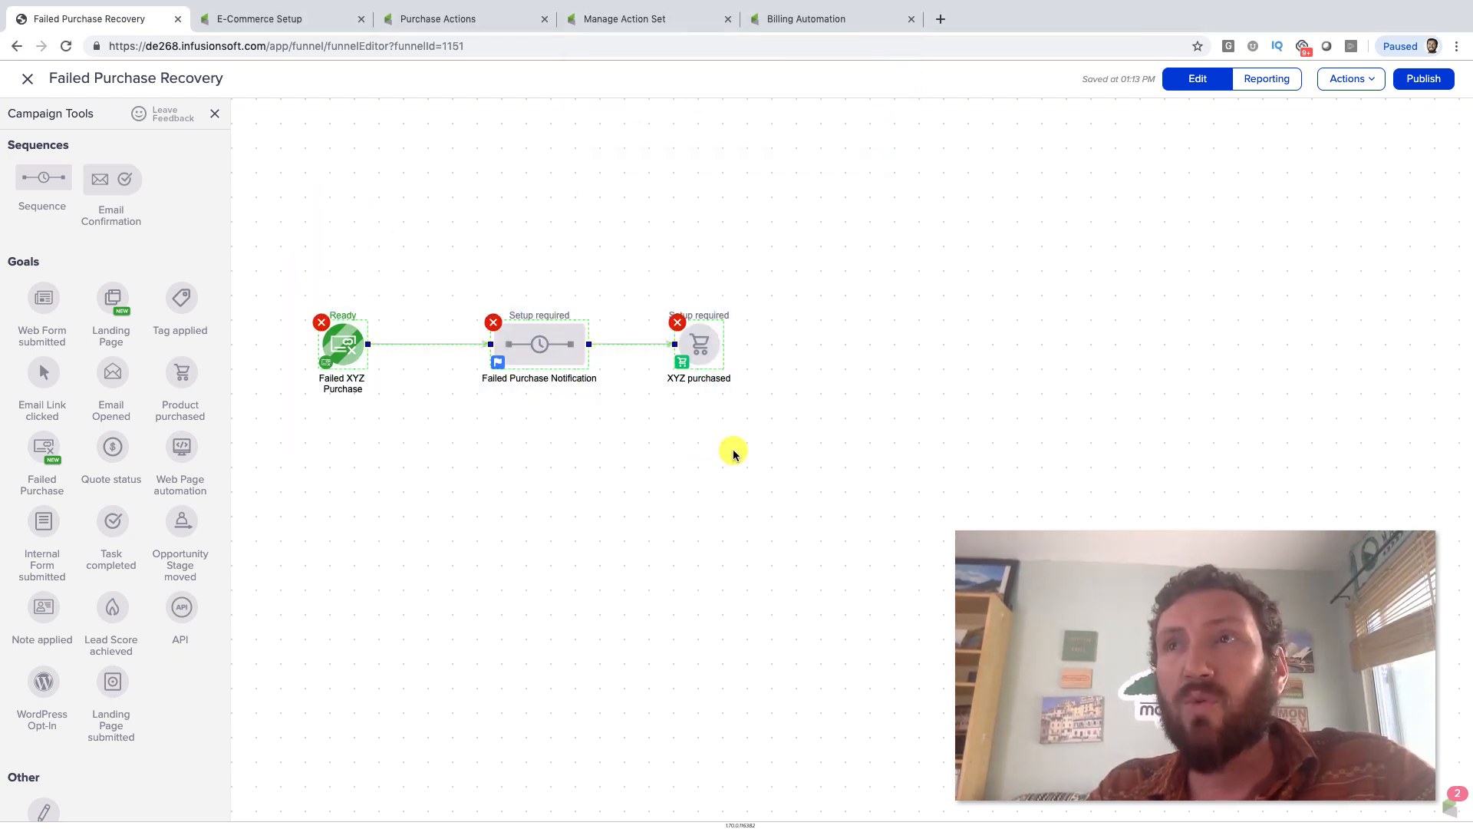
pyautogui.moveTo(551, 363); pyautogui.dragTo(551, 266)
pyautogui.click(563, 423)
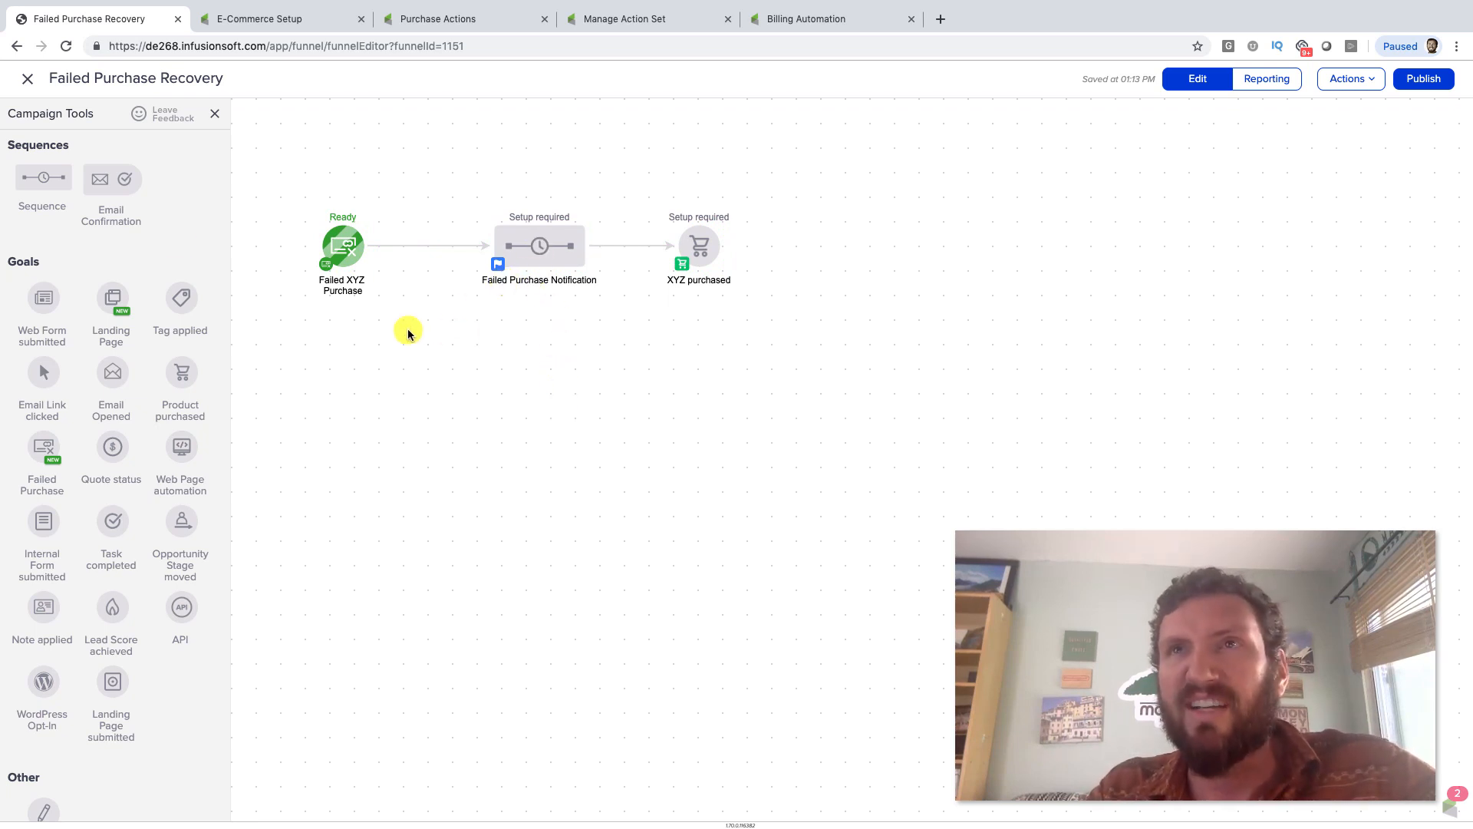
# - Review the configuration of the Failed XYZ Purchase goal and close it
pyautogui.doubleClick(342, 246)
pyautogui.click(874, 527)
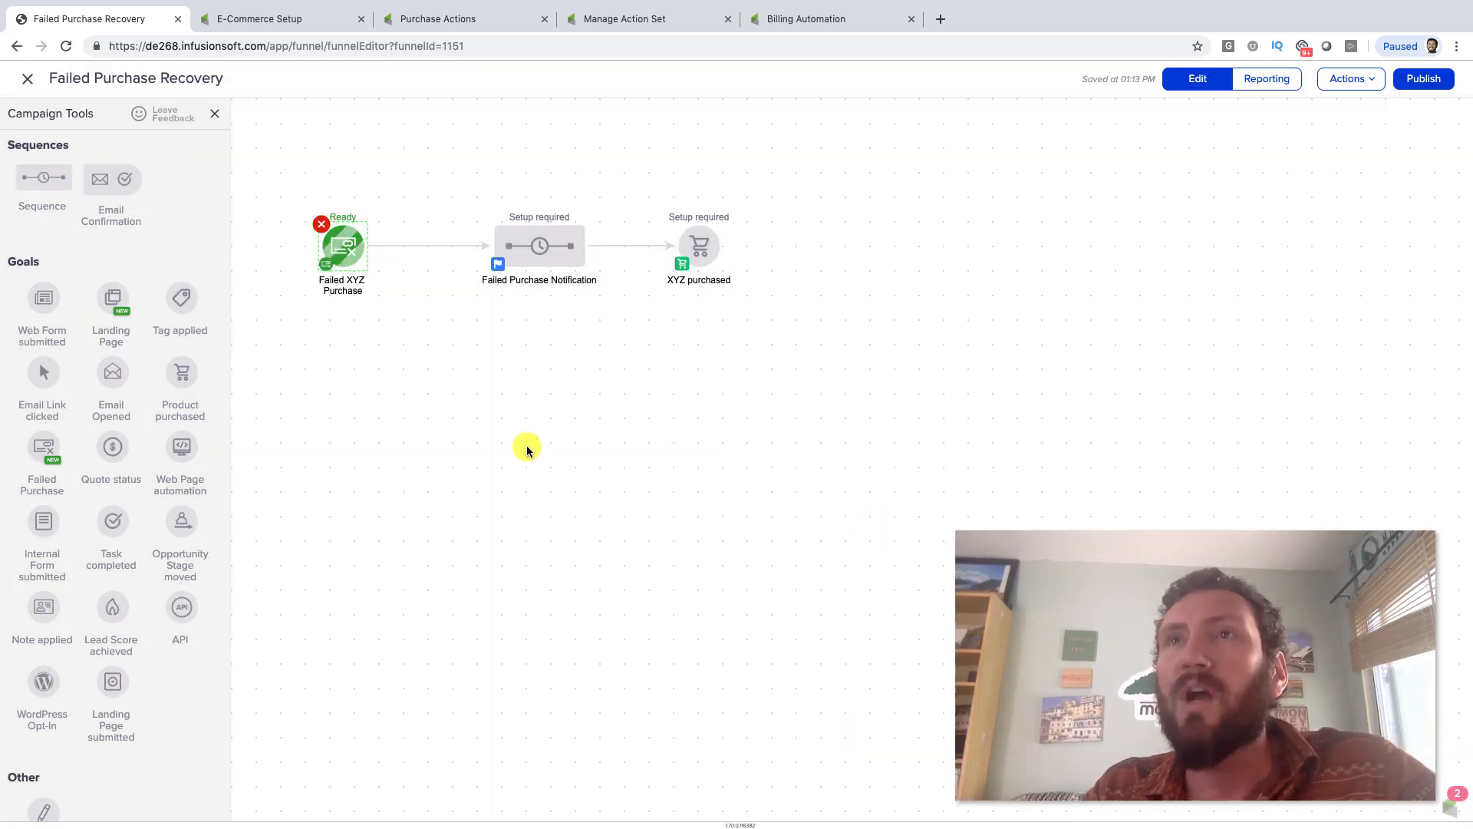
# - Add a sequence named "Subscribers" below Failed Purchase Notification and connect the Failed XYZ Purchase goal to it
pyautogui.moveTo(30, 181); pyautogui.dragTo(511, 326)
pyautogui.moveTo(368, 251); pyautogui.dragTo(526, 342)
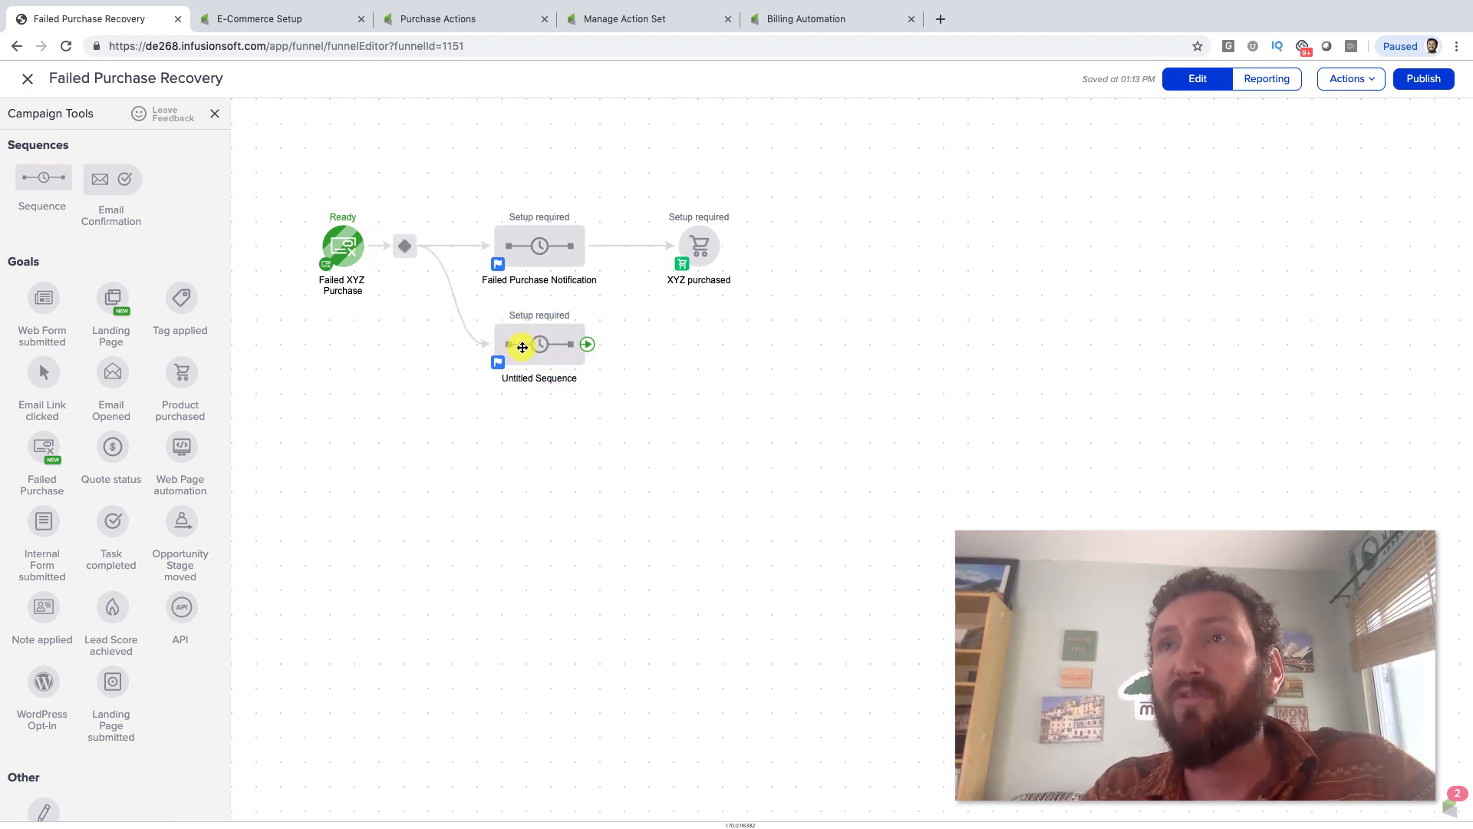
pyautogui.click(546, 379)
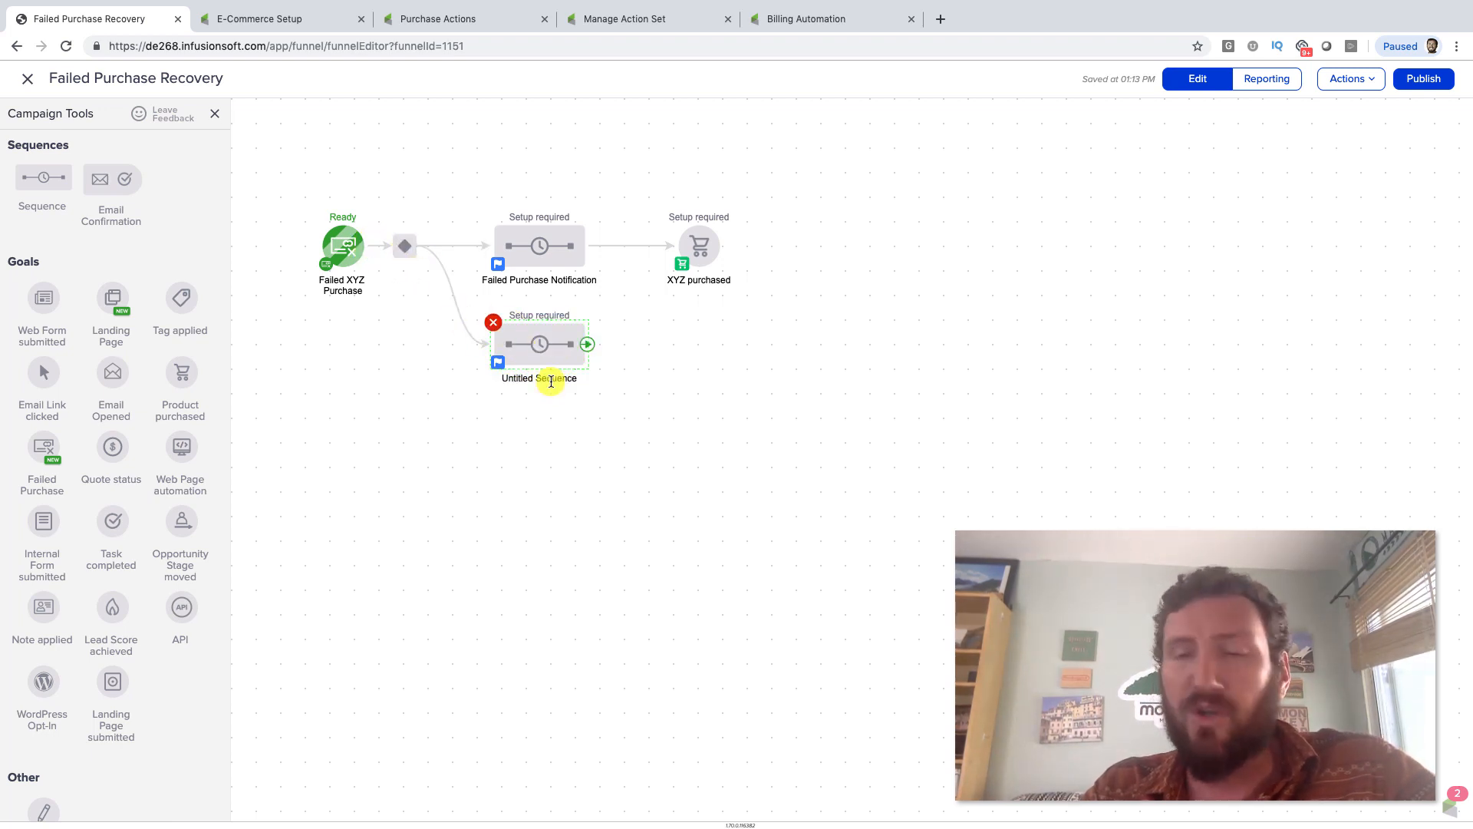
pyautogui.click(545, 379)
pyautogui.write('Subscribers')
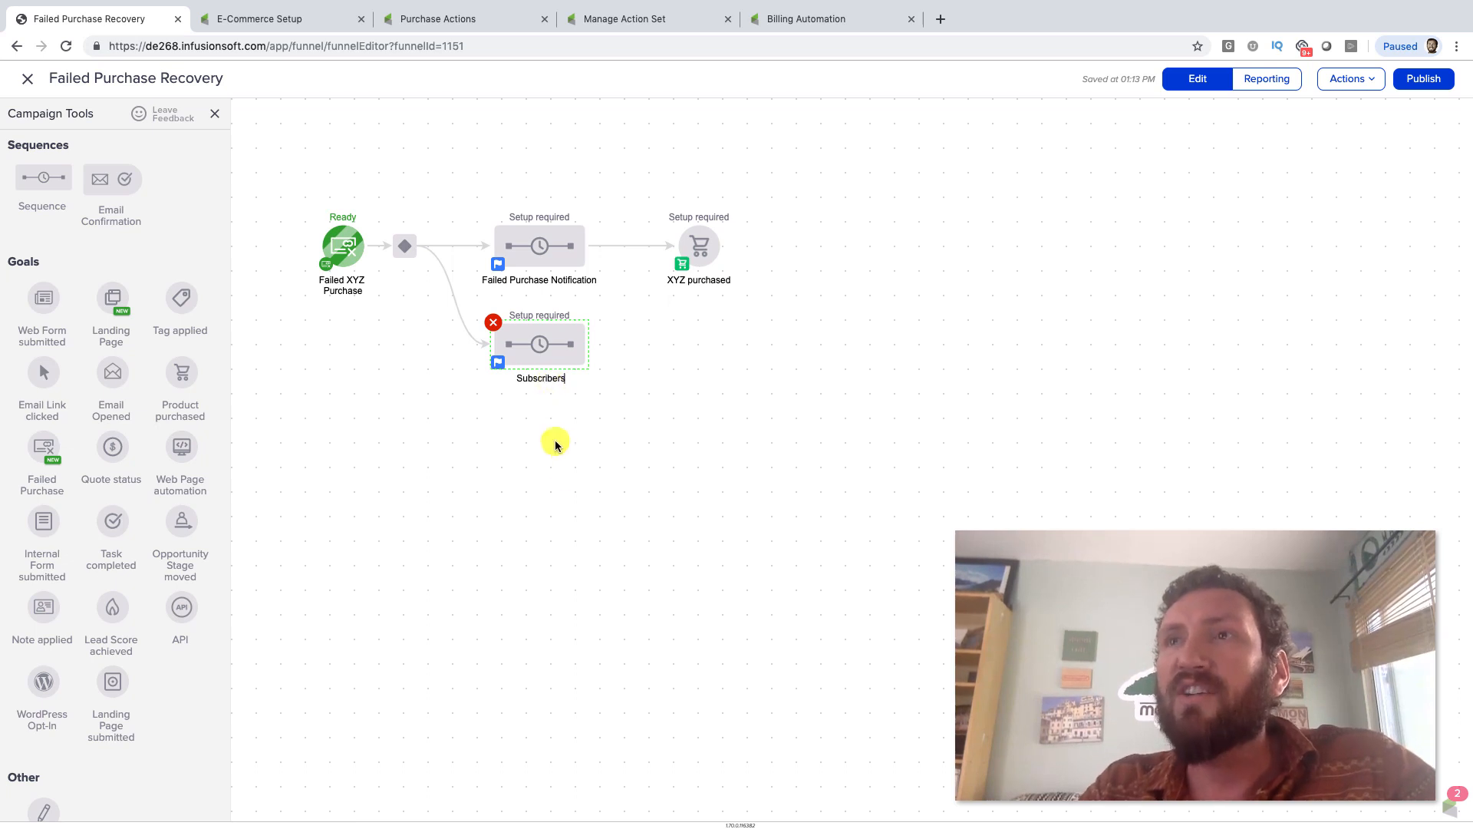
pyautogui.click(565, 476)
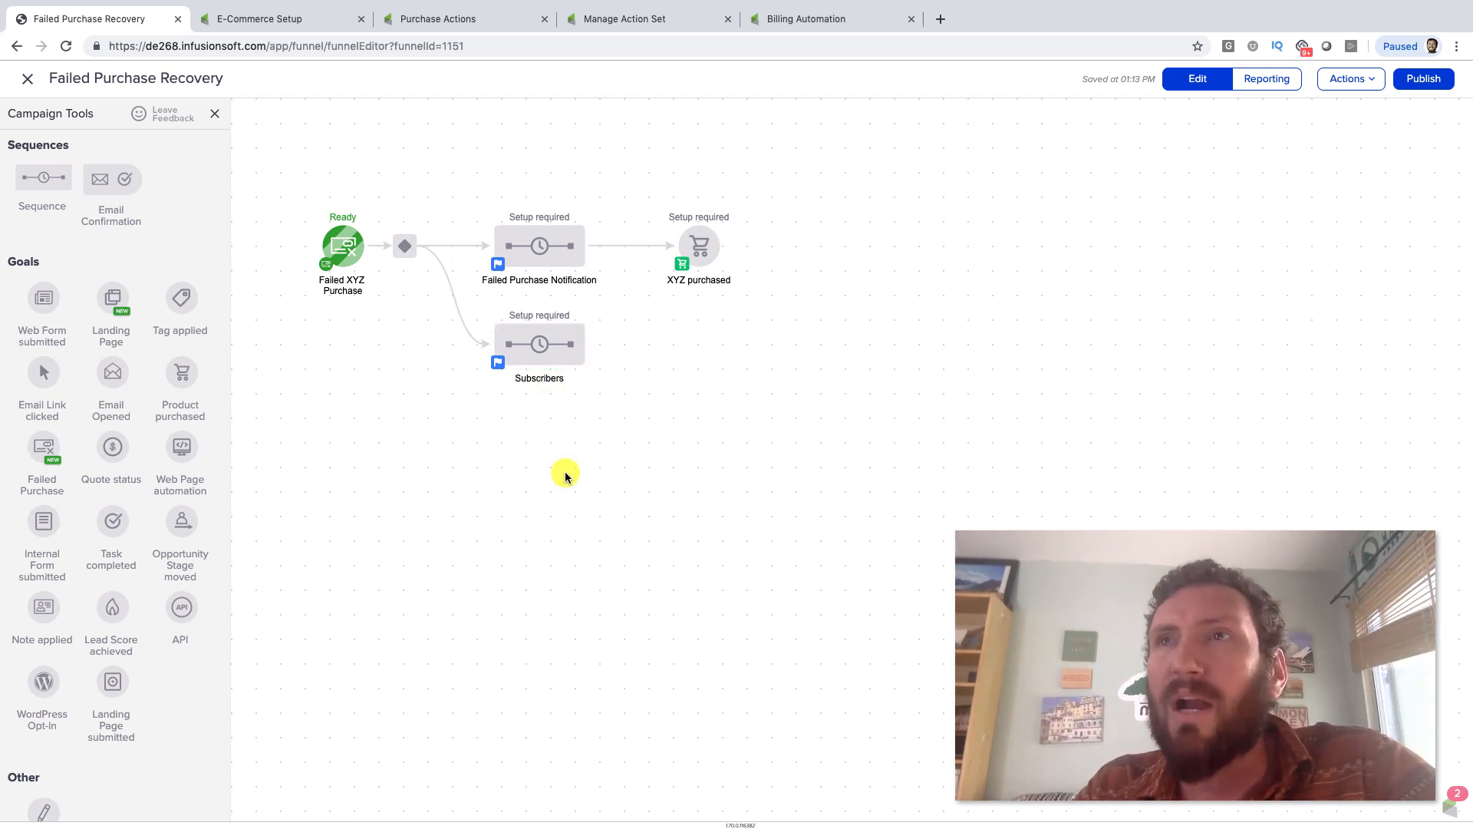
# - Shift the Failed Purchase Notification sequence and the XYZ purchased goal slightly nearer to the Failed XYZ Purchase goal
pyautogui.moveTo(532, 359)
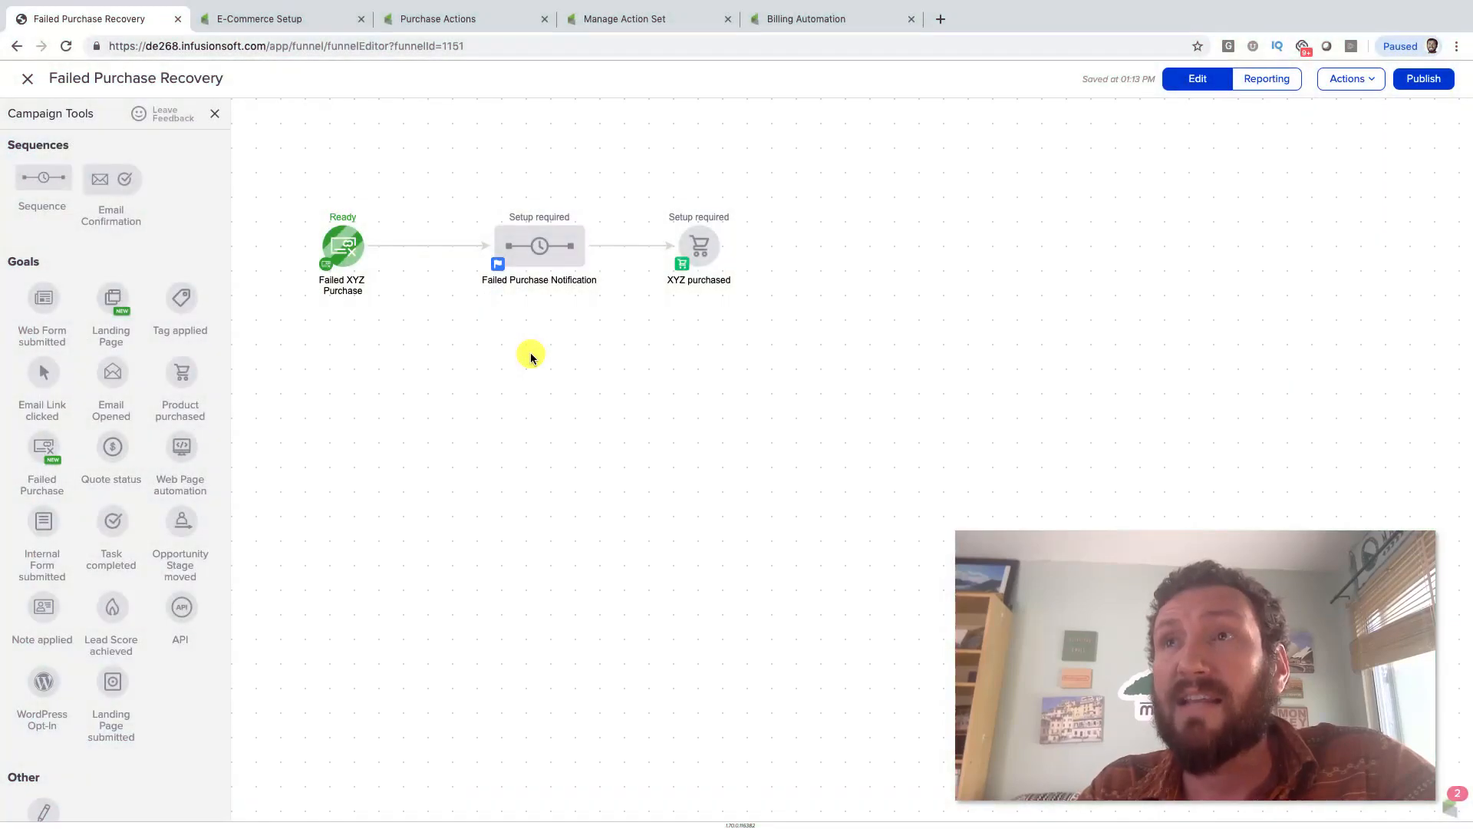
pyautogui.moveTo(537, 249); pyautogui.dragTo(517, 248)
pyautogui.moveTo(680, 241); pyautogui.dragTo(629, 242)
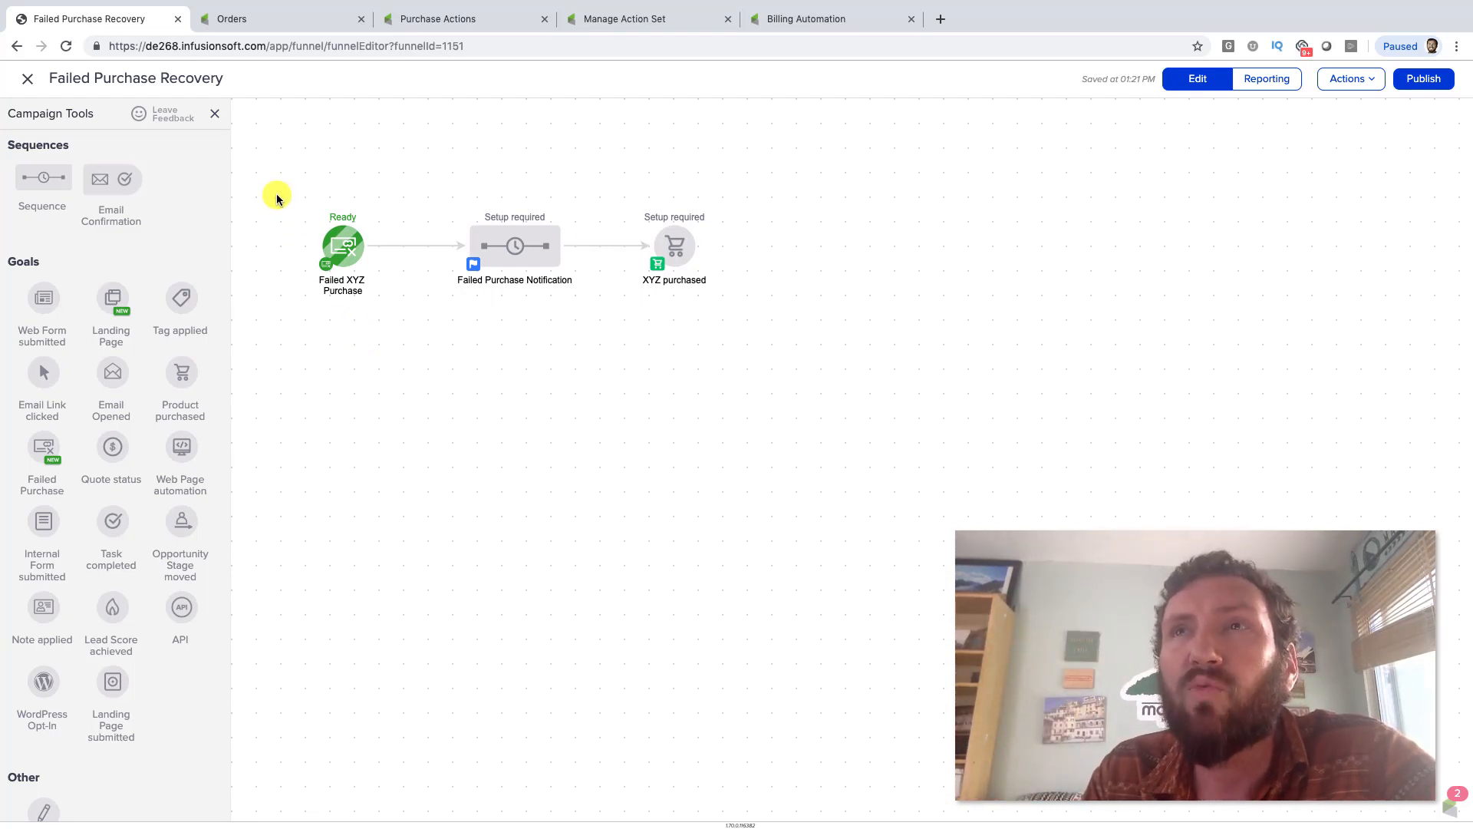
pyautogui.moveTo(273, 191); pyautogui.dragTo(403, 342)
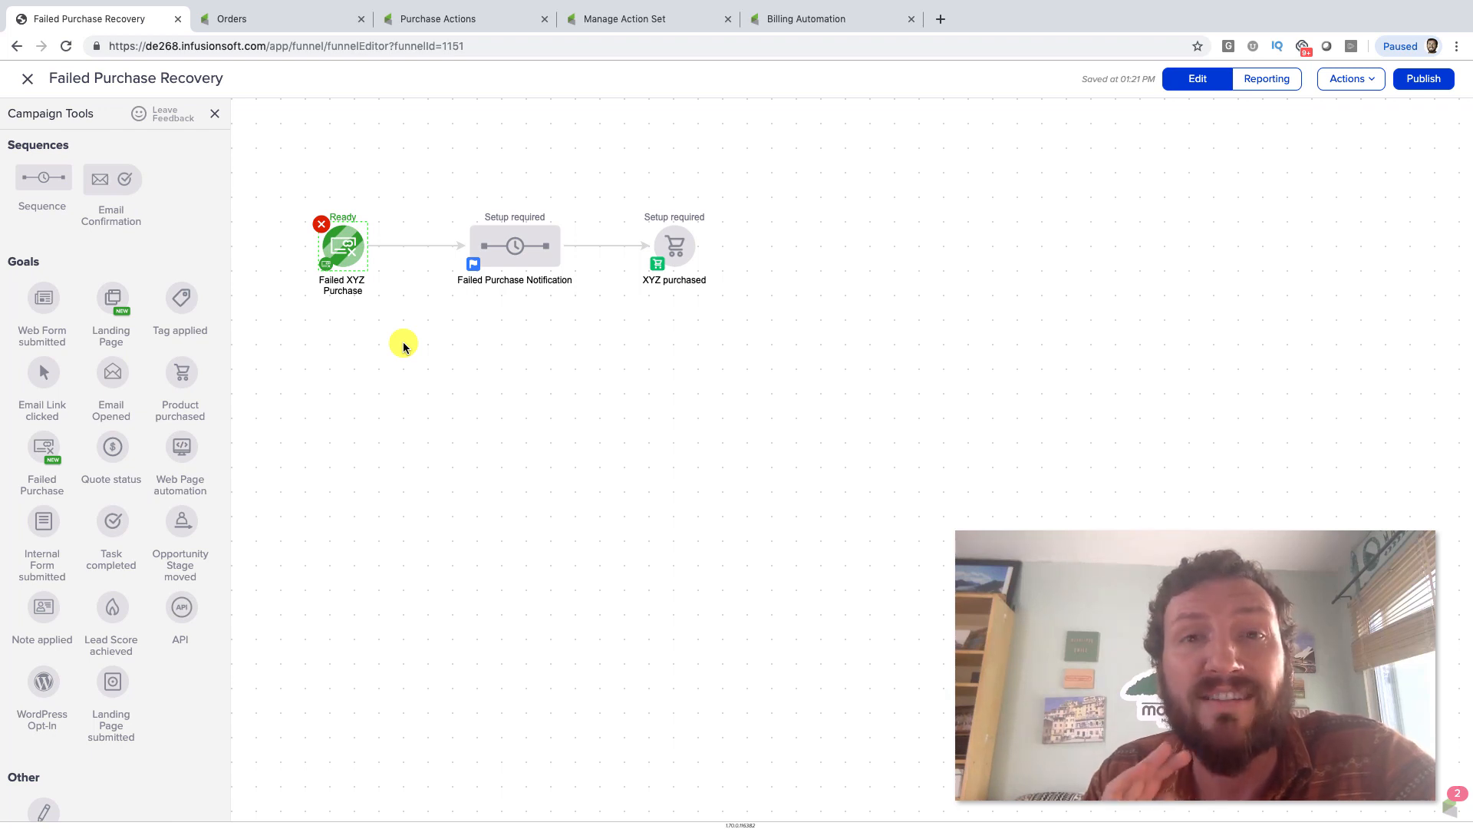
pyautogui.click(403, 343)
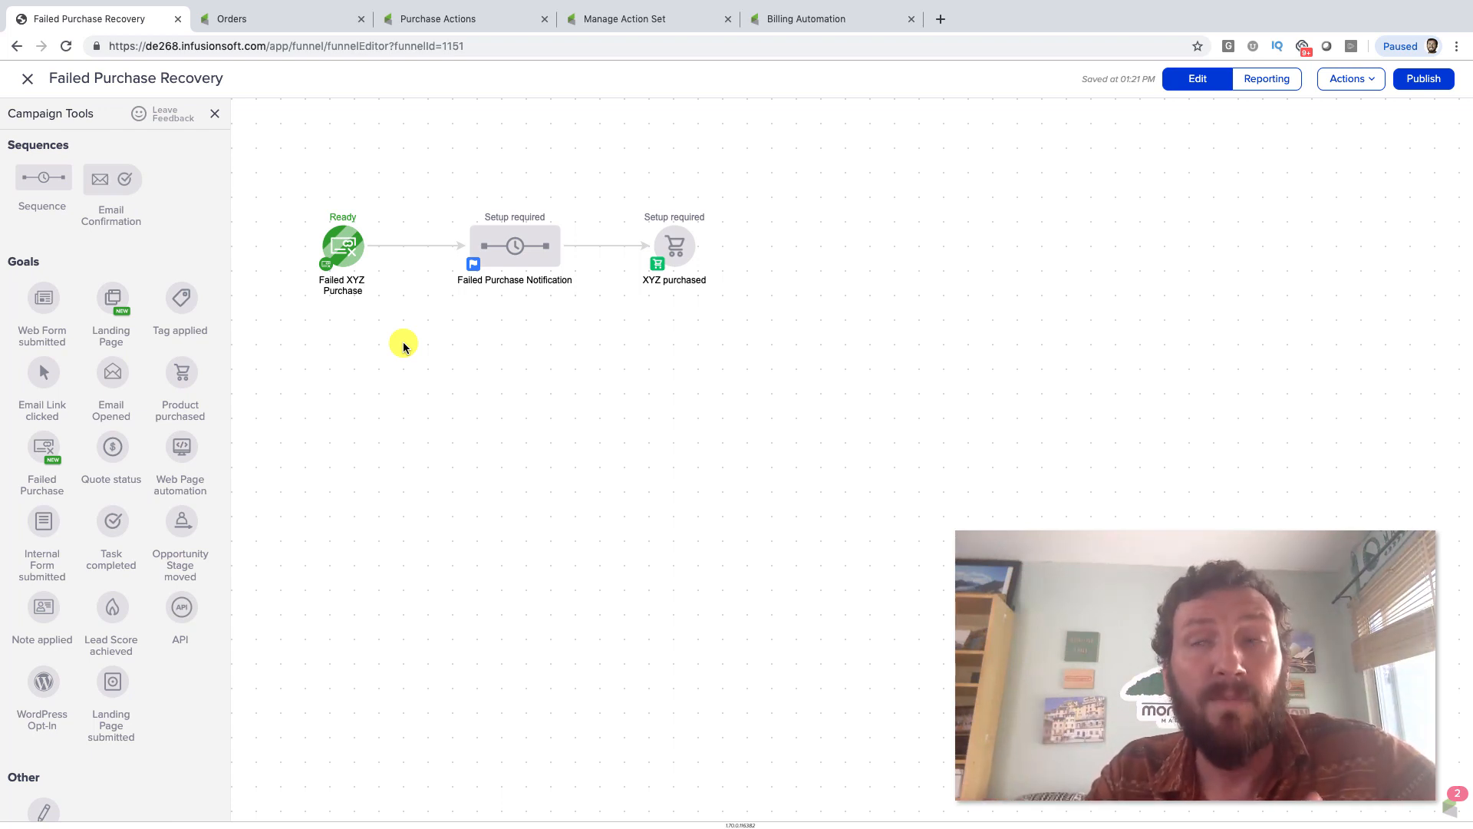
pyautogui.click(693, 250)
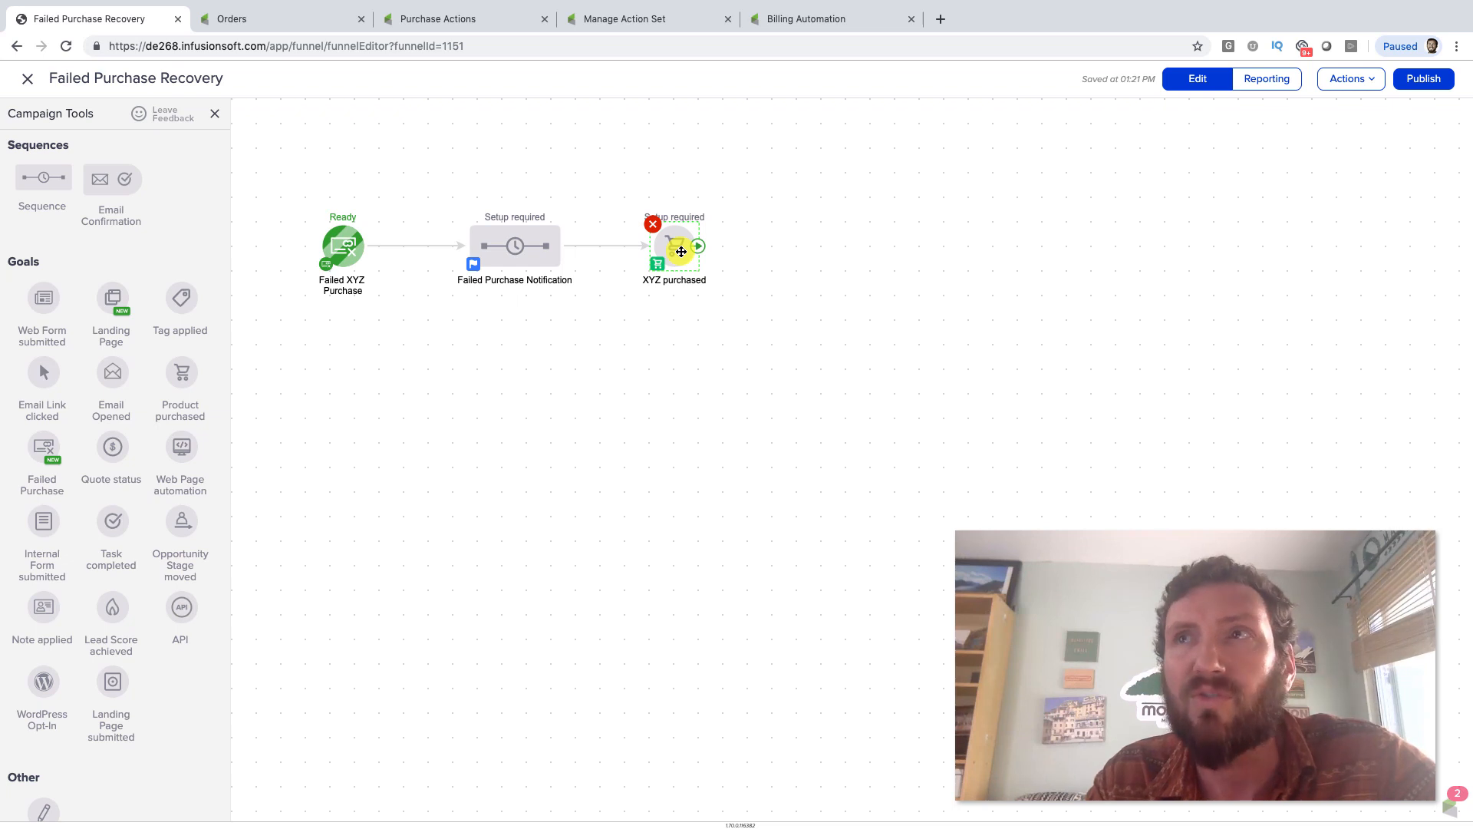
pyautogui.click(341, 245)
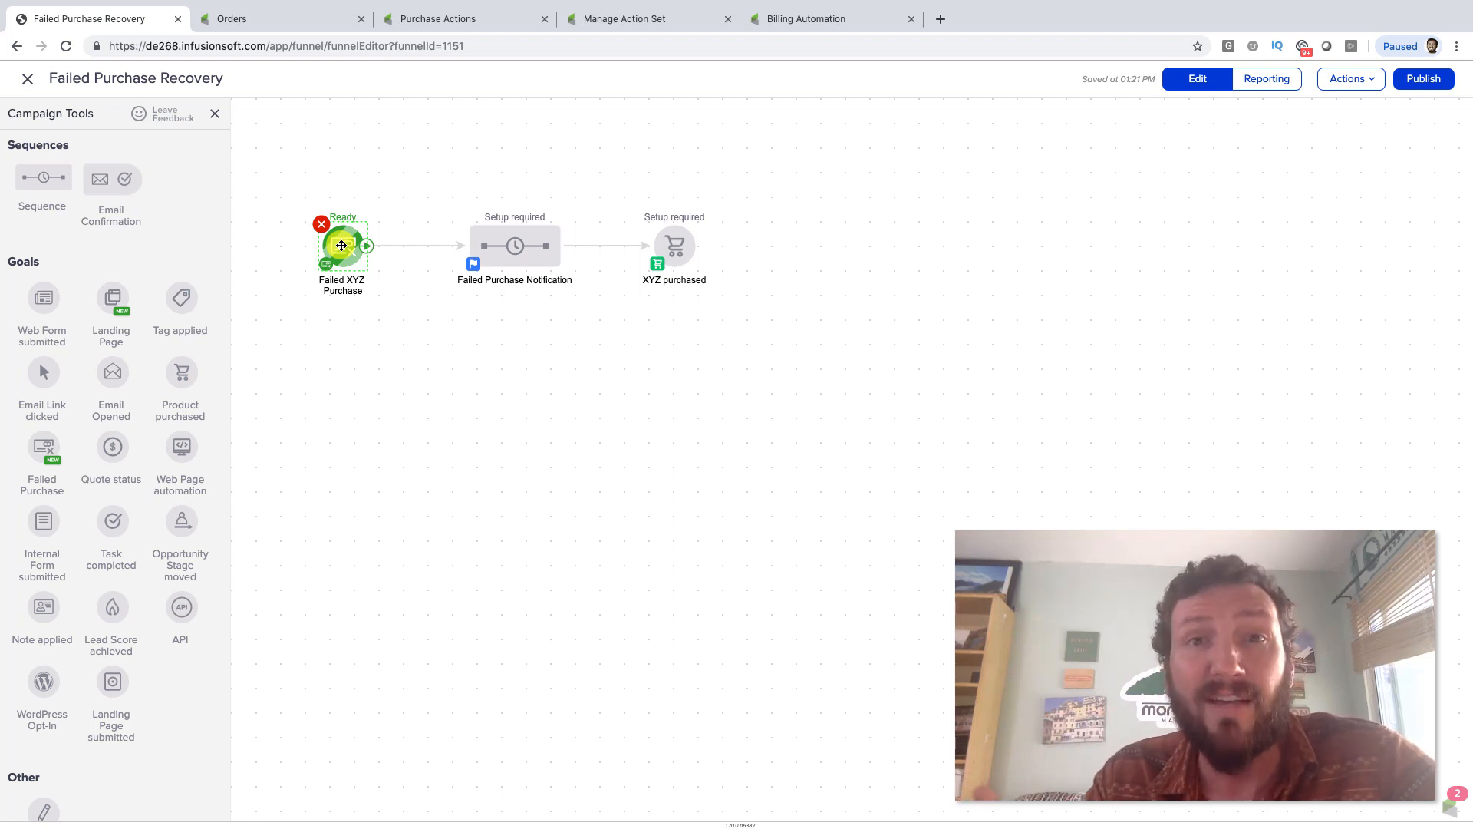
# - Review the default max retries and days between retries in the E-Commerce Orders settings, and return to the campaign
pyautogui.click(270, 20)
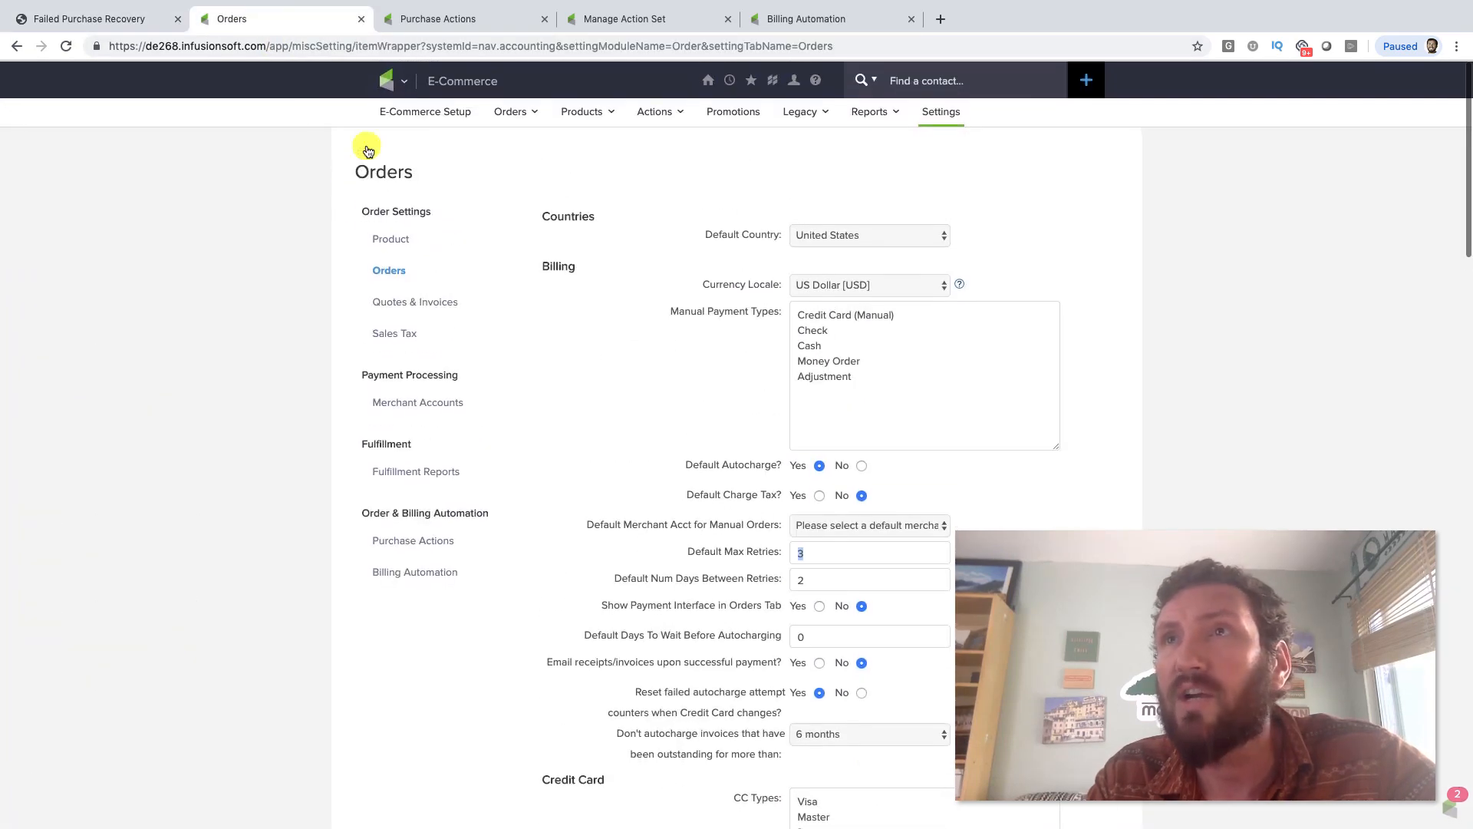
pyautogui.click(388, 79)
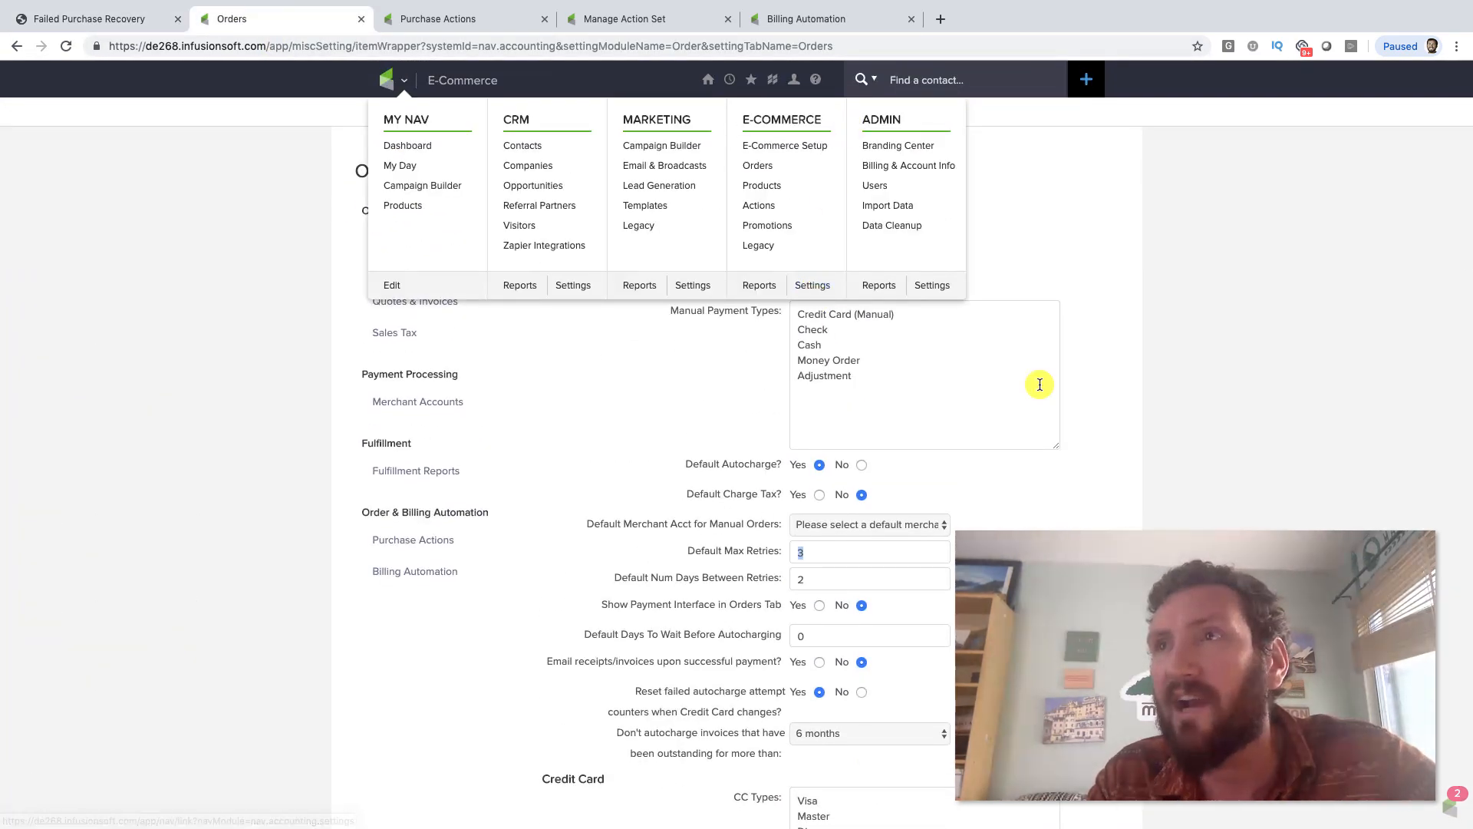
pyautogui.scroll(-4, 1039, 384)
pyautogui.press('Tab')
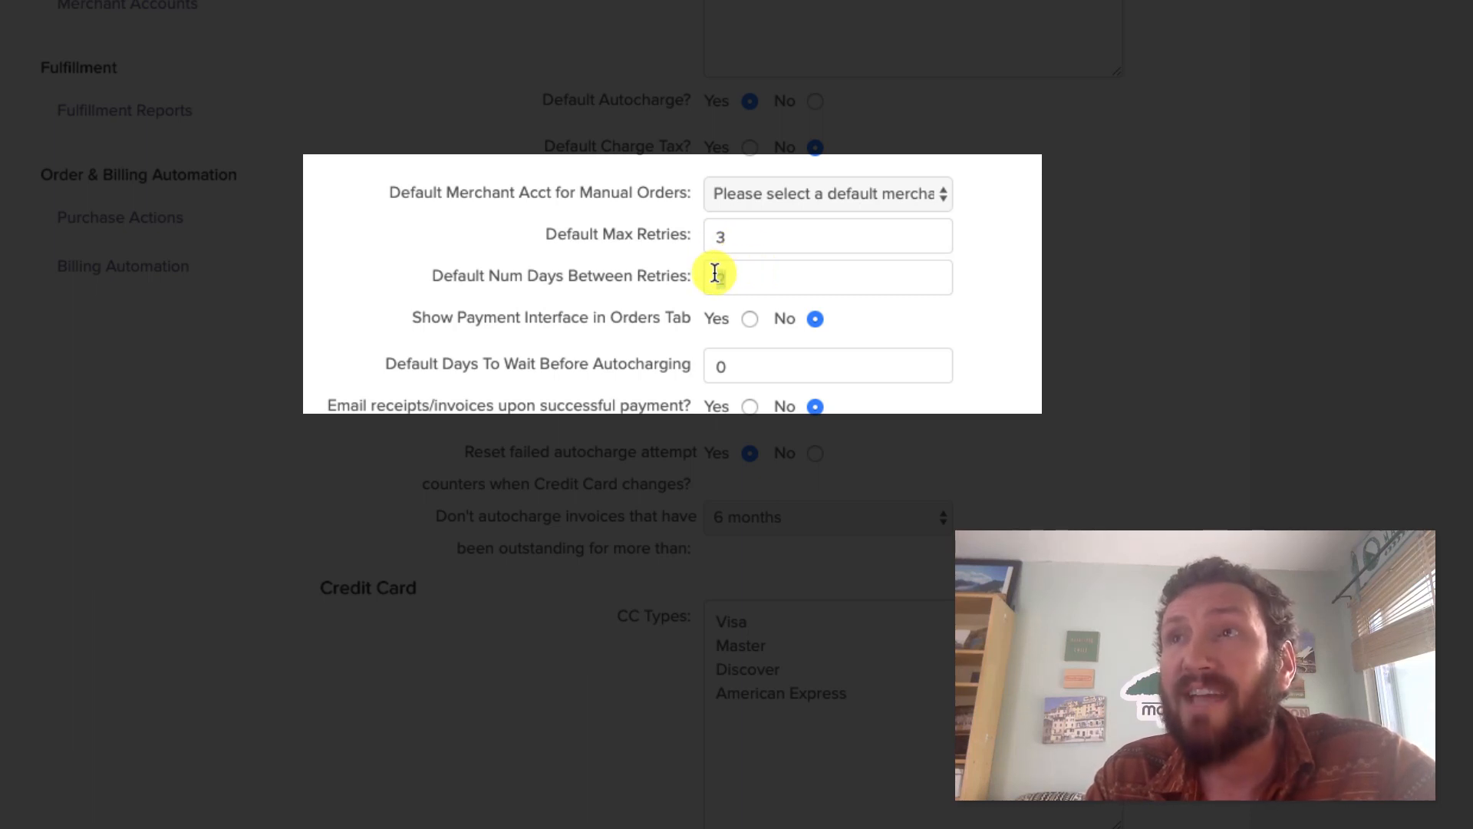
pyautogui.moveTo(731, 278); pyautogui.dragTo(707, 284)
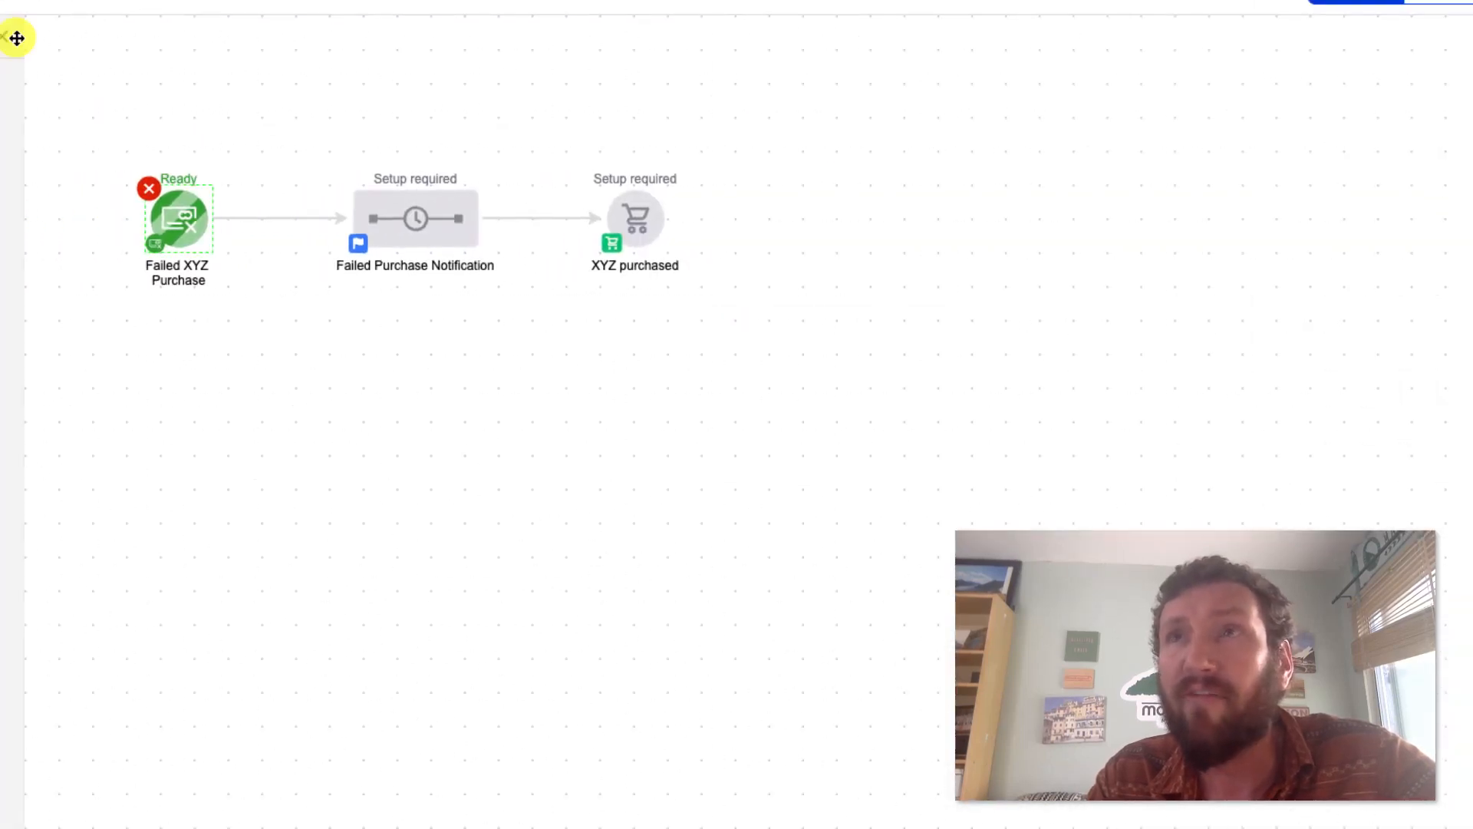
pyautogui.moveTo(315, 149); pyautogui.dragTo(468, 314)
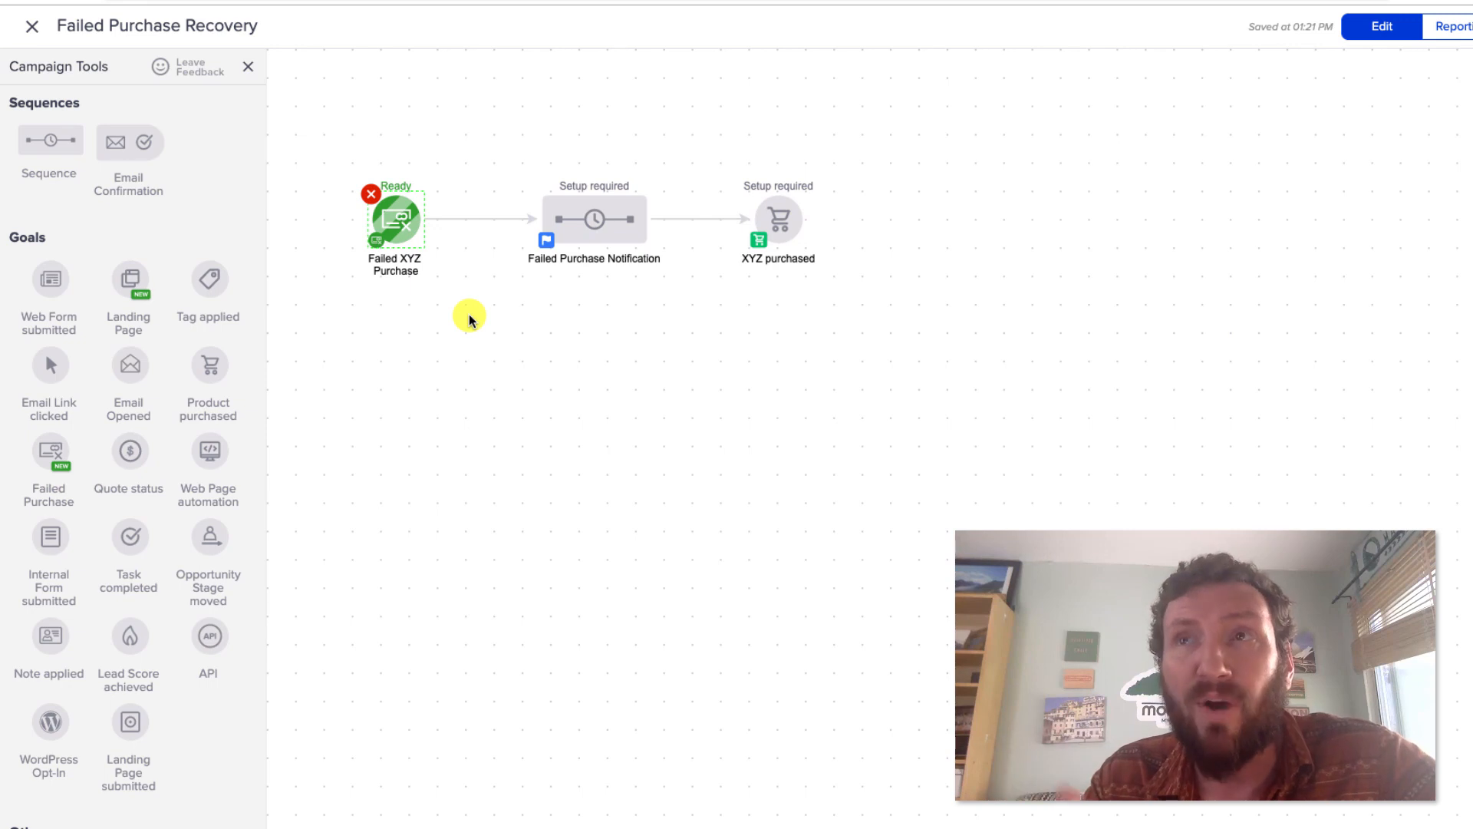
pyautogui.click(789, 223)
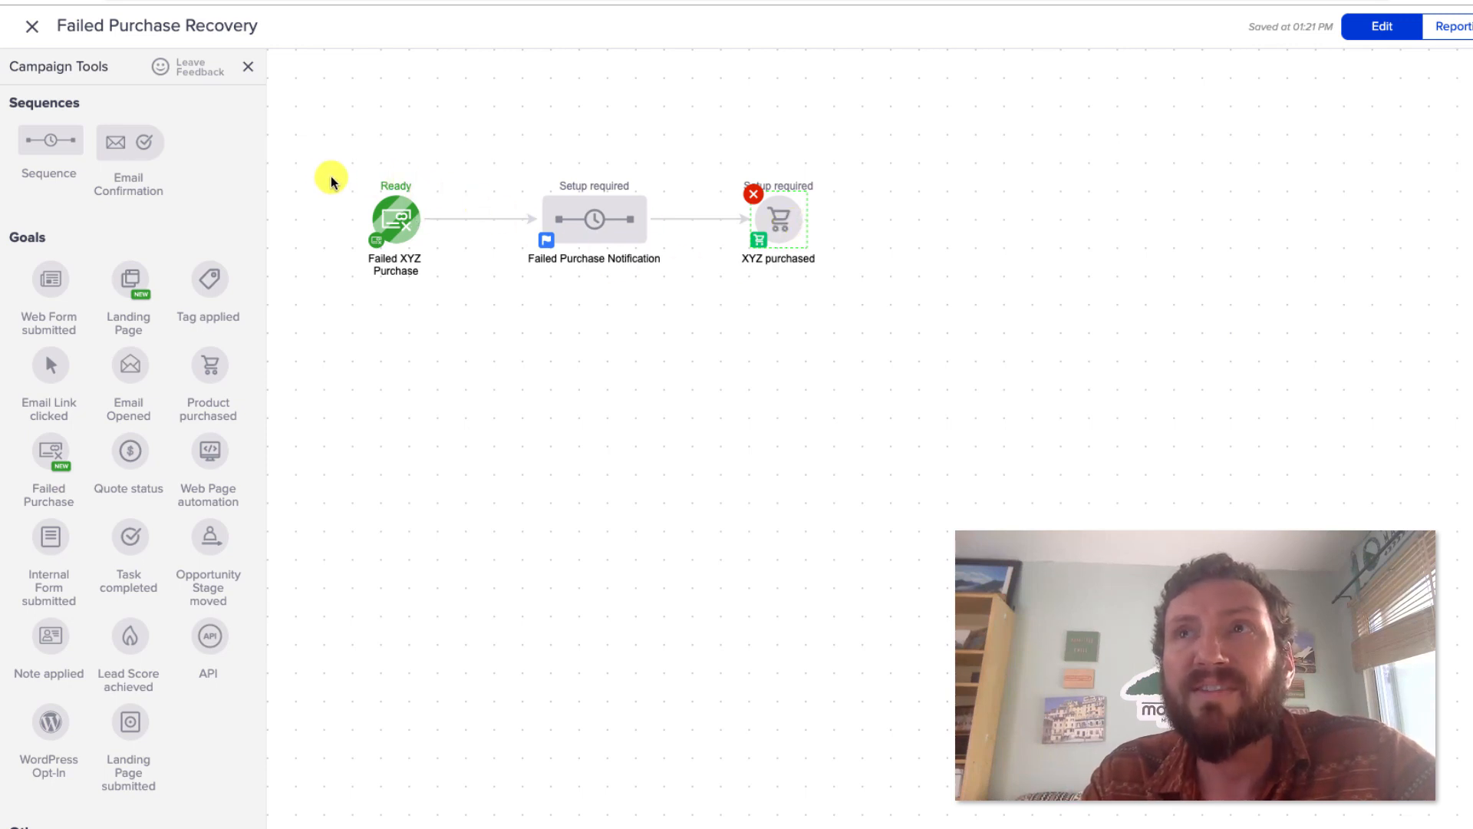
pyautogui.moveTo(320, 166); pyautogui.dragTo(477, 305)
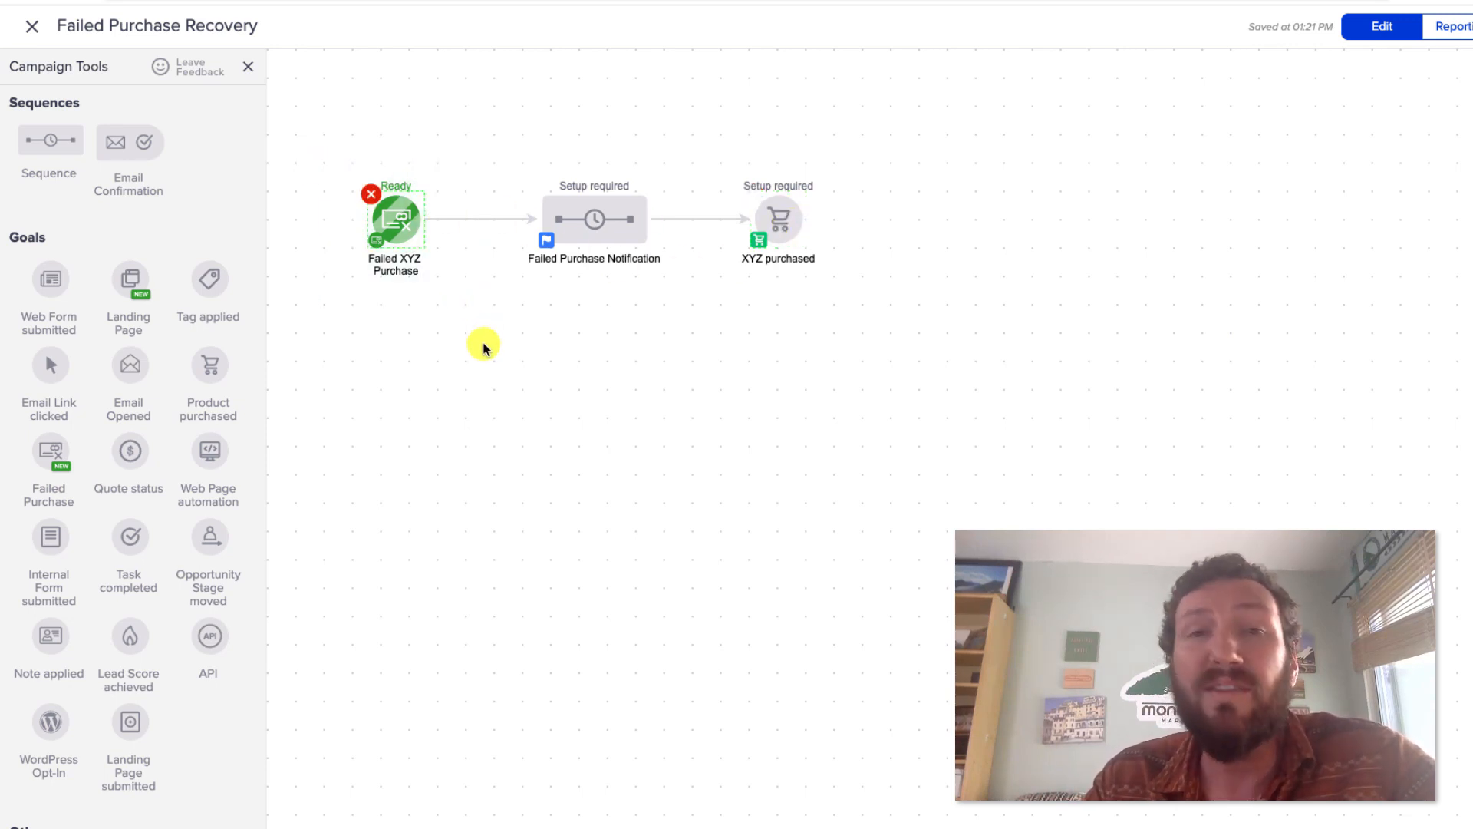
pyautogui.click(784, 220)
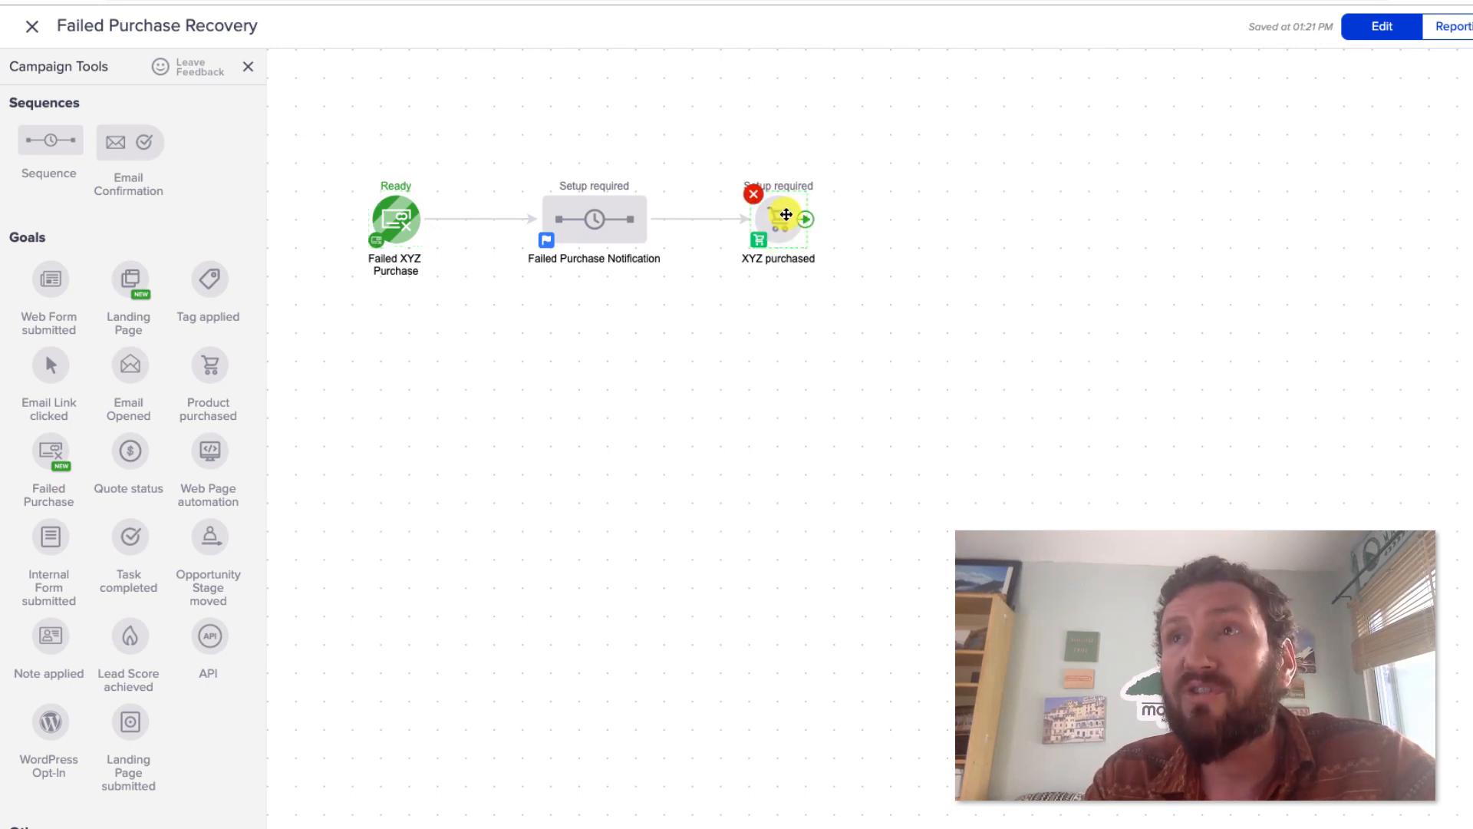
pyautogui.click(632, 390)
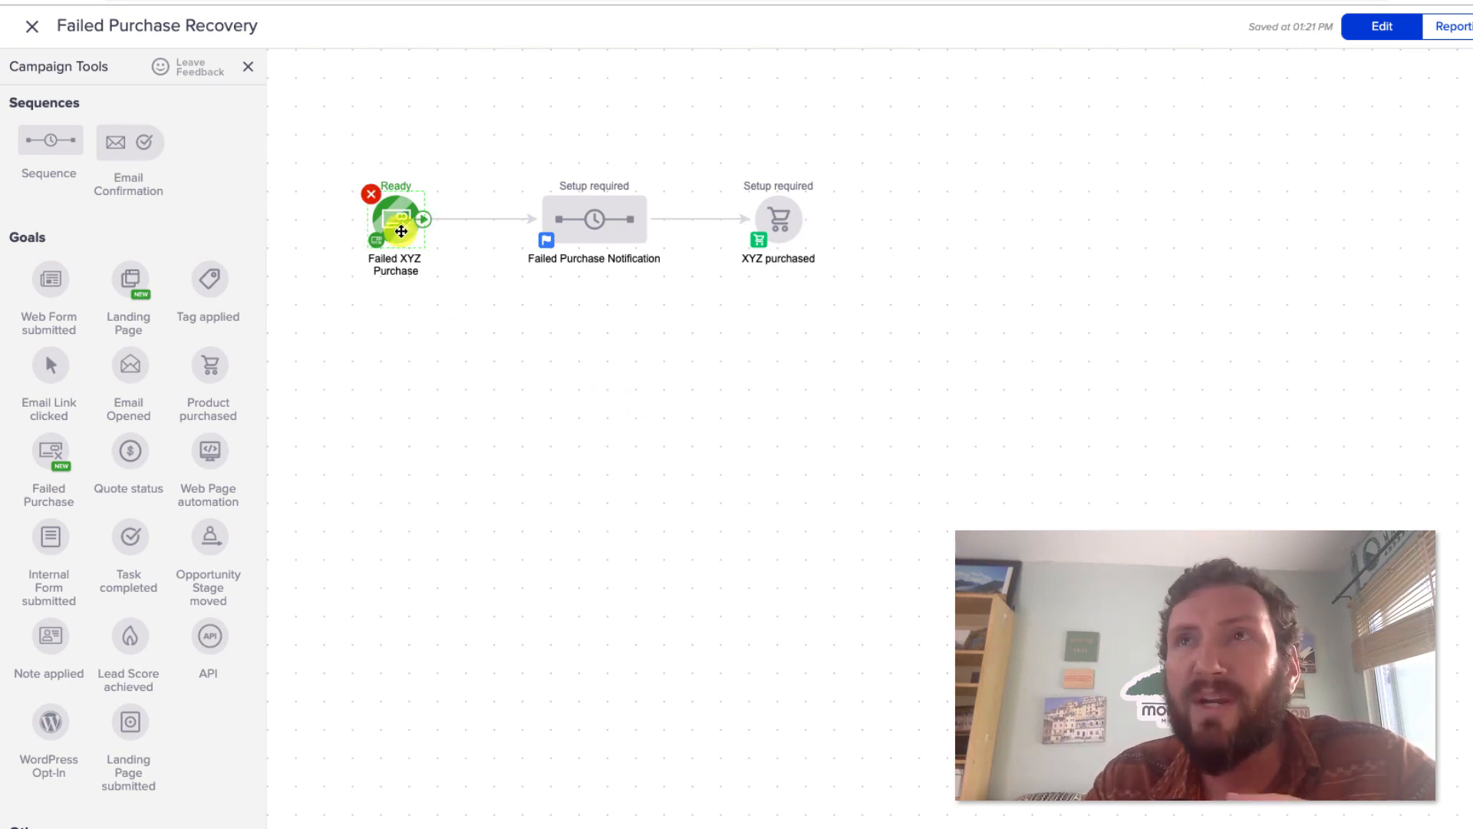
pyautogui.click(460, 391)
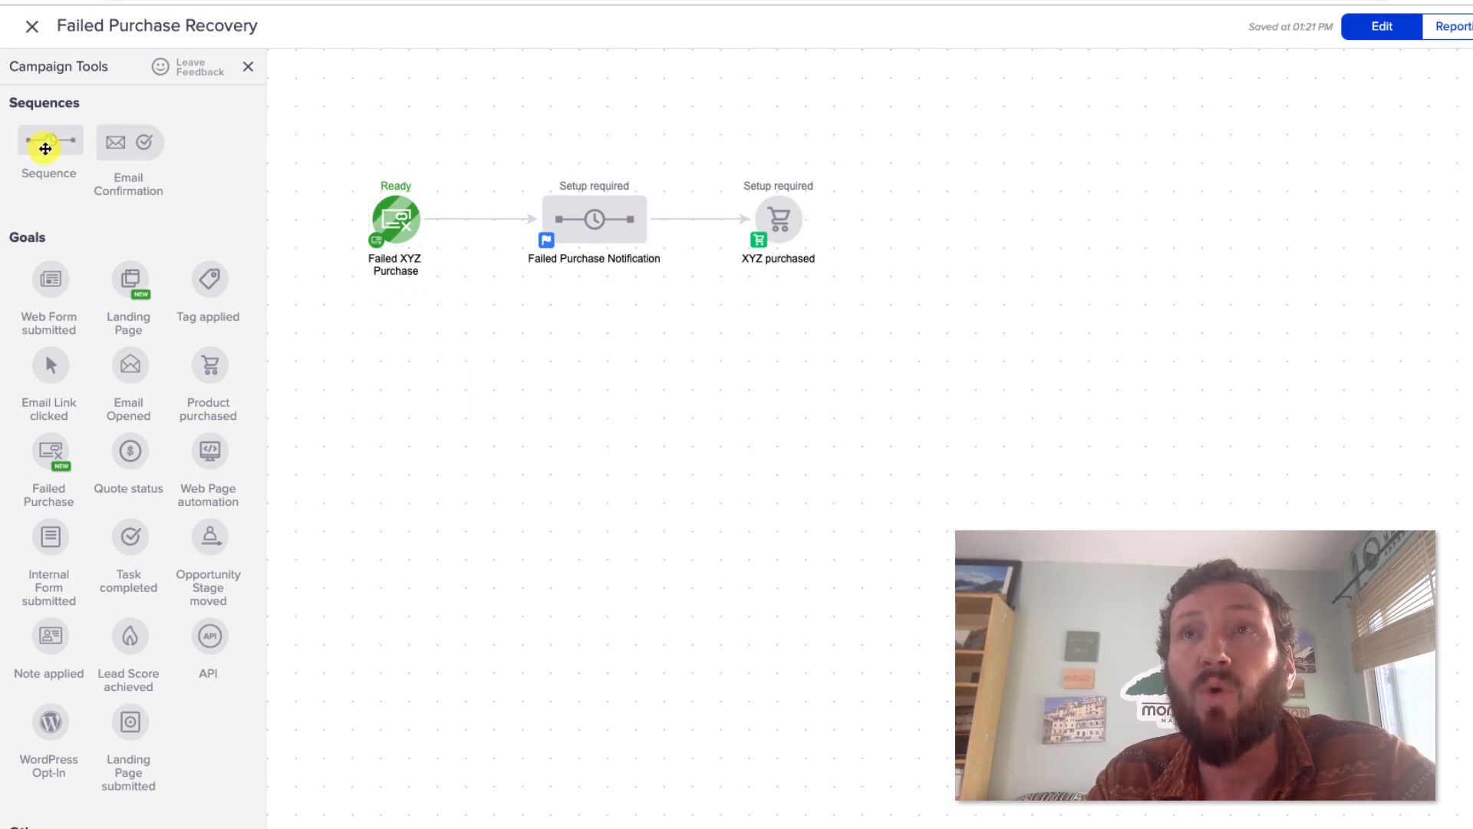
# - Add a new sequence after the XYZ purchased goal, connected to that goal
pyautogui.moveTo(44, 142); pyautogui.dragTo(928, 220)
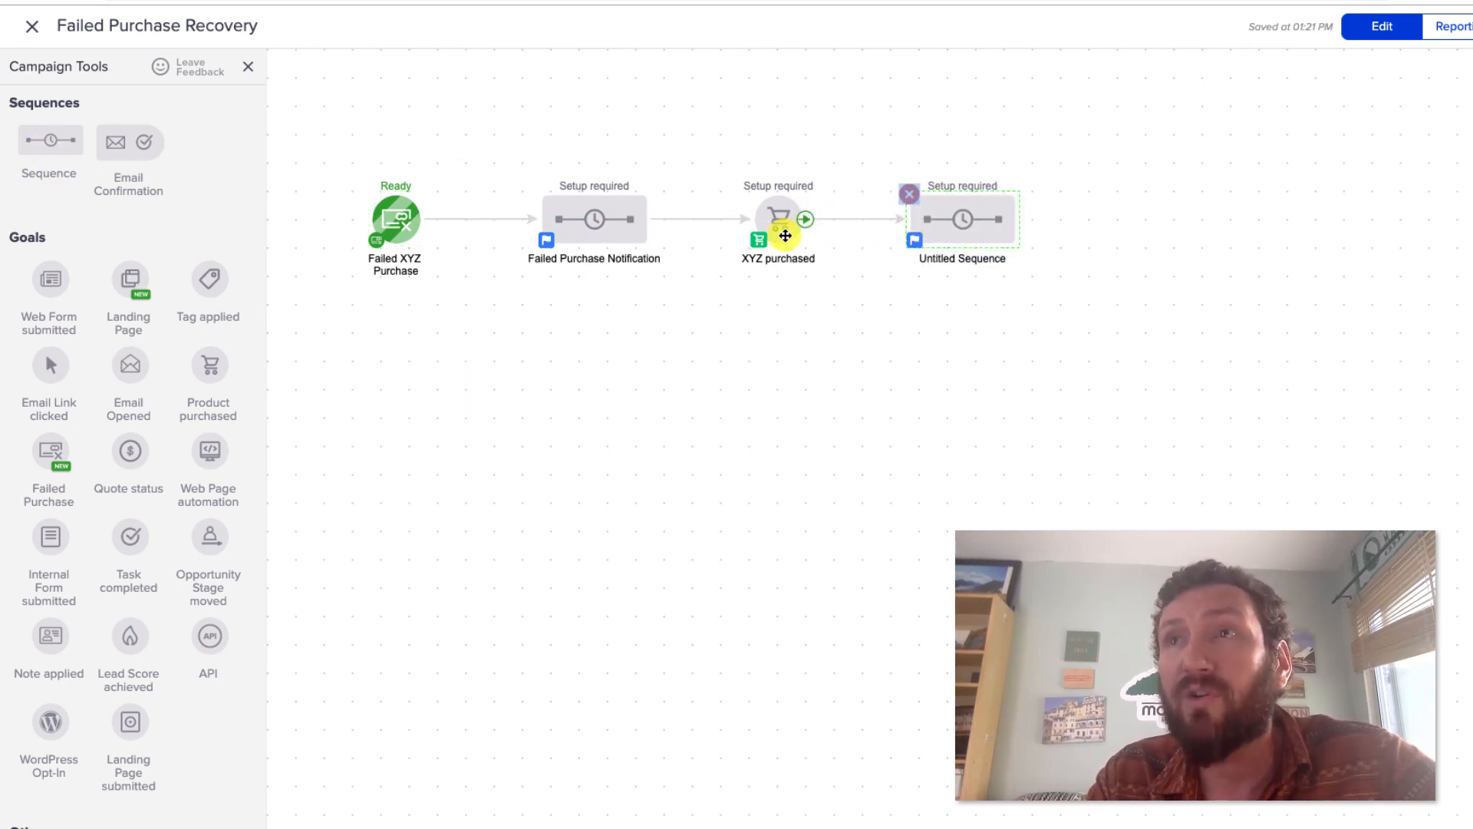
pyautogui.click(608, 338)
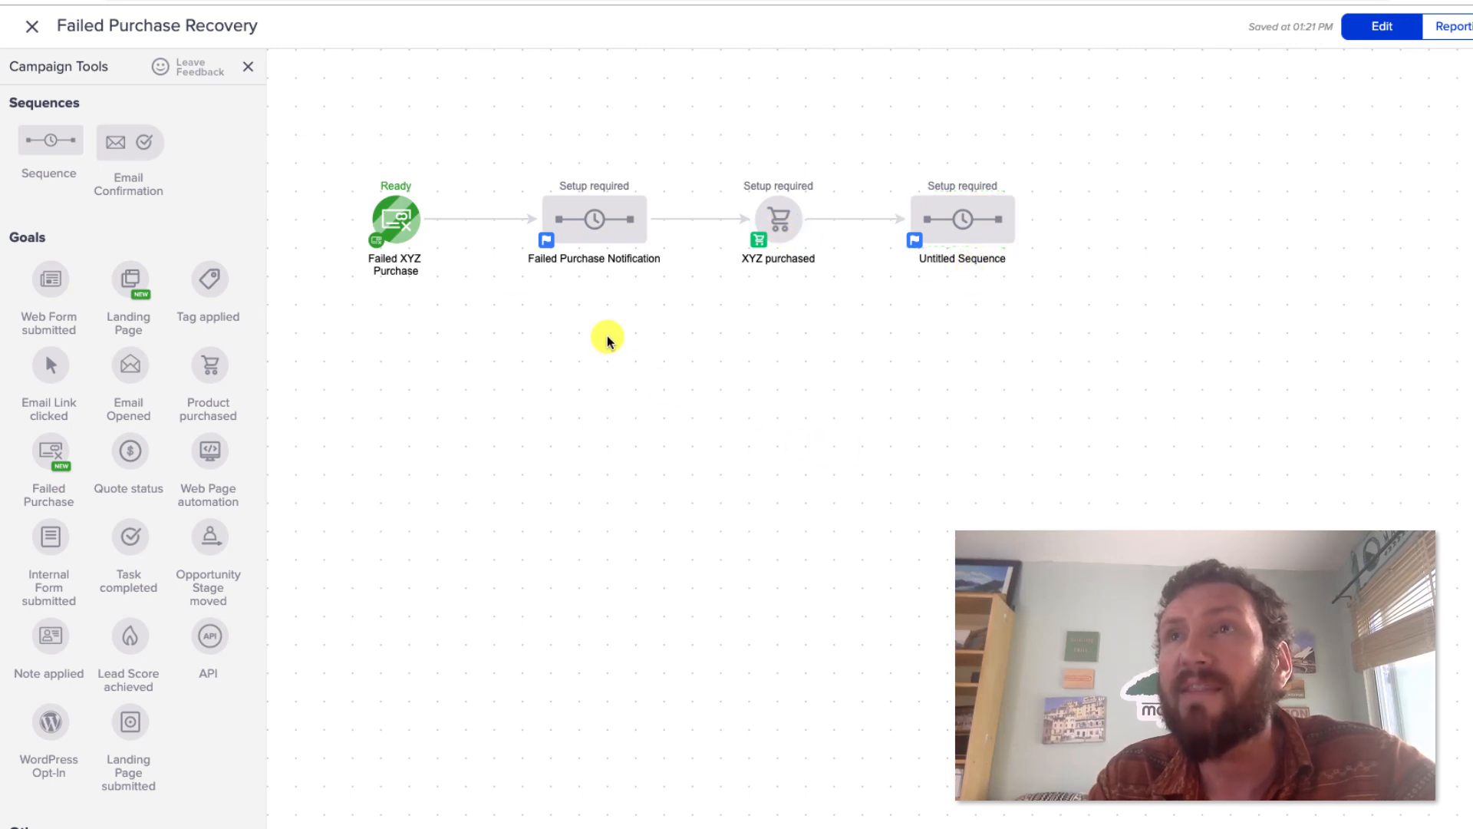
pyautogui.moveTo(325, 127); pyautogui.dragTo(1135, 445)
pyautogui.click(1135, 445)
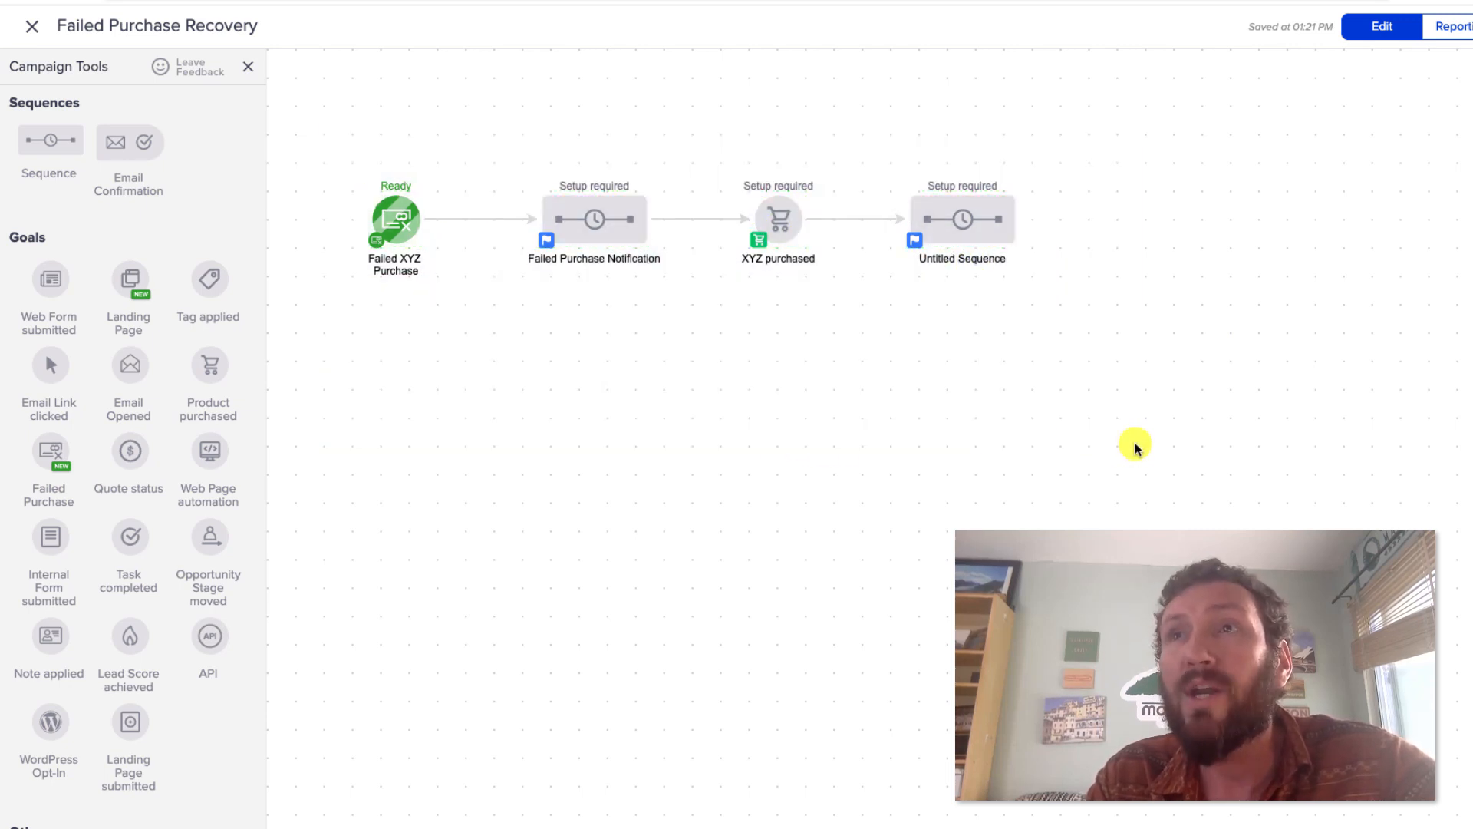
pyautogui.click(397, 220)
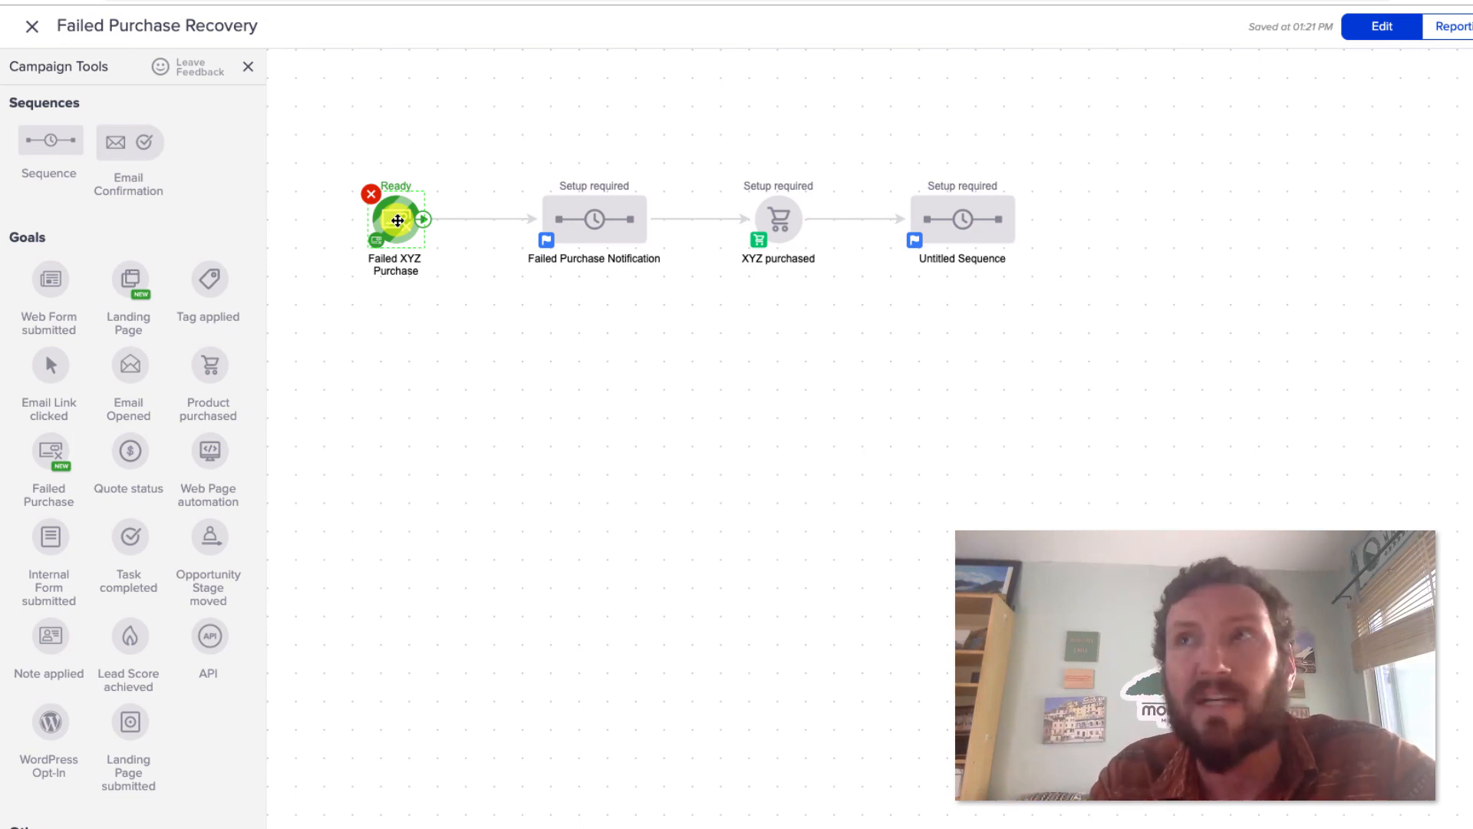
# - Rename the untitled sequence after the XYZ purchased goal to "Go Clean Up Open Order"
pyautogui.click(965, 261)
pyautogui.click(968, 261)
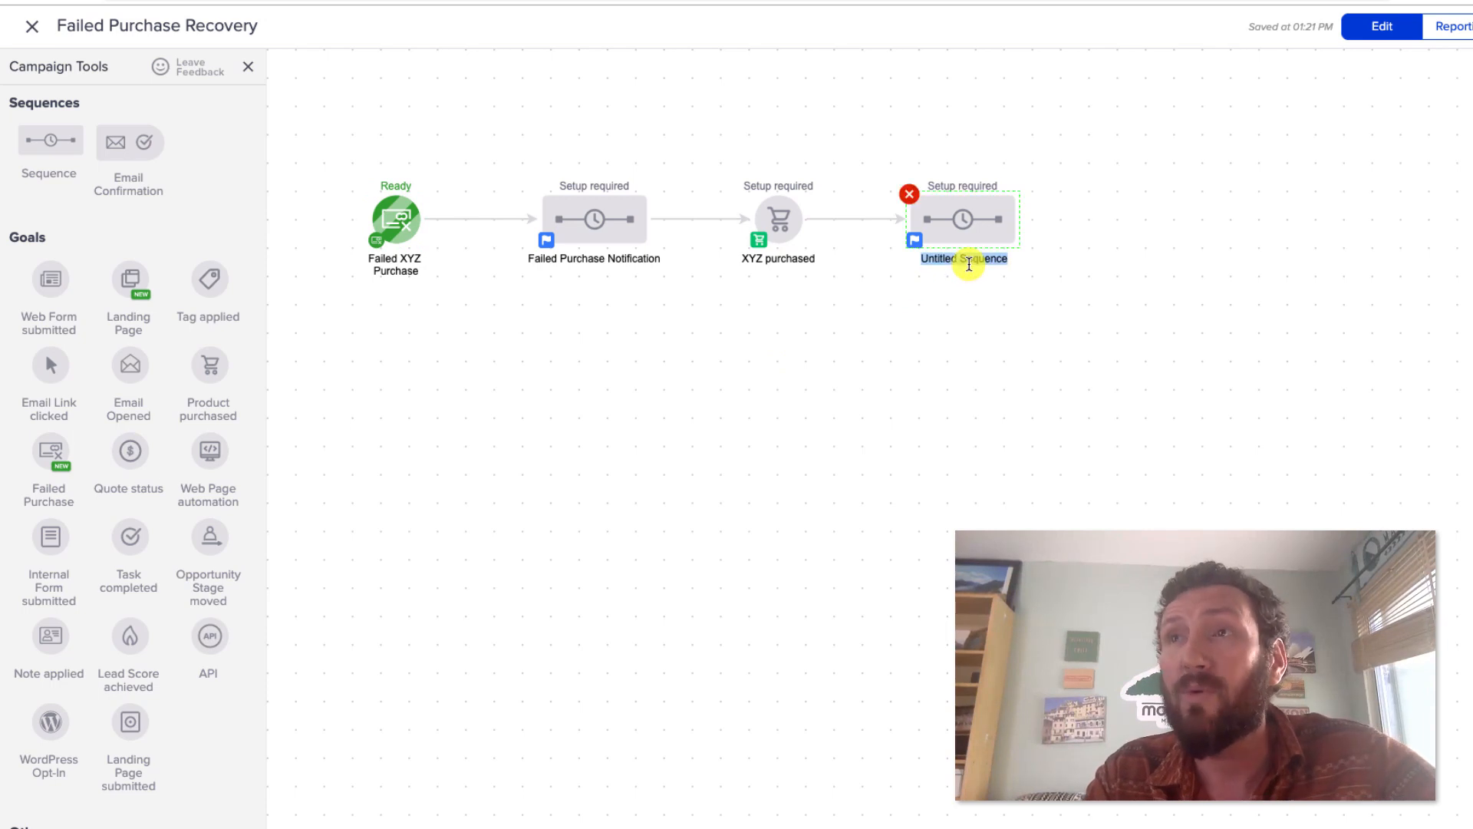
pyautogui.write('G')
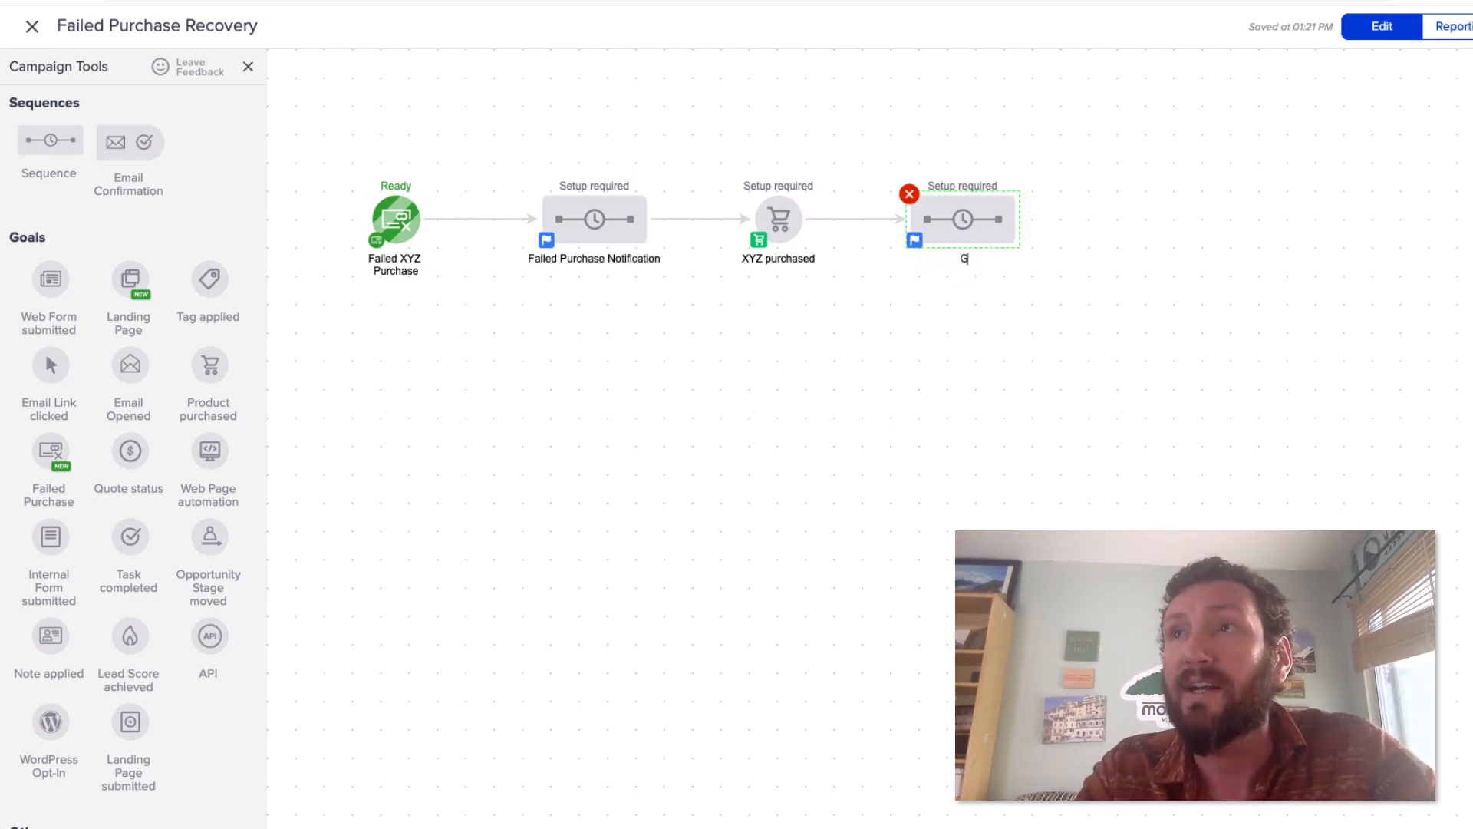
pyautogui.write('o Clean Up OPen')
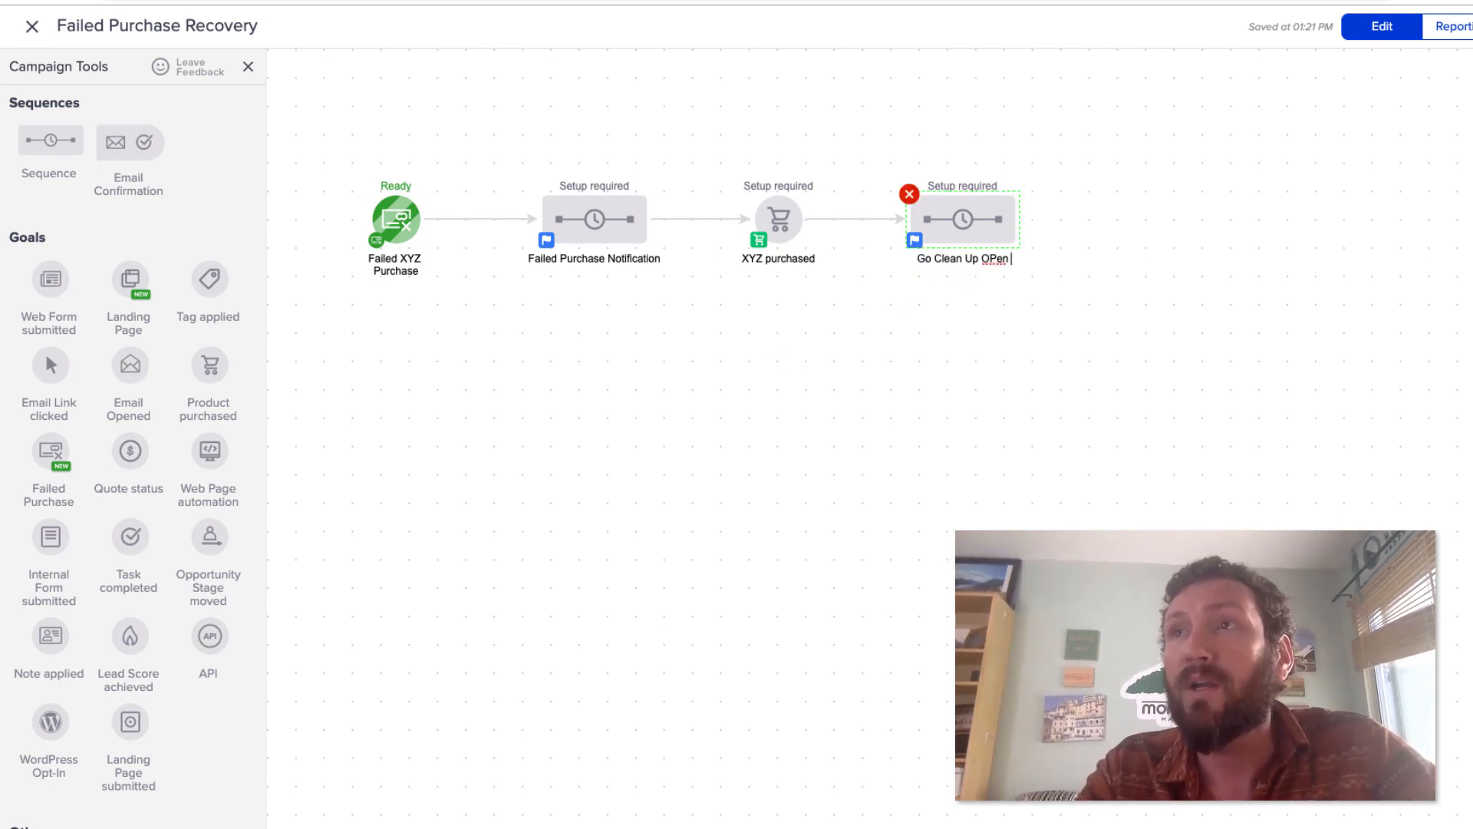
pyautogui.press('BackSpace')
pyautogui.press('BackSpace')
pyautogui.press('BackSpace')
pyautogui.write('pen Or')
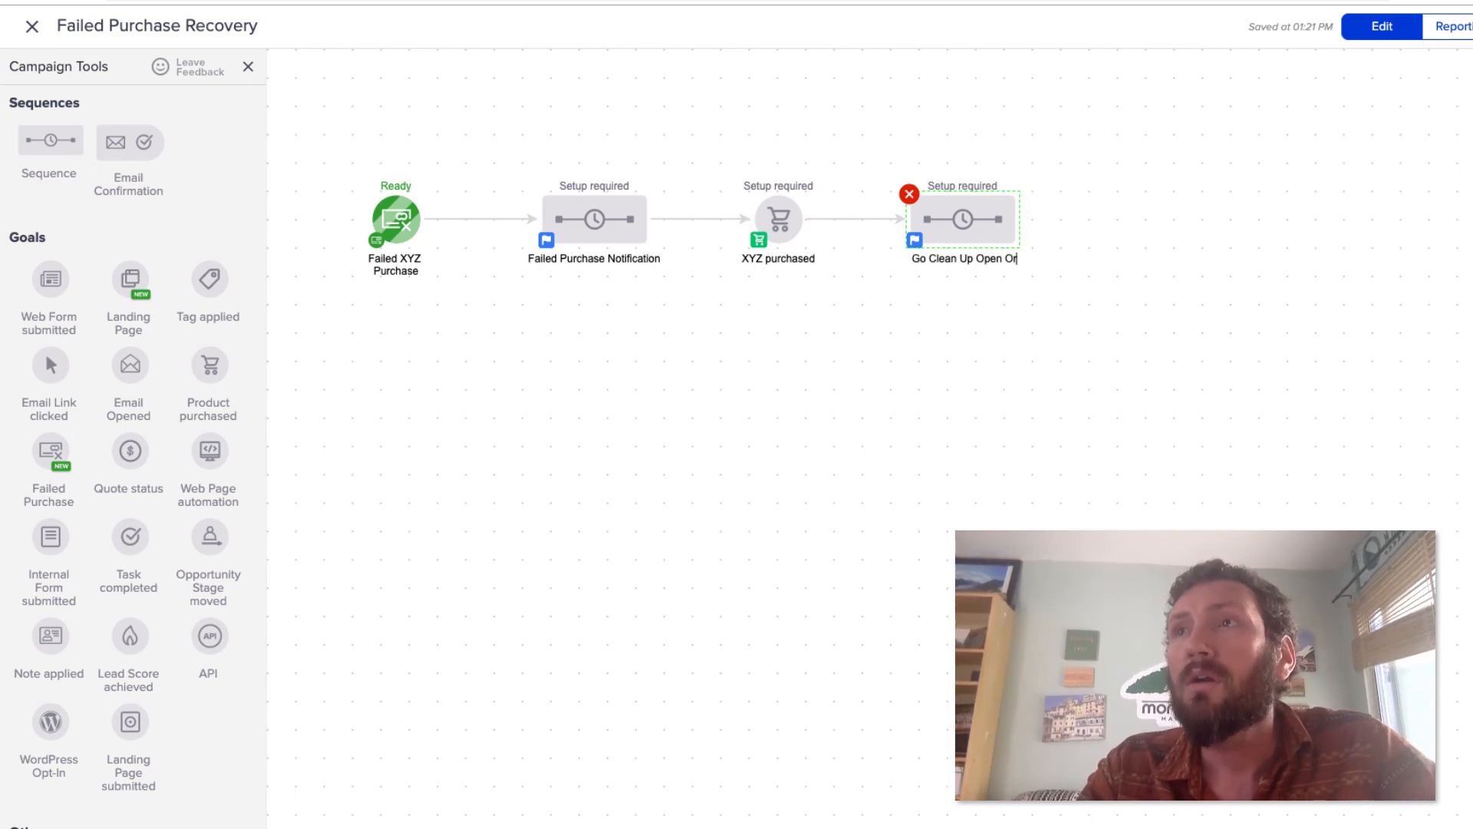
pyautogui.write('der')
# - Add a Create Task process after Start in the Go Clean Up Open Order sequence, with priority "1. Critical" and a backup assignee
pyautogui.doubleClick(969, 226)
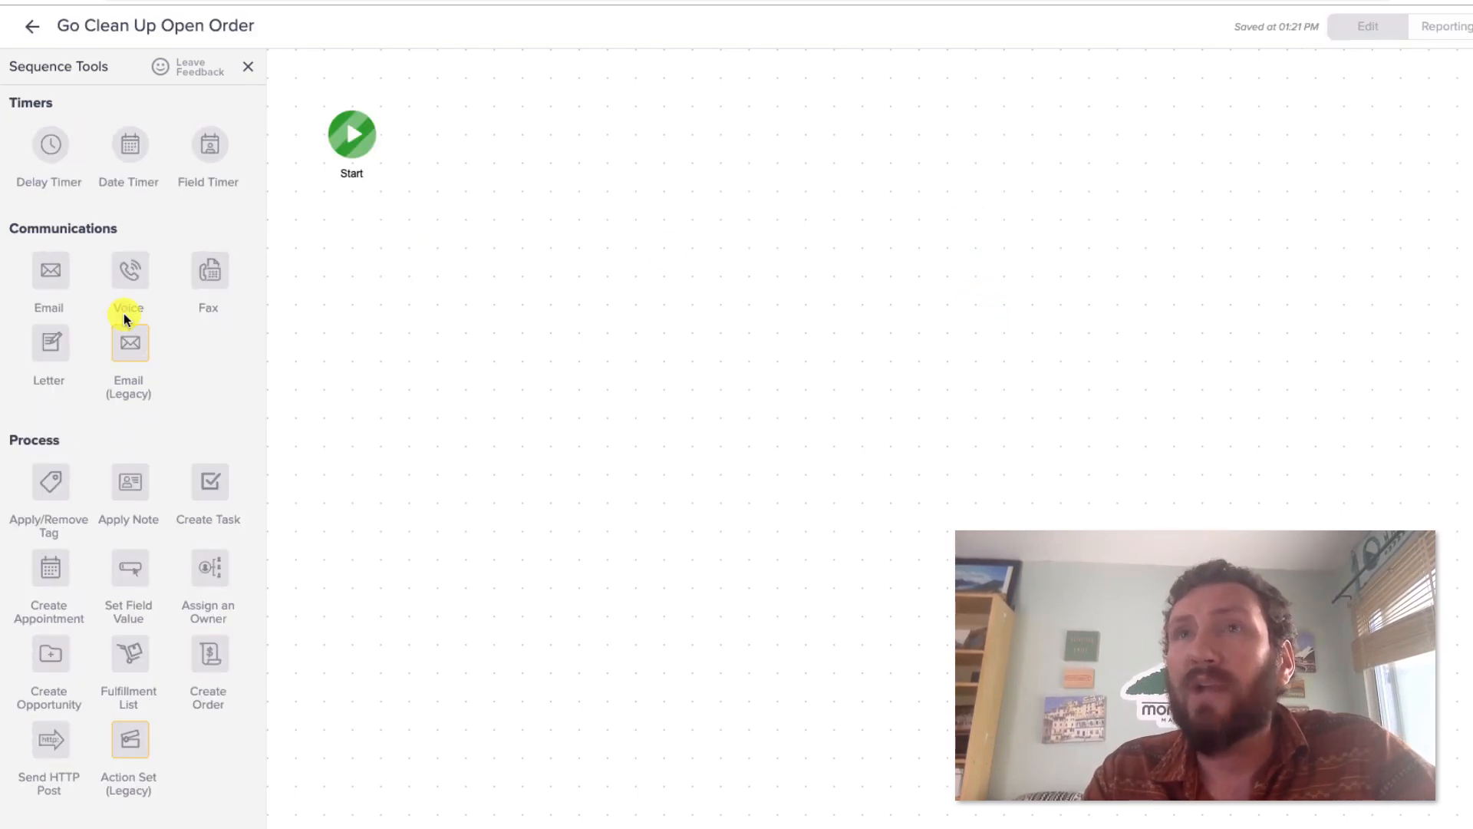
pyautogui.moveTo(197, 492); pyautogui.dragTo(447, 121)
pyautogui.doubleClick(465, 132)
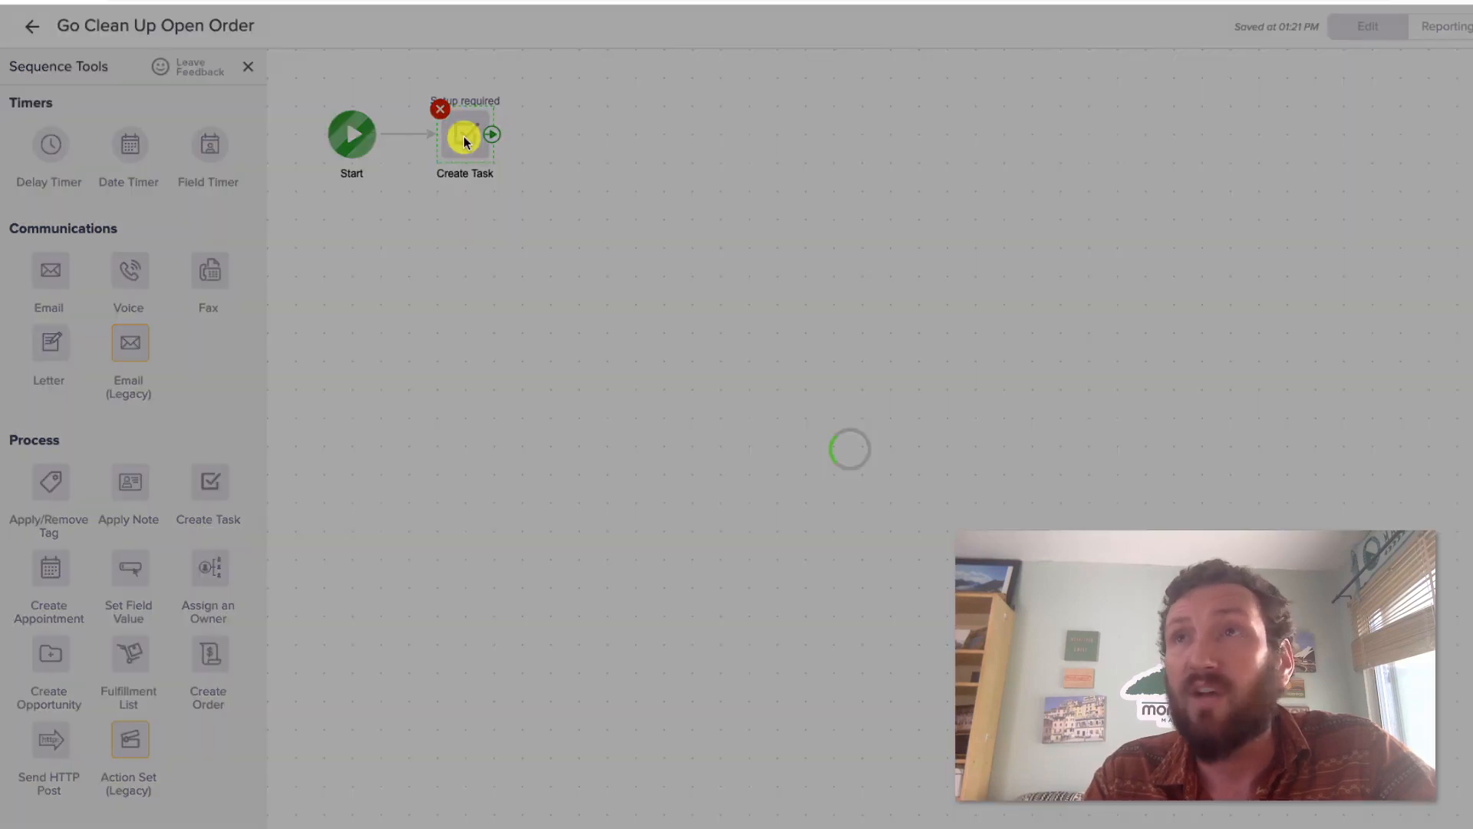
pyautogui.click(623, 316)
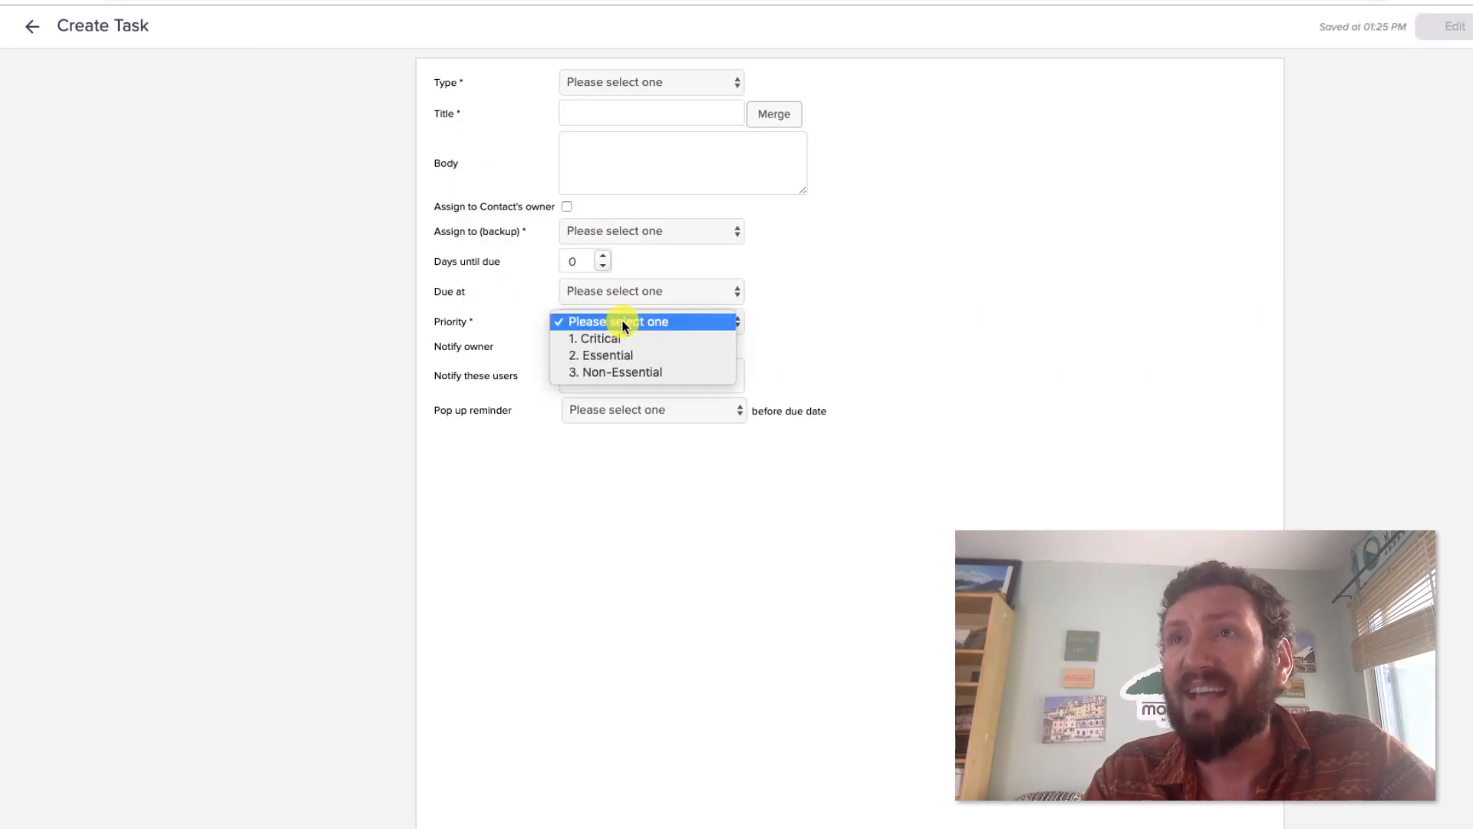
pyautogui.click(624, 334)
pyautogui.click(615, 223)
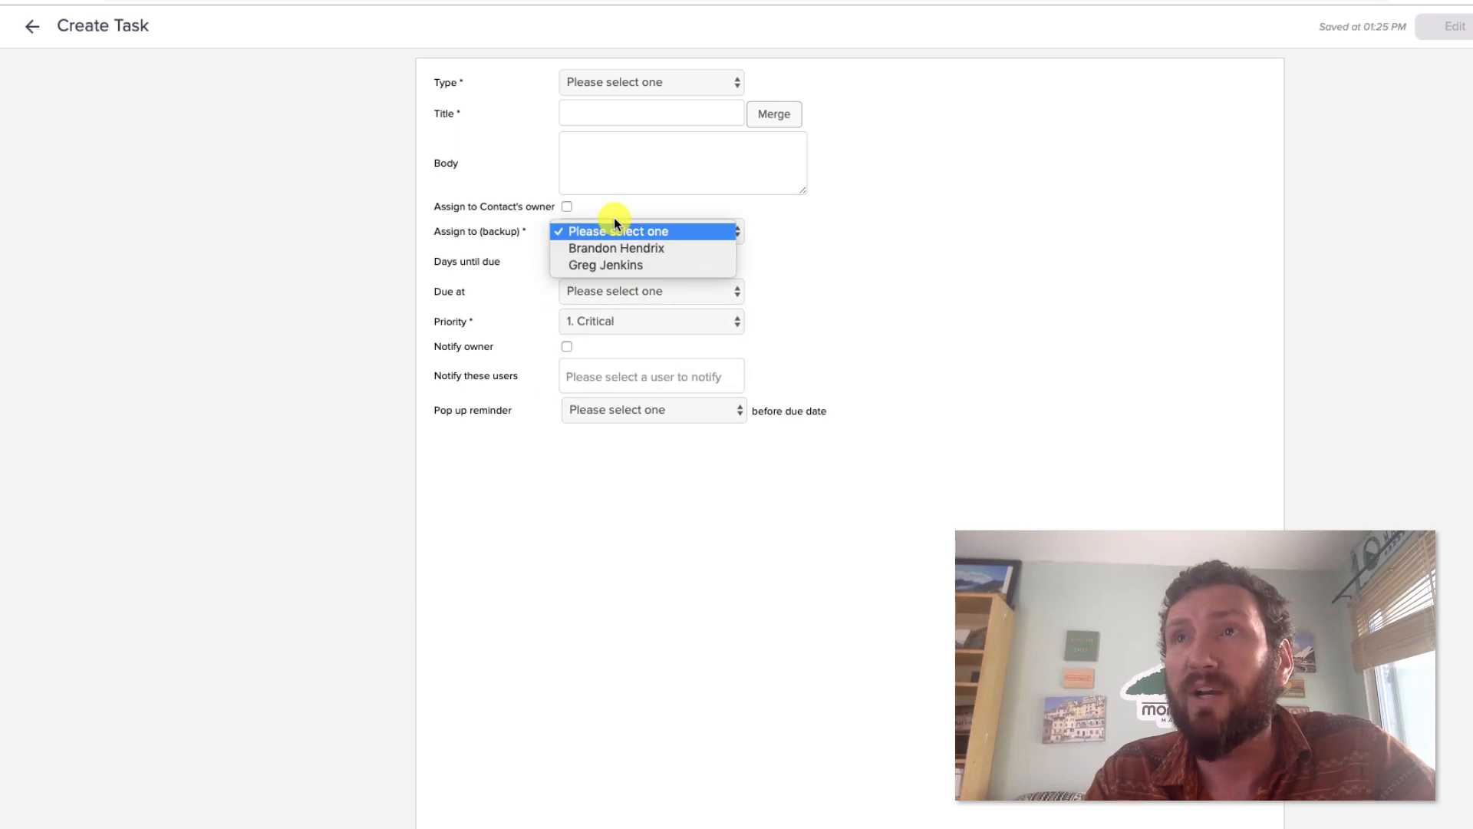
pyautogui.click(627, 264)
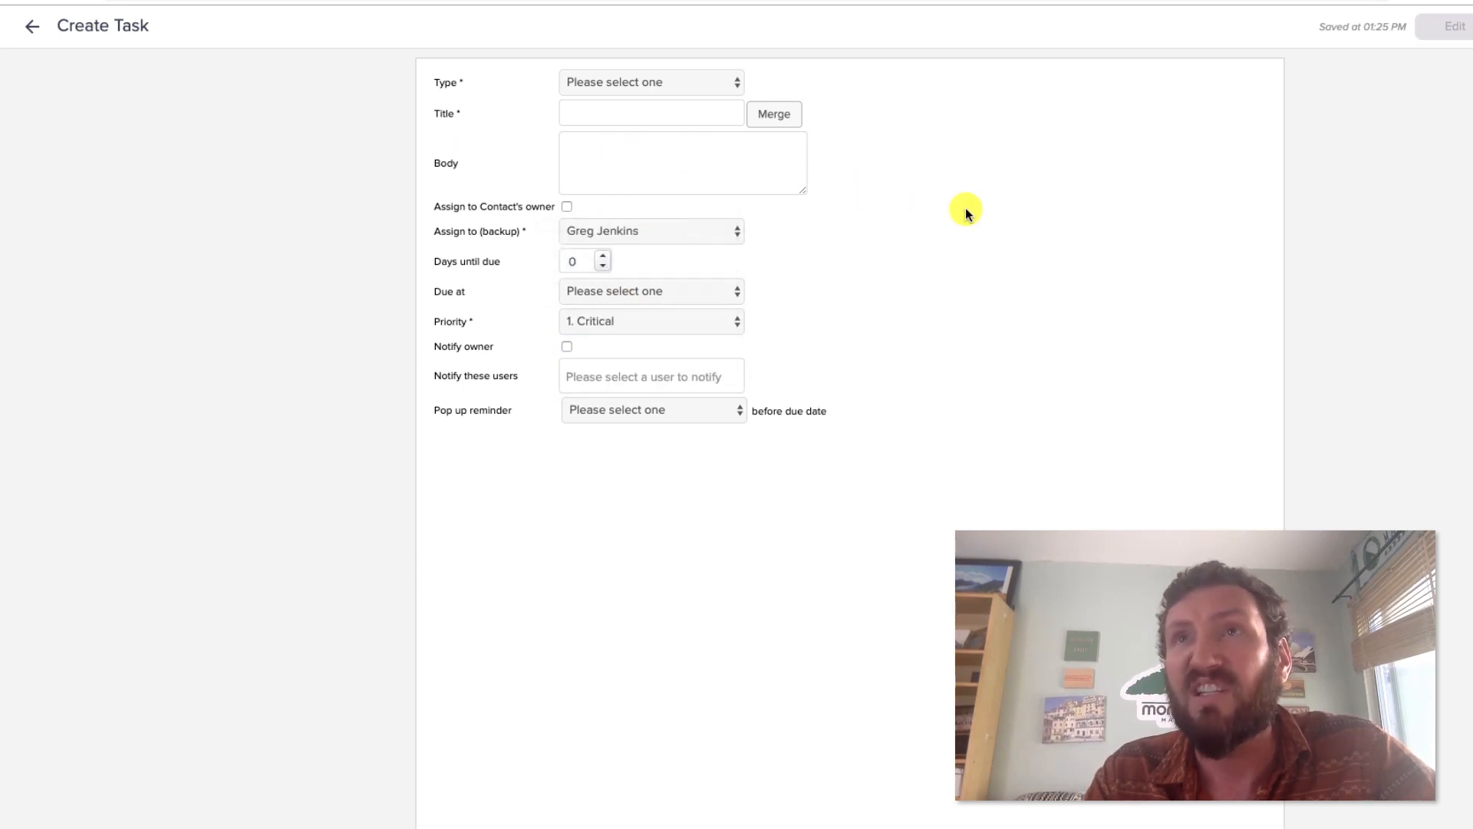
pyautogui.click(32, 26)
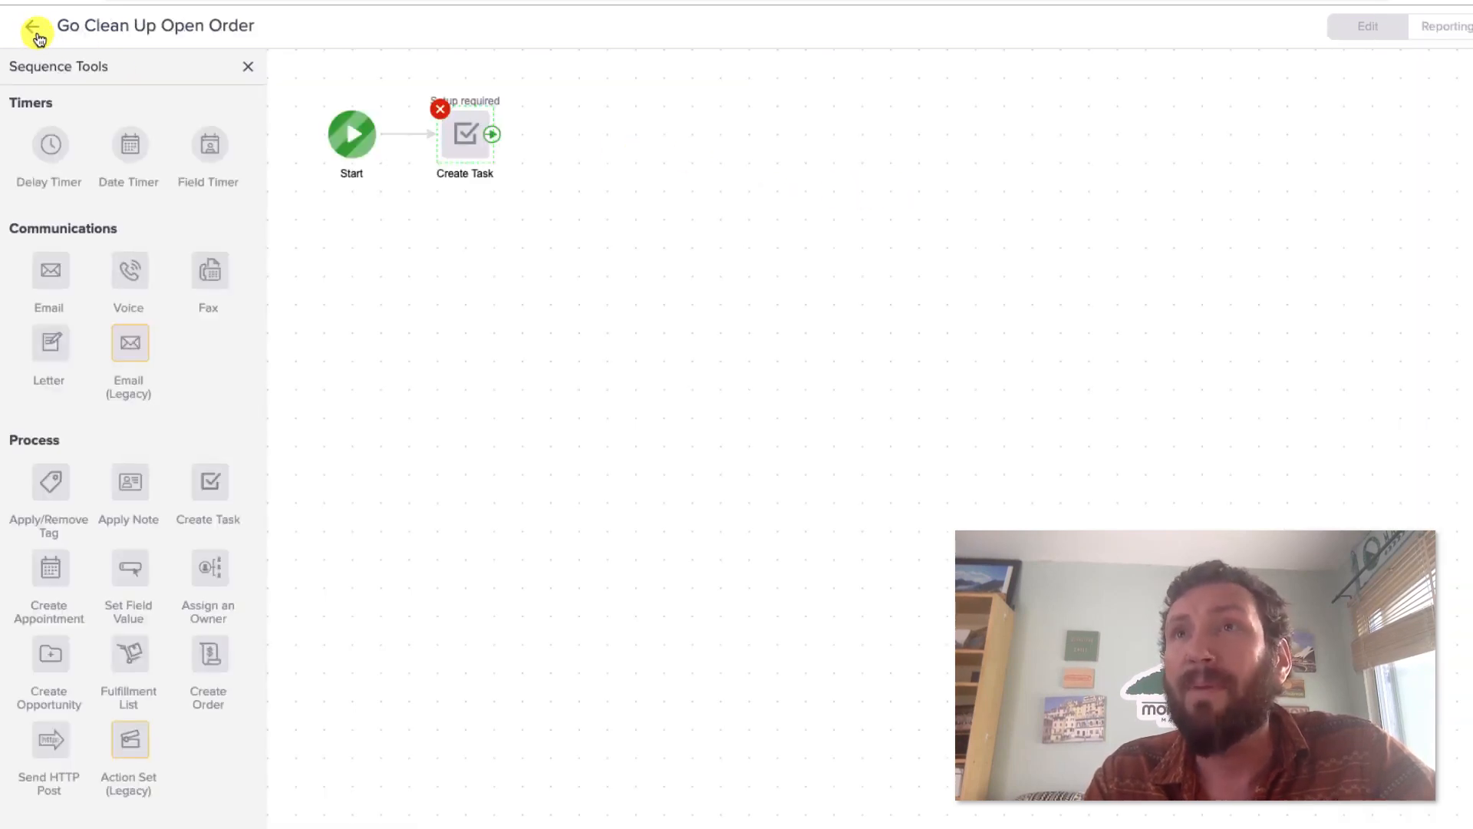
# - Rename the Create Task process to "Duplicate Order is Deleted" and return to the campaign
pyautogui.doubleClick(480, 175)
pyautogui.write('Duplic')
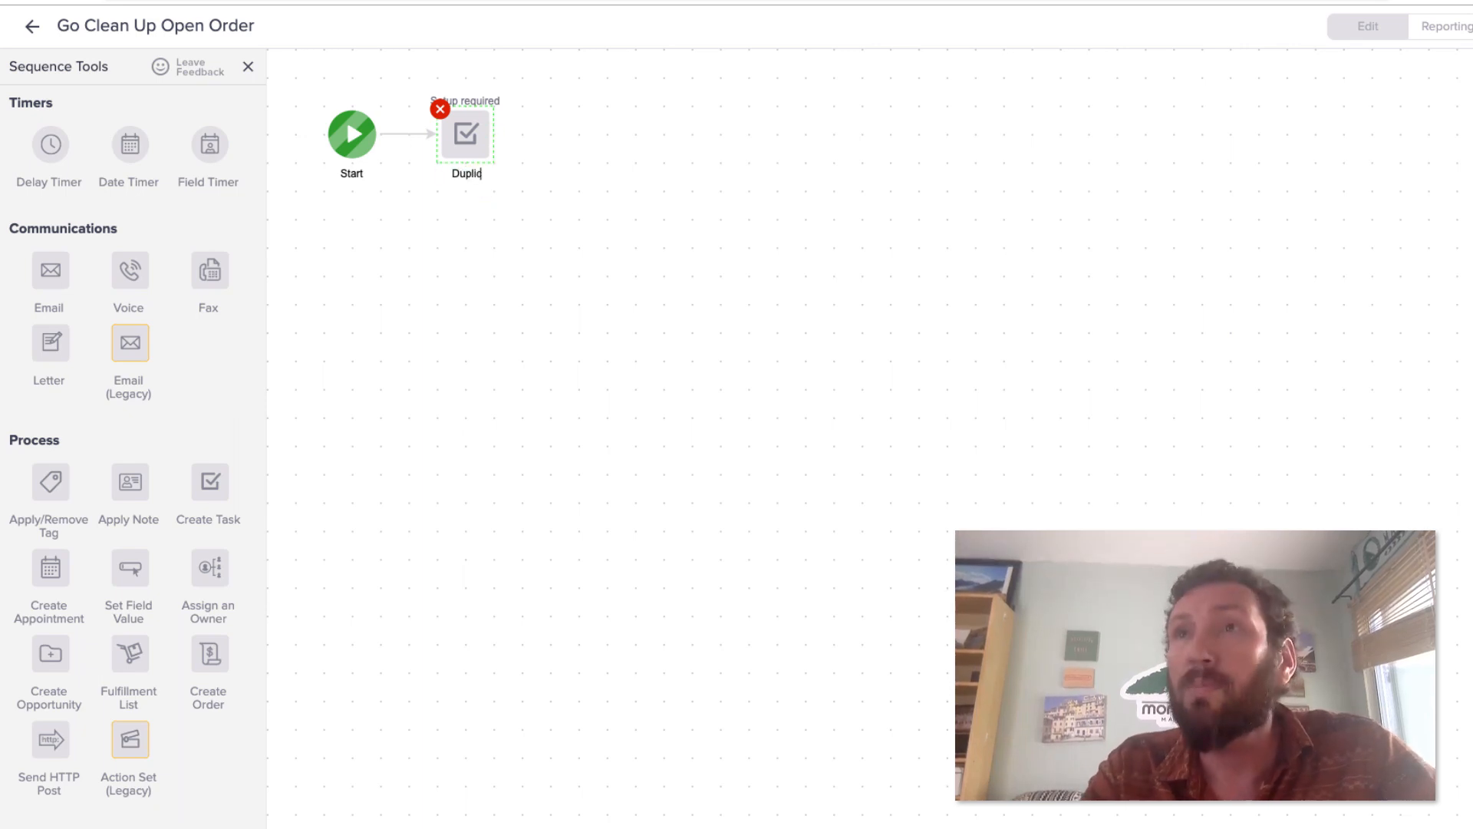
pyautogui.write('ate Order is D')
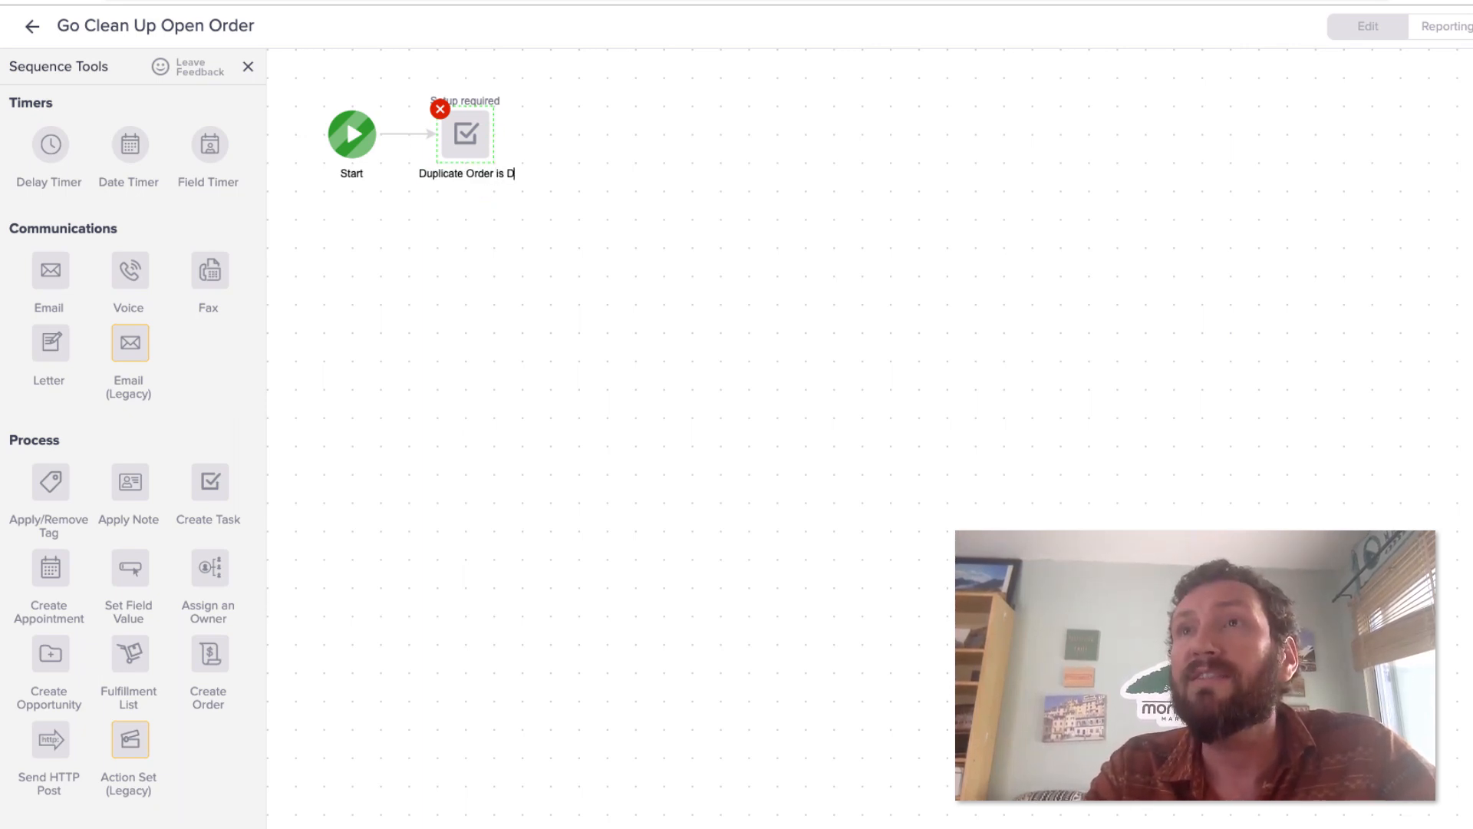
pyautogui.write('eleted')
pyautogui.click(436, 344)
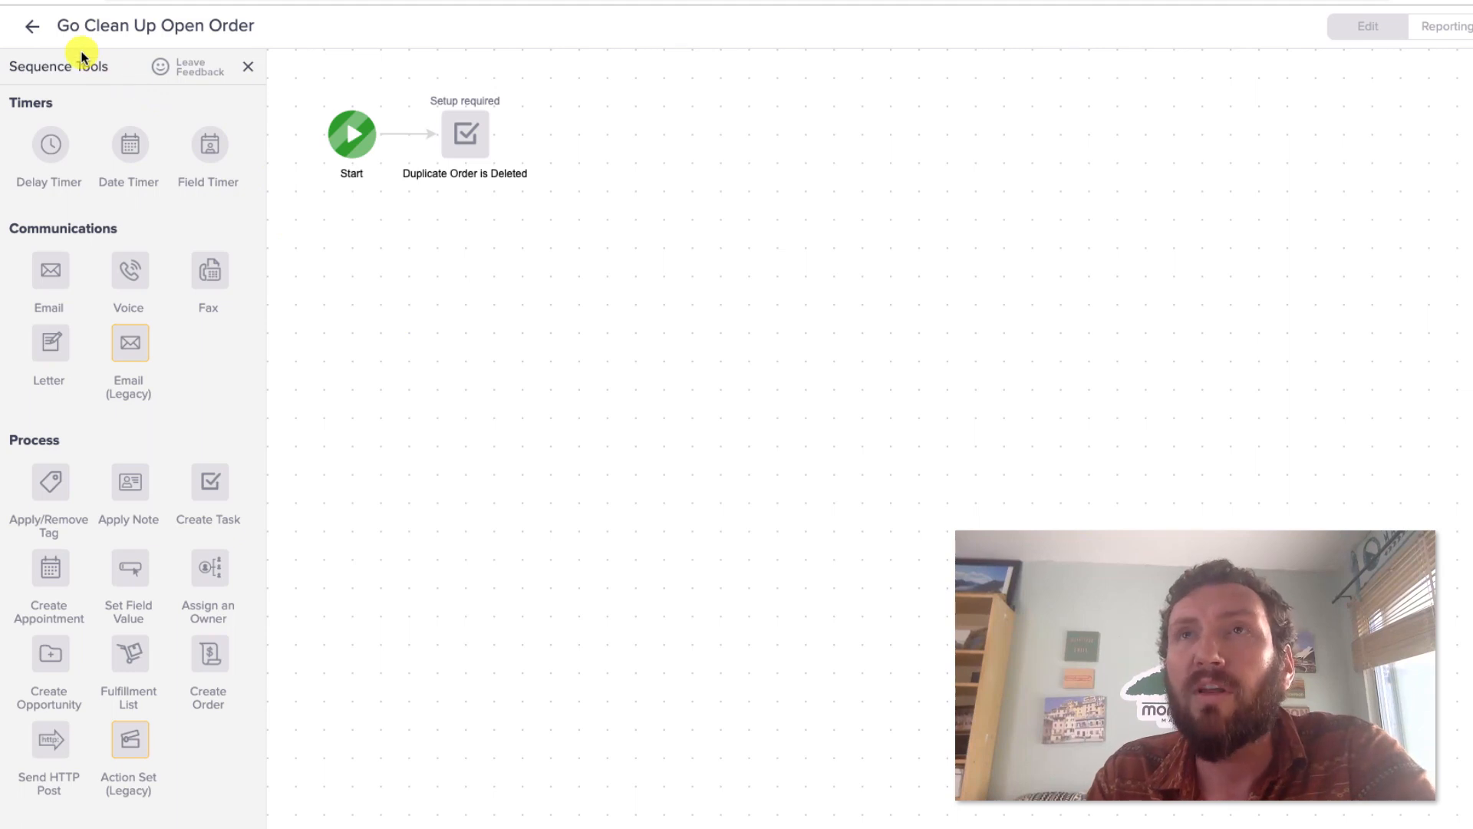
pyautogui.click(32, 27)
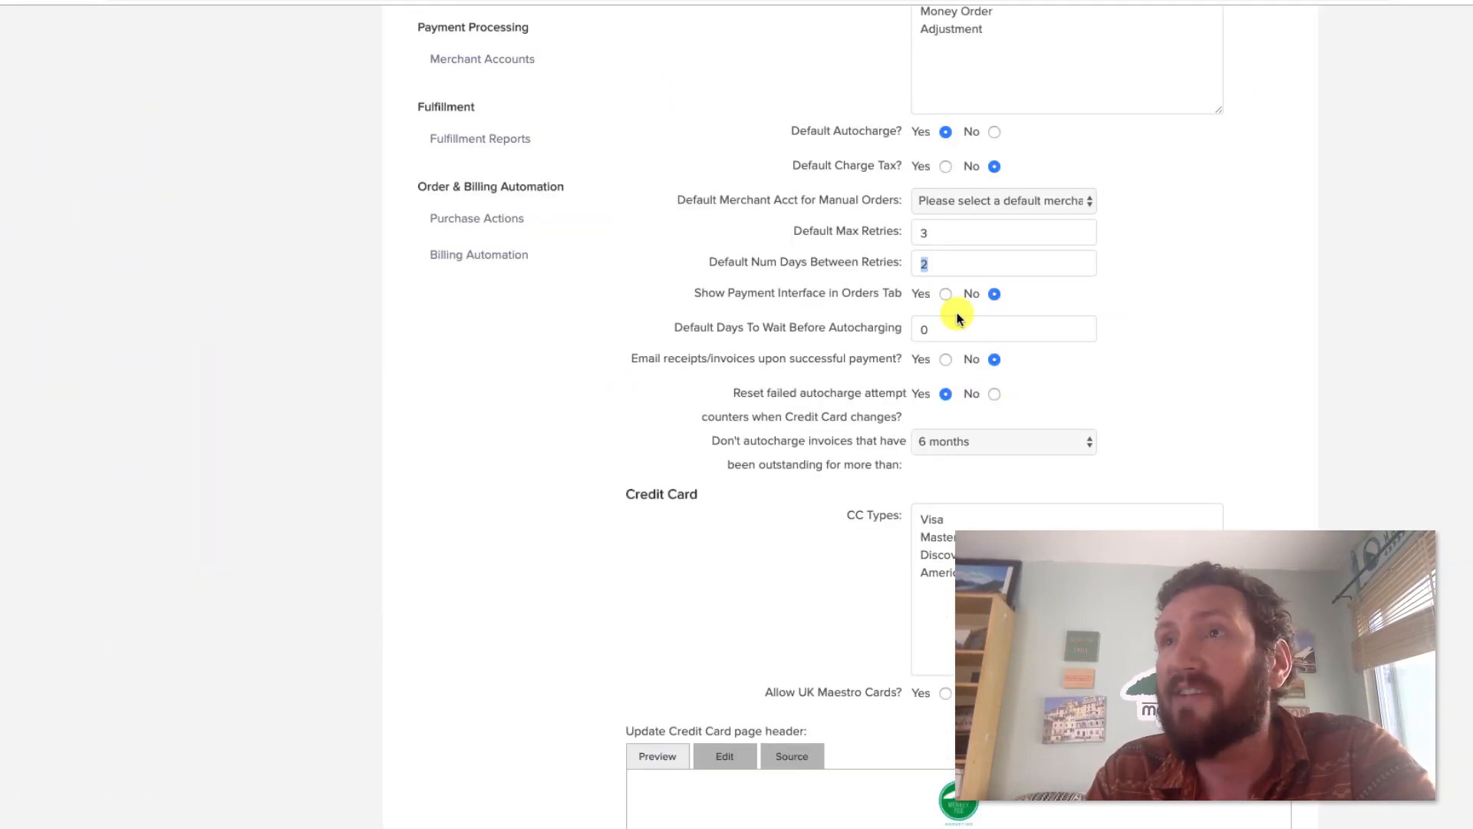
# - Check the default number of days between retries in the E-Commerce Orders settings, and return to the campaign
pyautogui.click(957, 263)
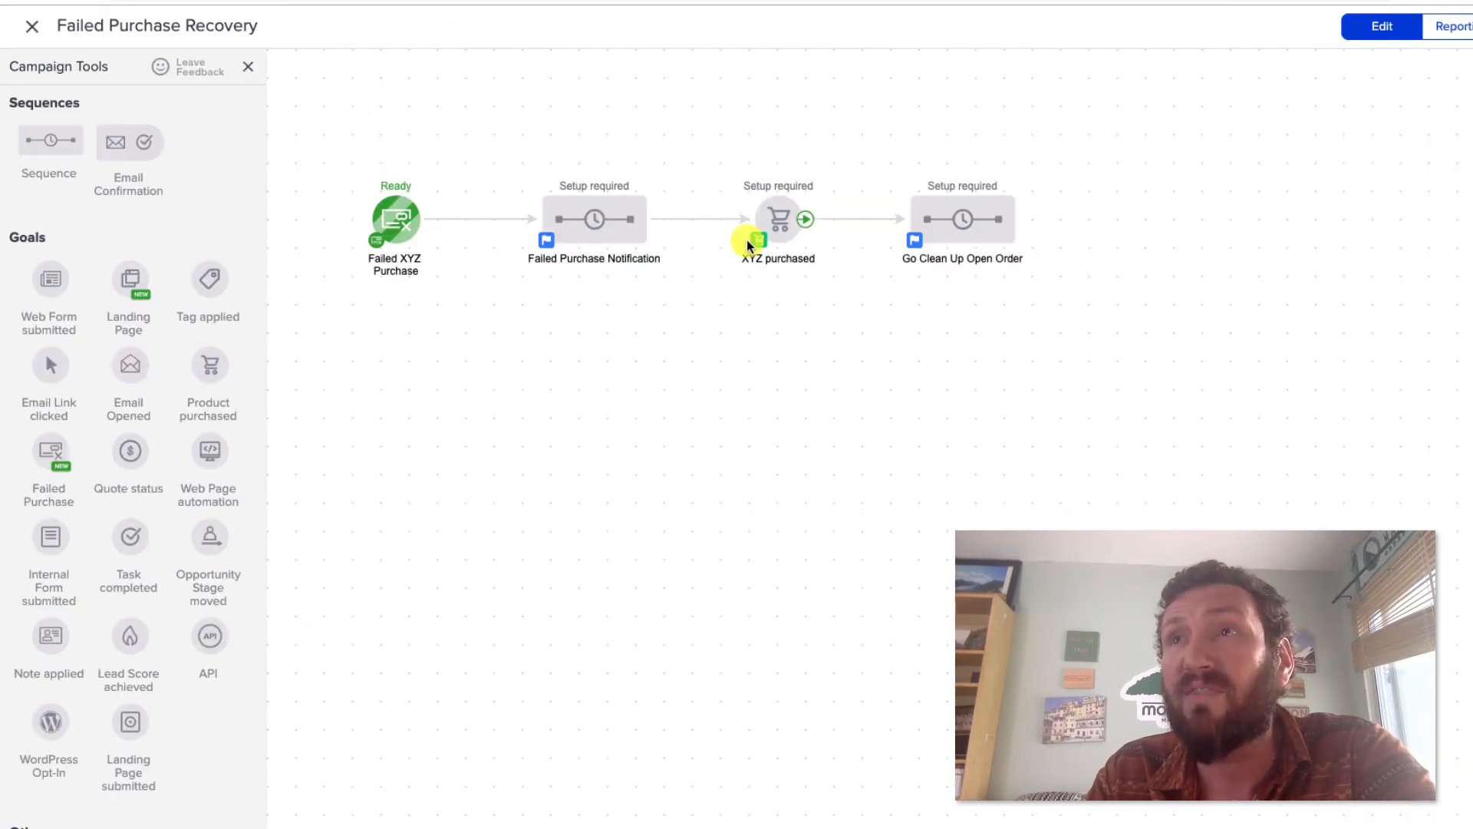
pyautogui.moveTo(704, 148); pyautogui.dragTo(860, 302)
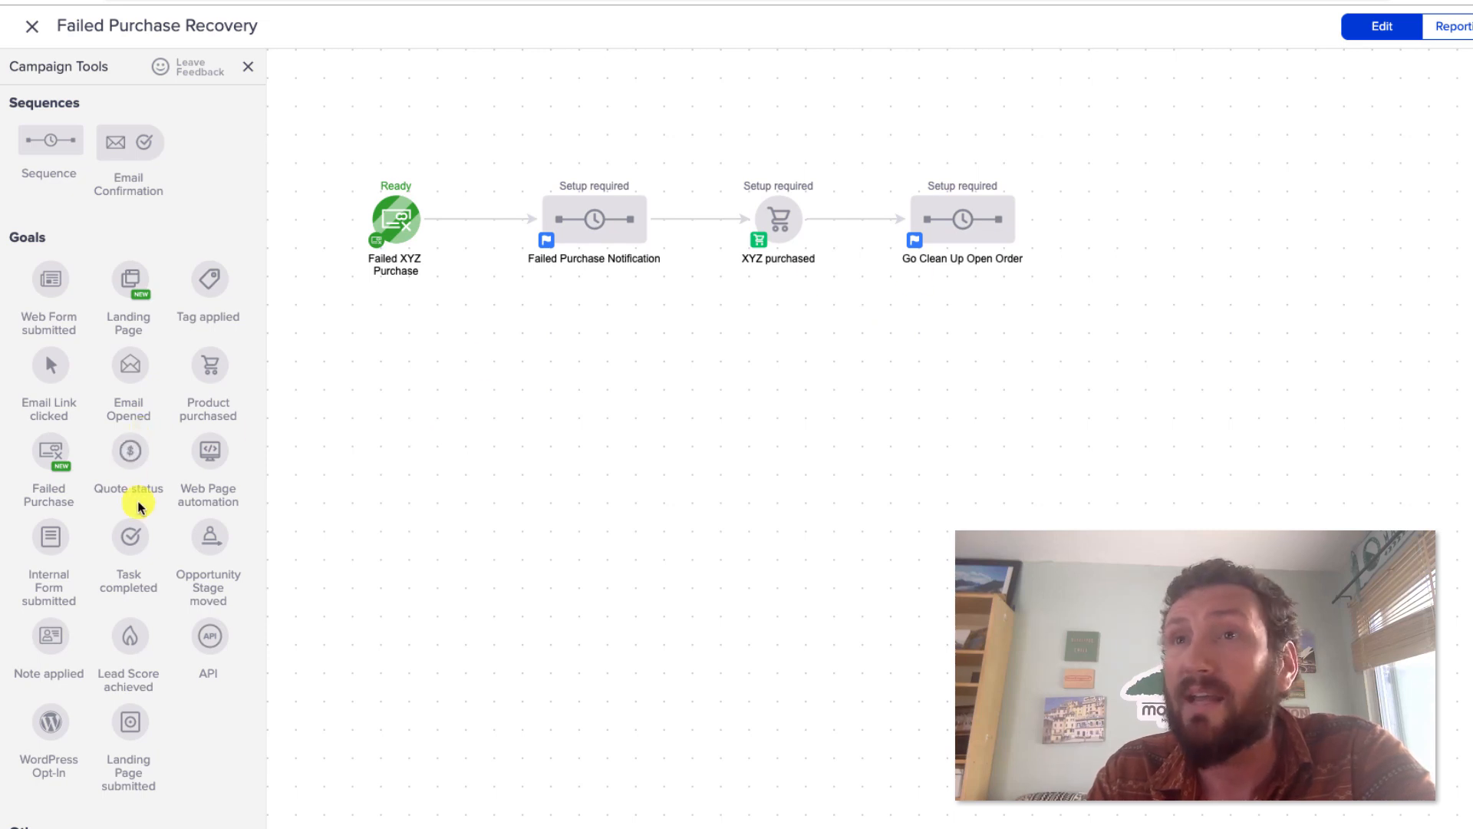
# - Add a Task completed goal close after Go Clean Up Open Order, achieved when the Duplicate Order is Deleted task is completed
pyautogui.moveTo(133, 535); pyautogui.dragTo(1162, 218)
pyautogui.doubleClick(1162, 218)
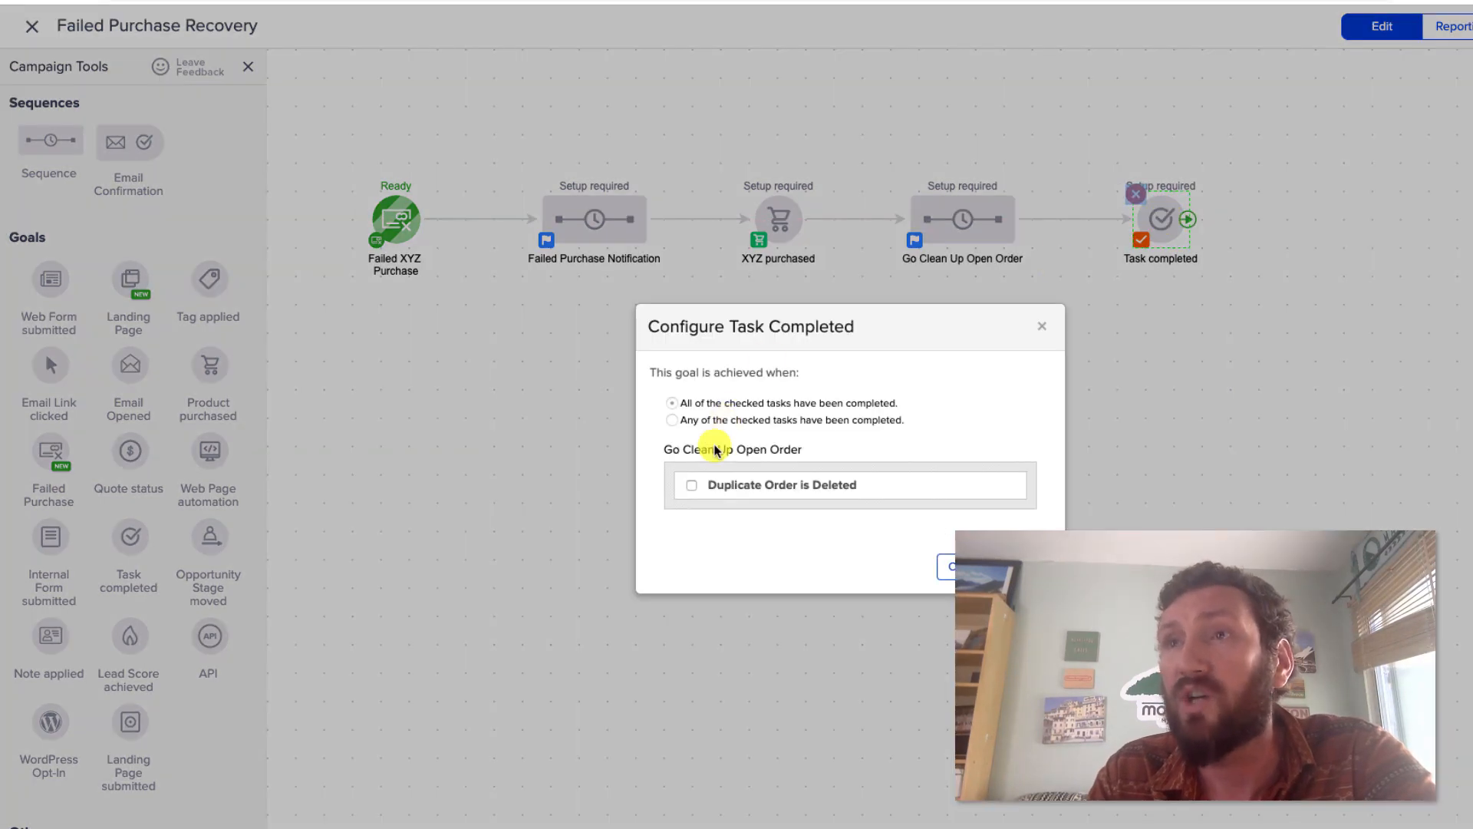
pyautogui.click(722, 485)
pyautogui.click(951, 566)
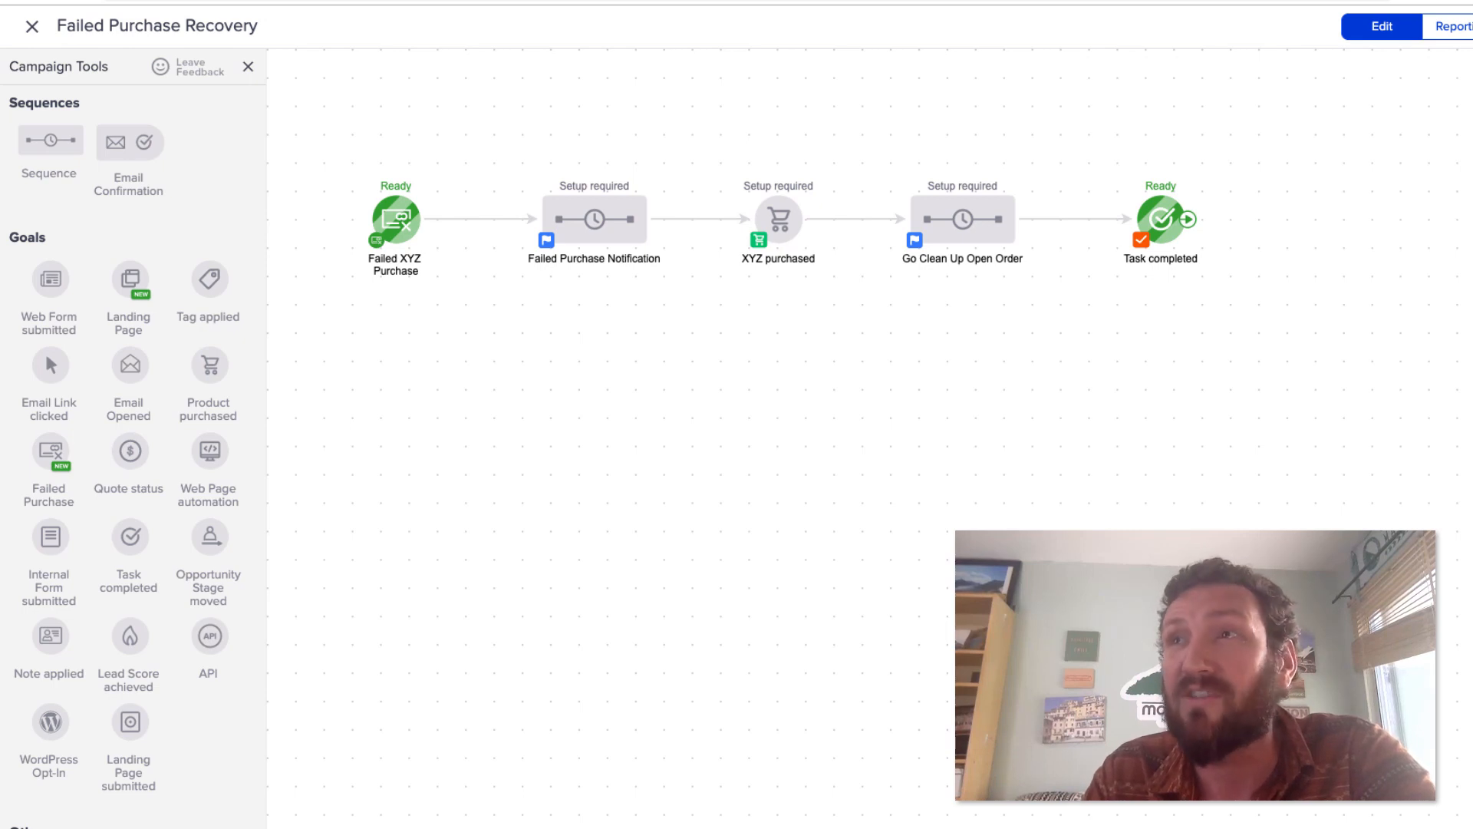
pyautogui.moveTo(1160, 222); pyautogui.dragTo(1133, 222)
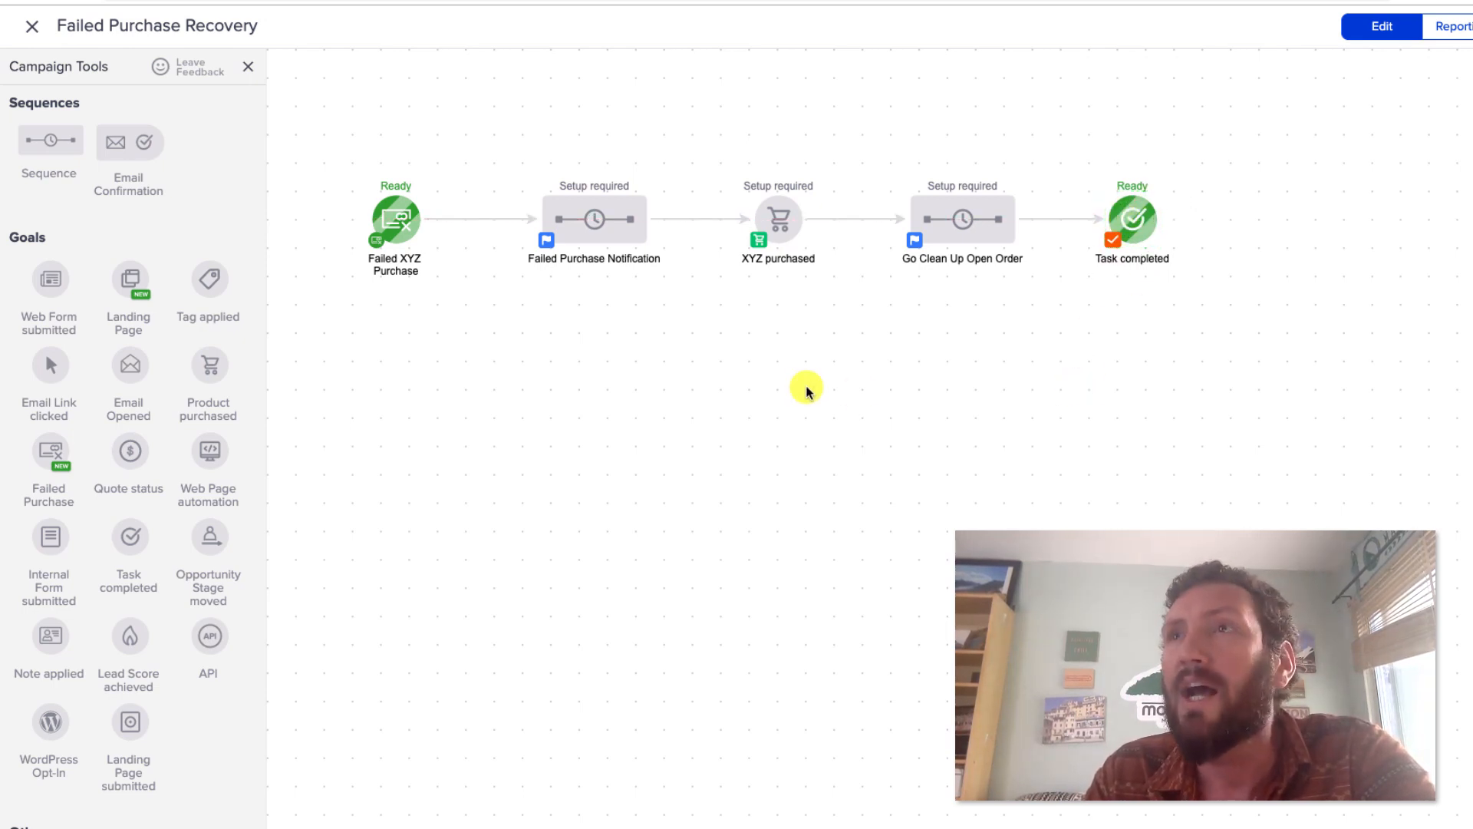
pyautogui.moveTo(313, 149); pyautogui.dragTo(503, 336)
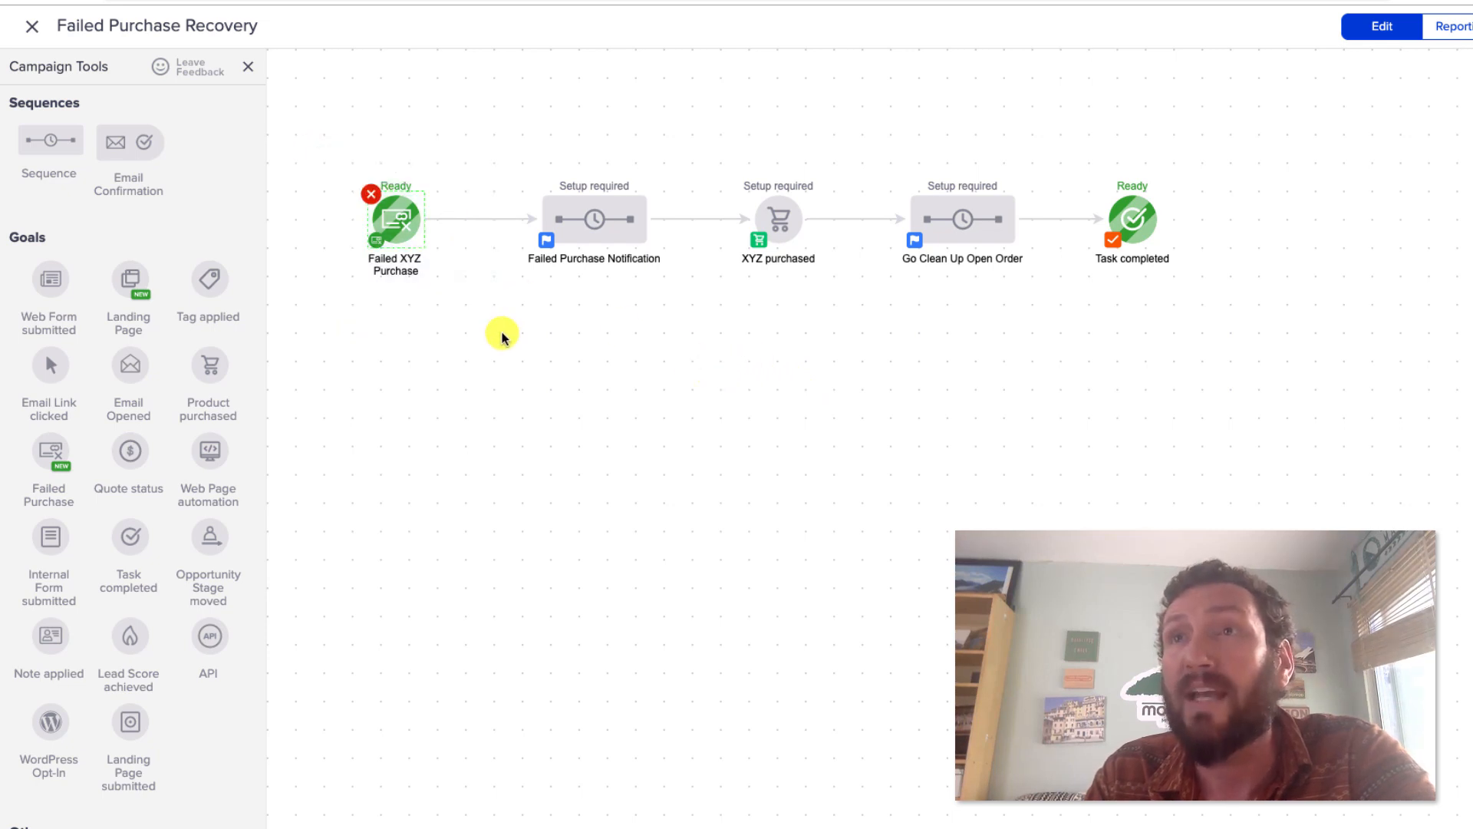
pyautogui.click(503, 336)
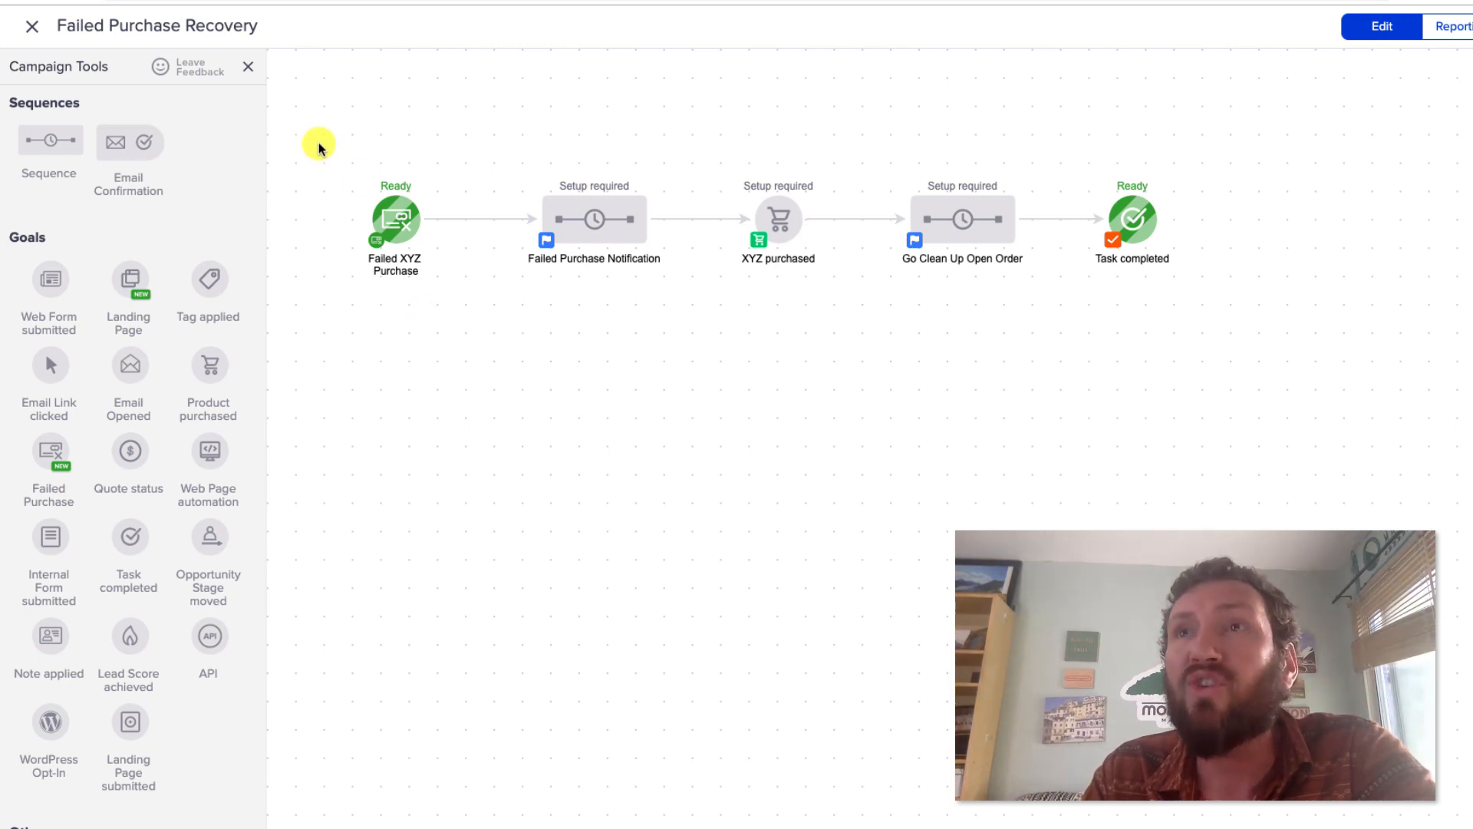
pyautogui.moveTo(320, 143); pyautogui.dragTo(488, 344)
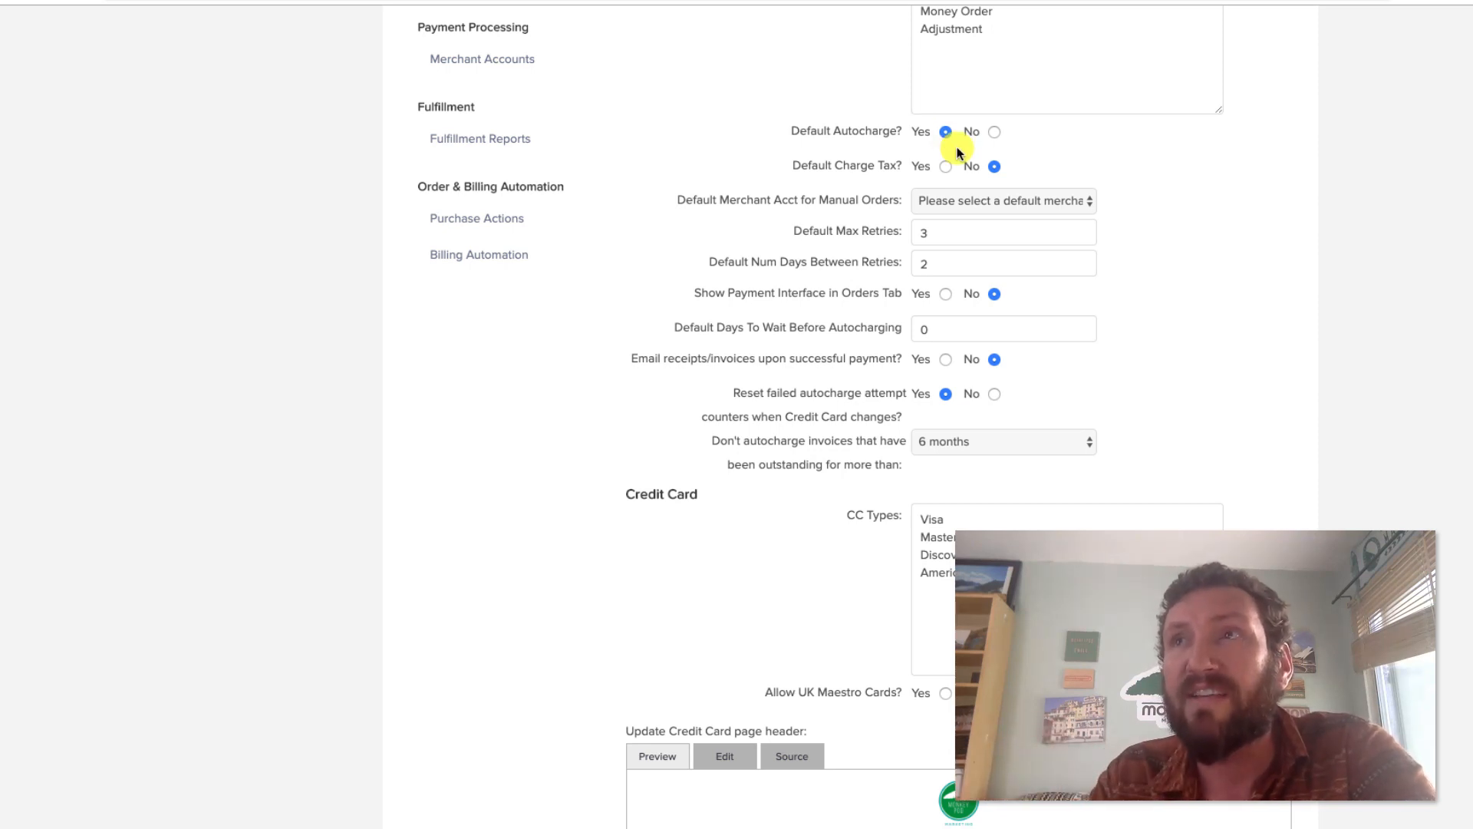
# - Review the default autocharge and retry options in the E-Commerce Orders settings, and return to the campaign
pyautogui.click(230, 2)
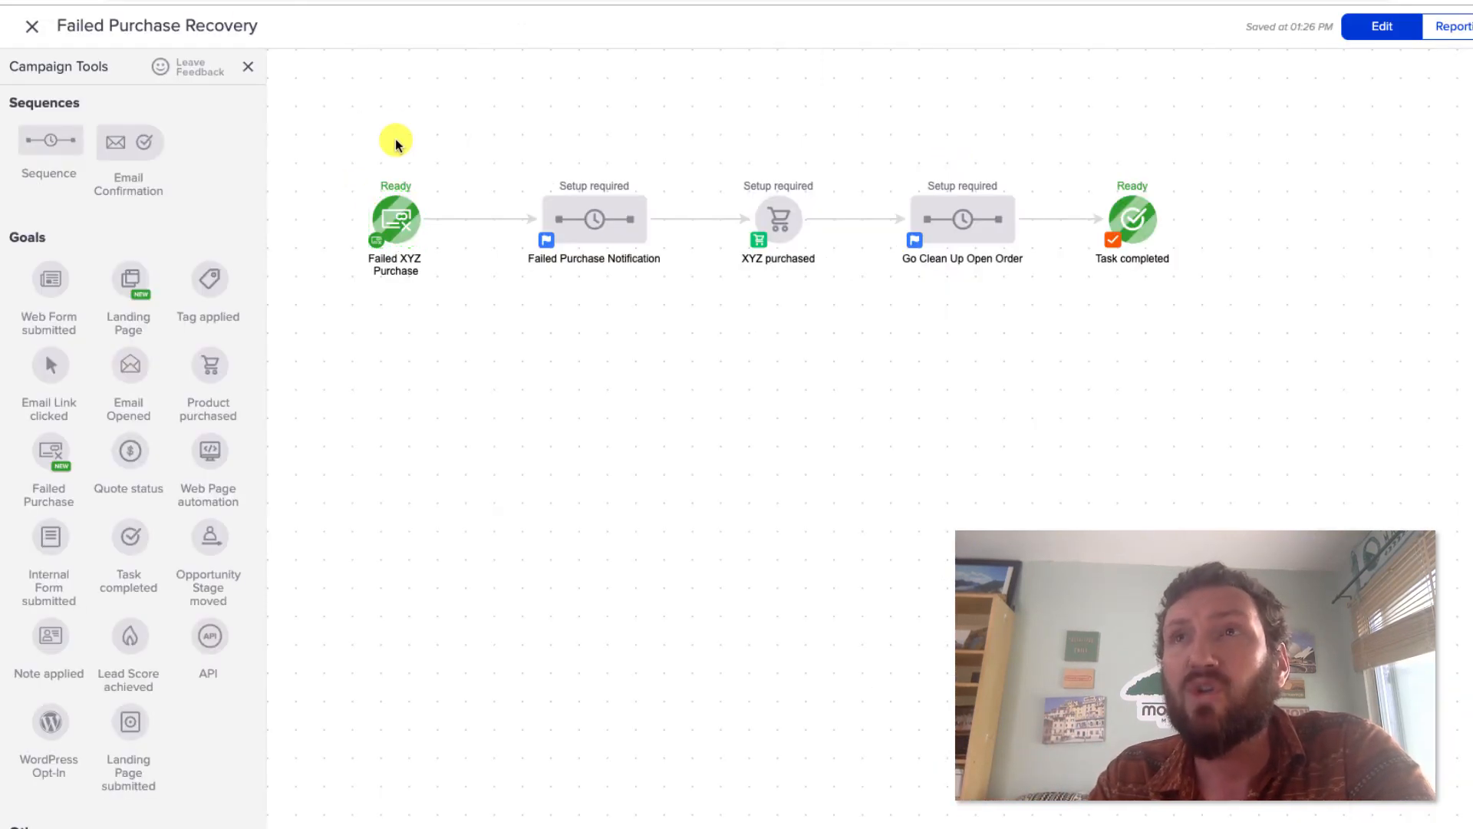
pyautogui.click(396, 218)
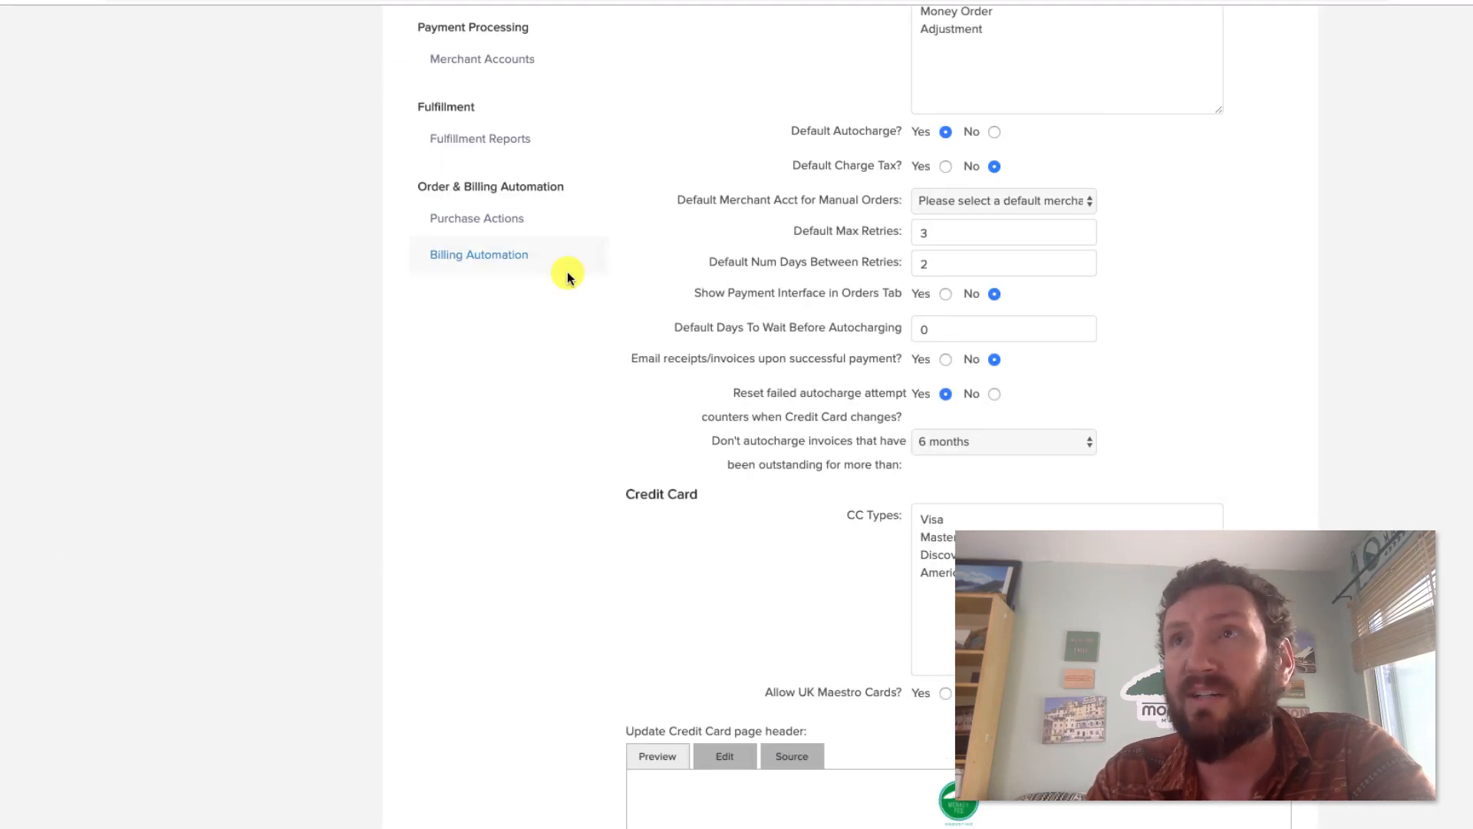
pyautogui.click(170, 1)
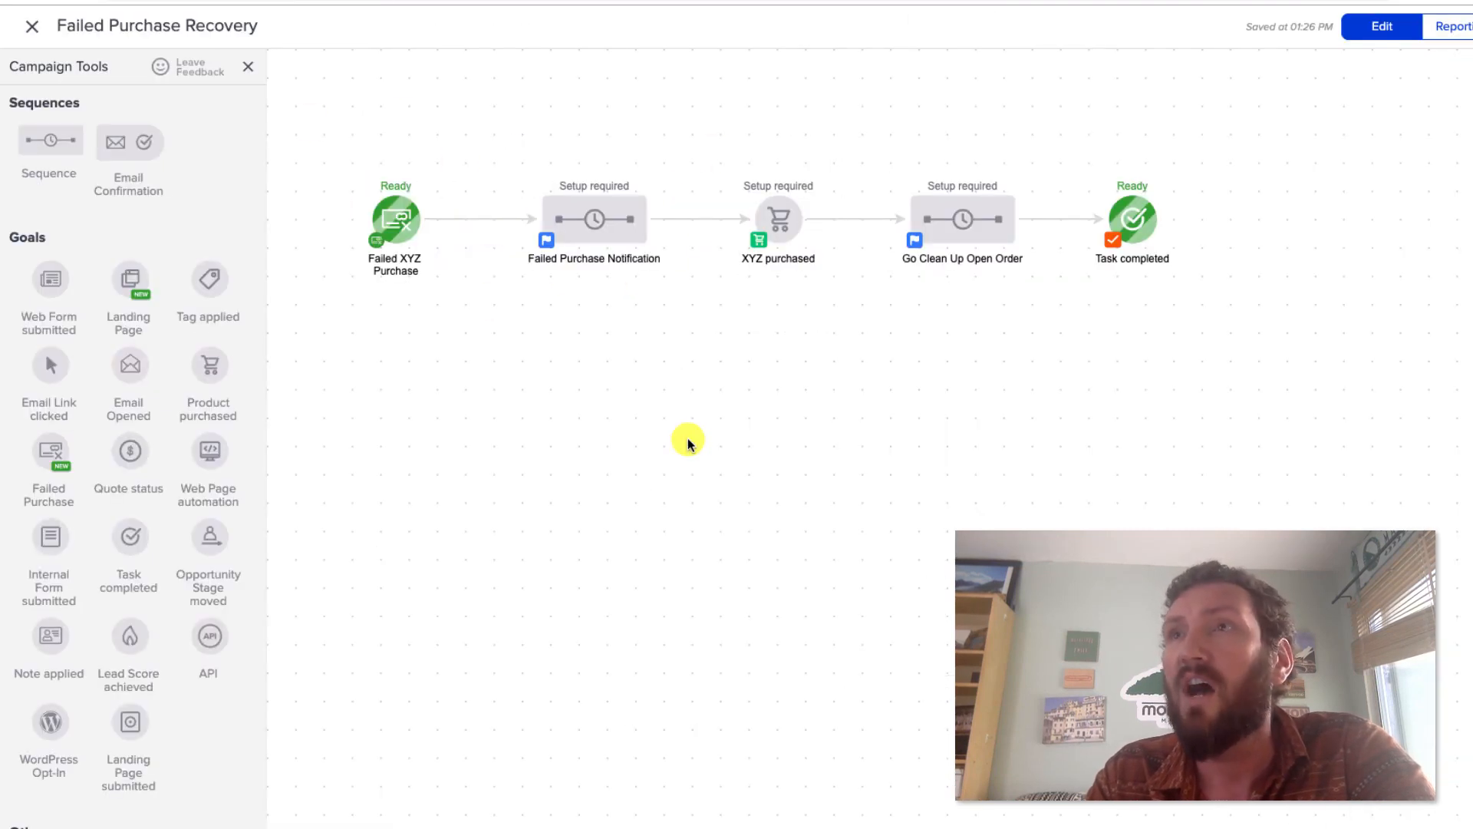
pyautogui.moveTo(871, 156); pyautogui.dragTo(1091, 323)
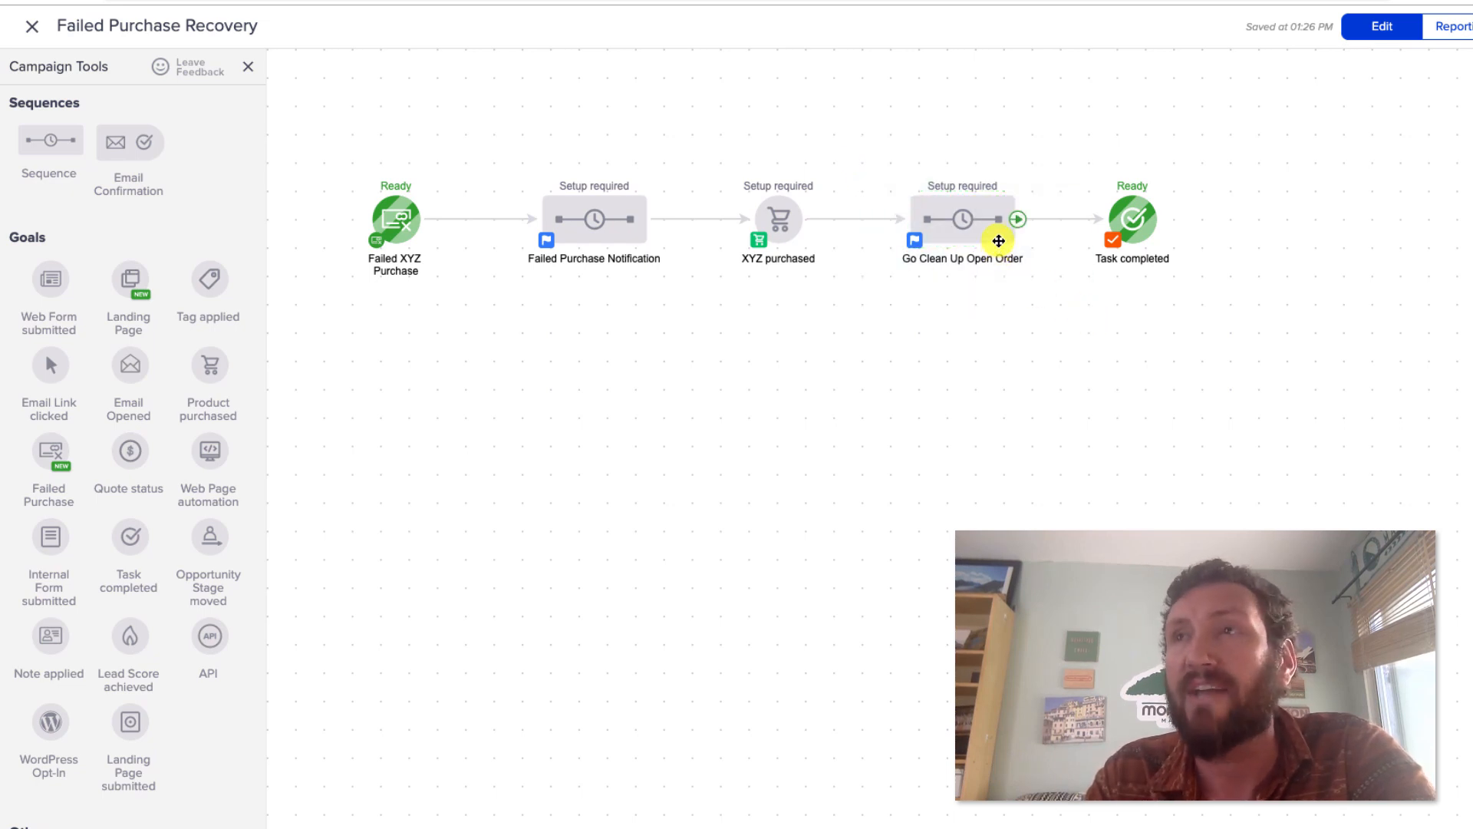
pyautogui.click(369, 215)
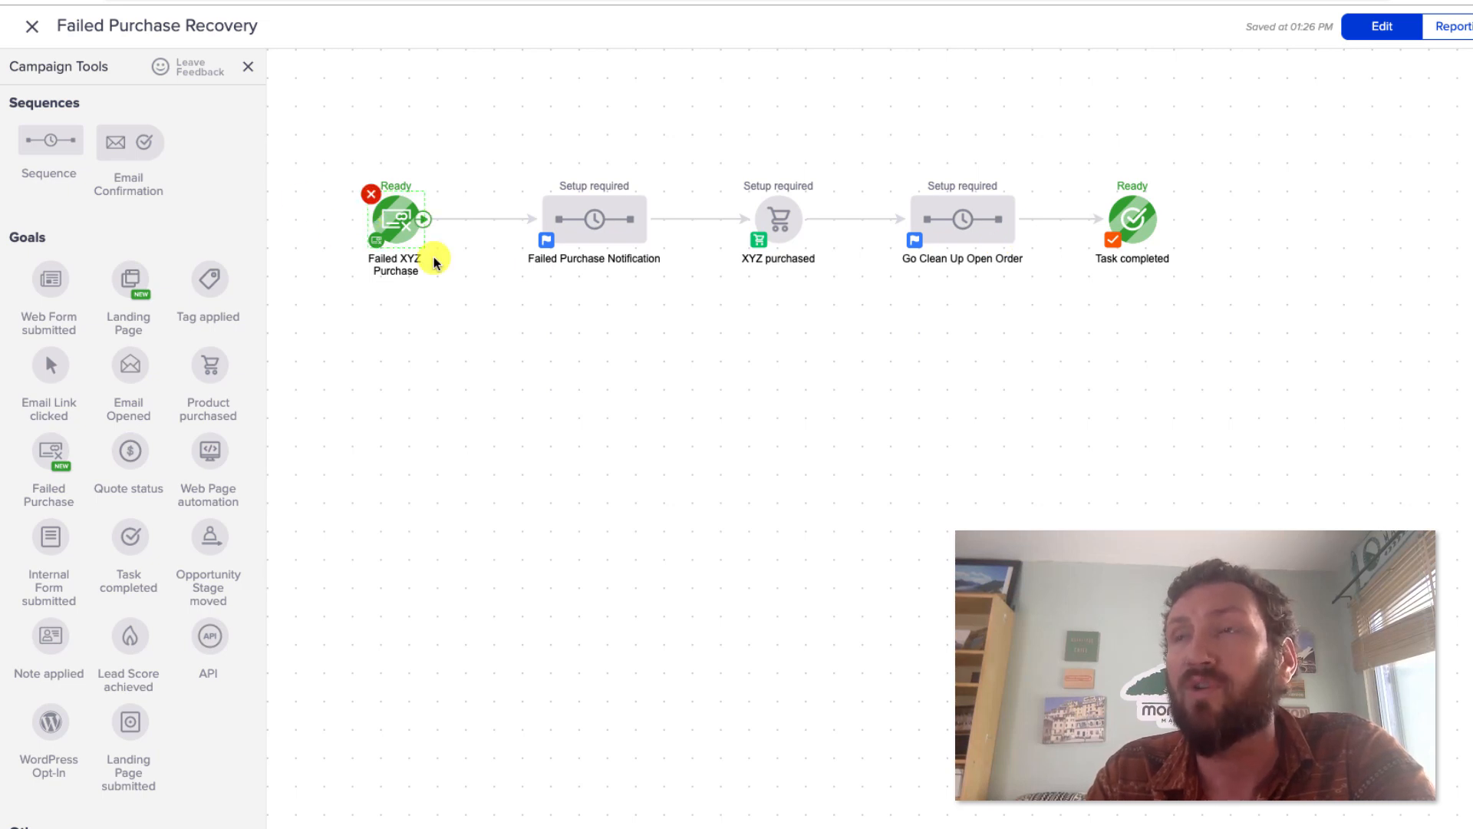
pyautogui.click(677, 384)
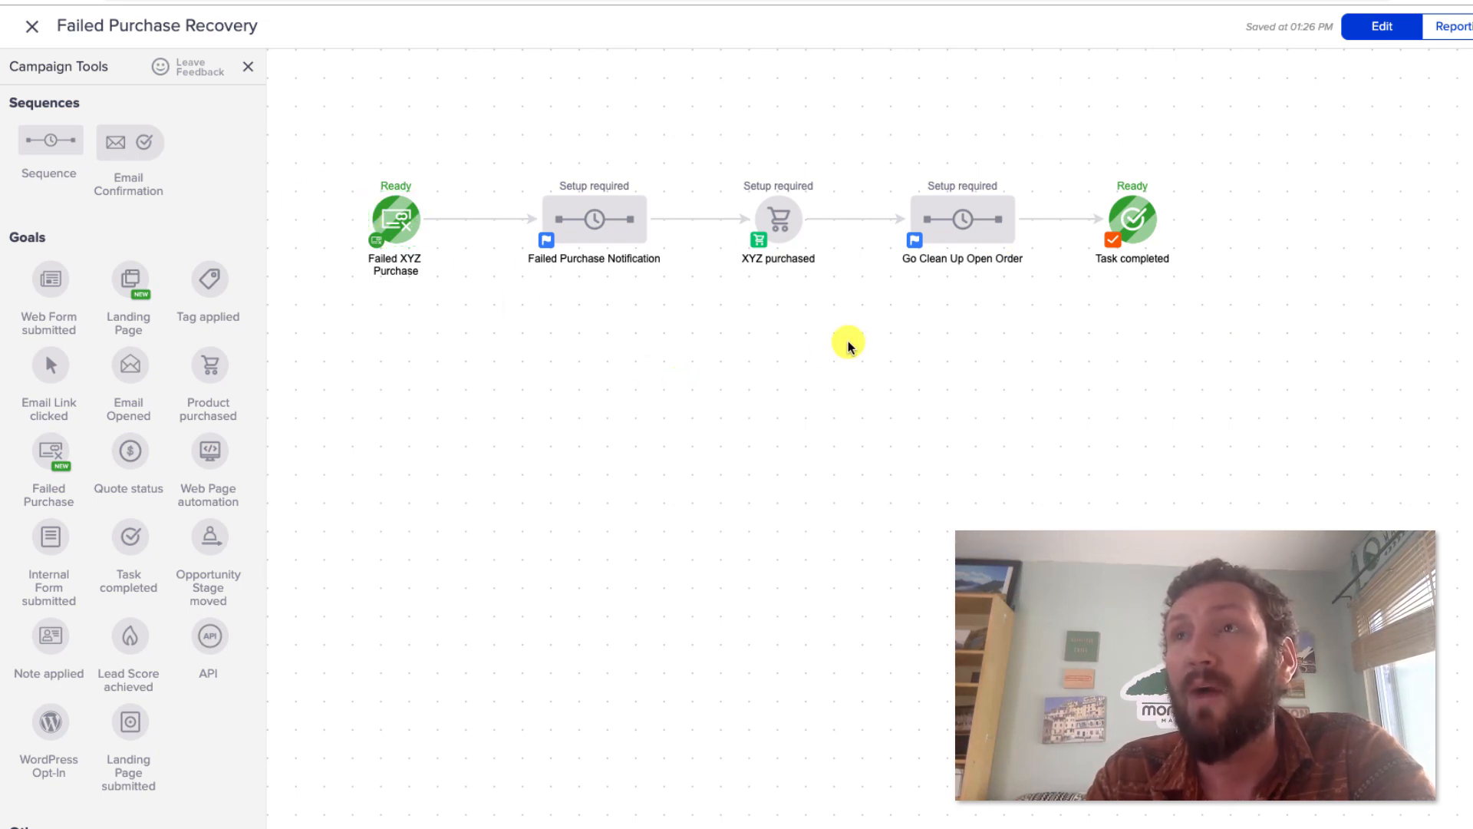
pyautogui.moveTo(697, 141); pyautogui.dragTo(869, 302)
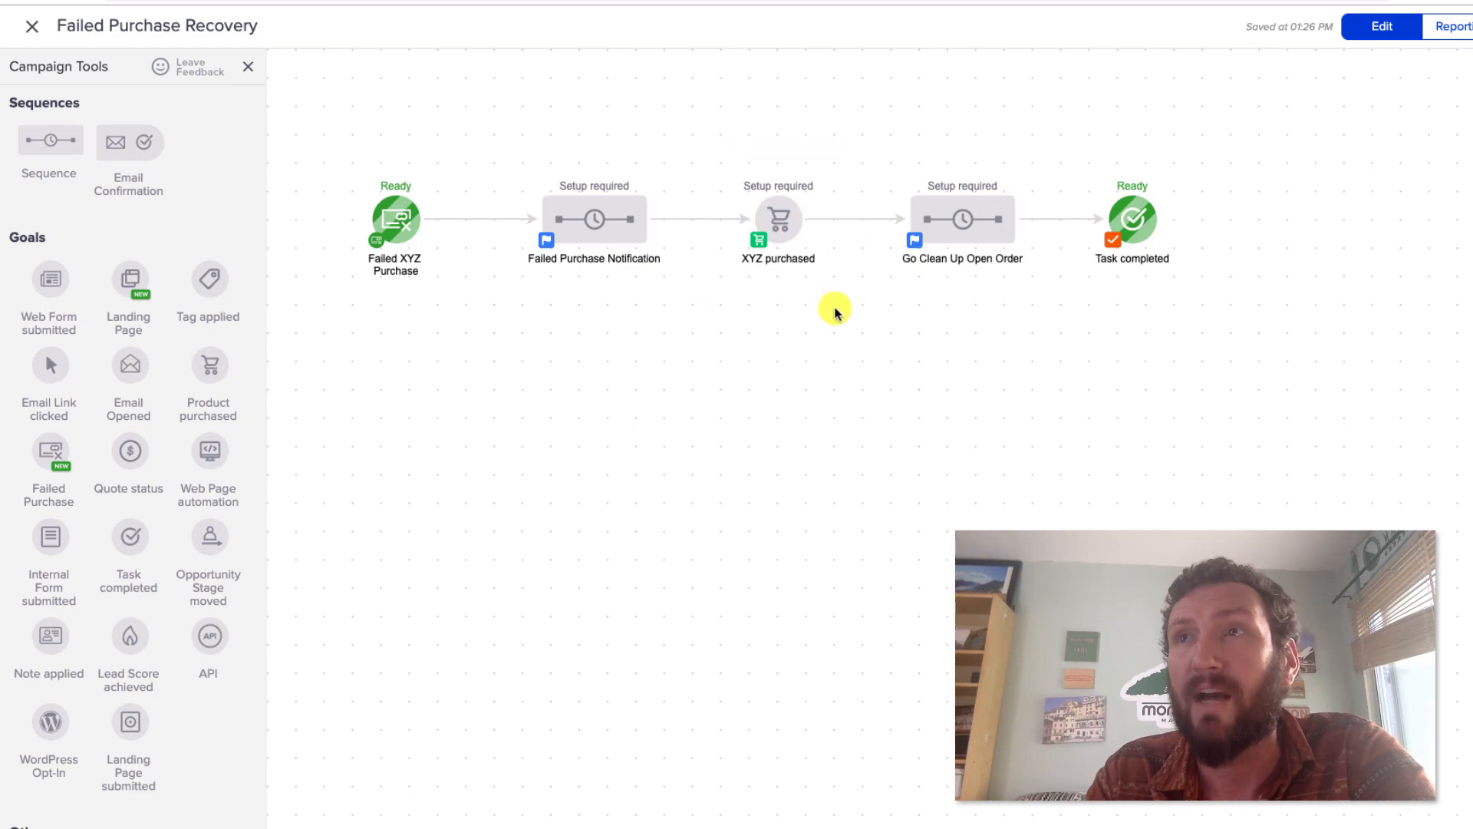